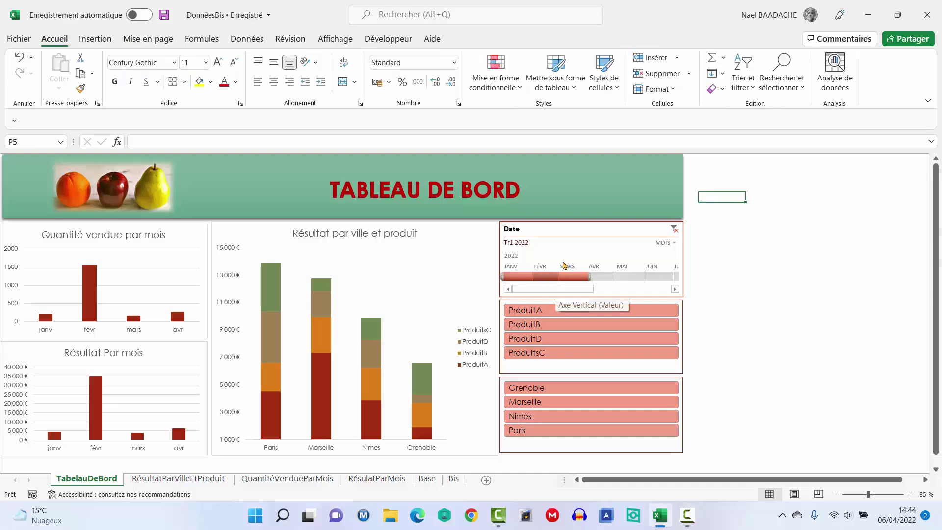
- Clear the Date timeline, filter to ProduitA in Marseille and Grenoble, then view the Base sheet
click(584, 229)
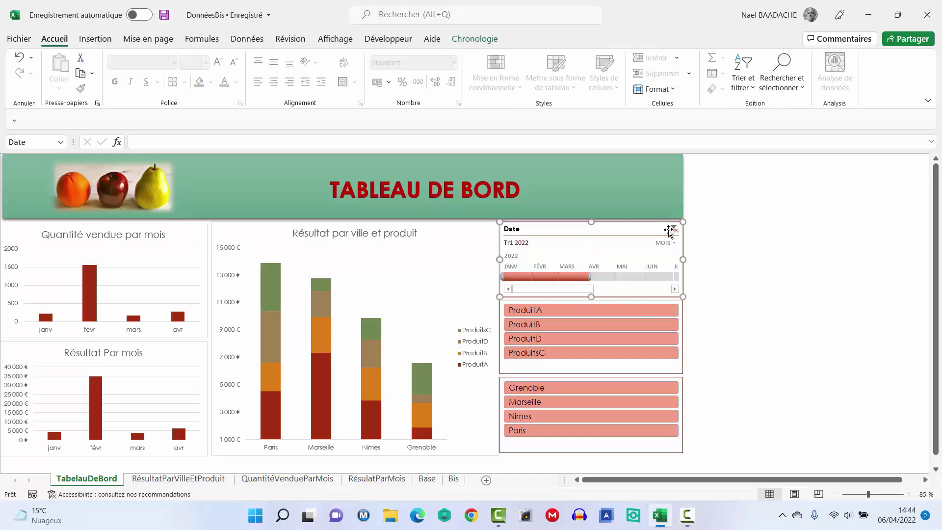
click(675, 229)
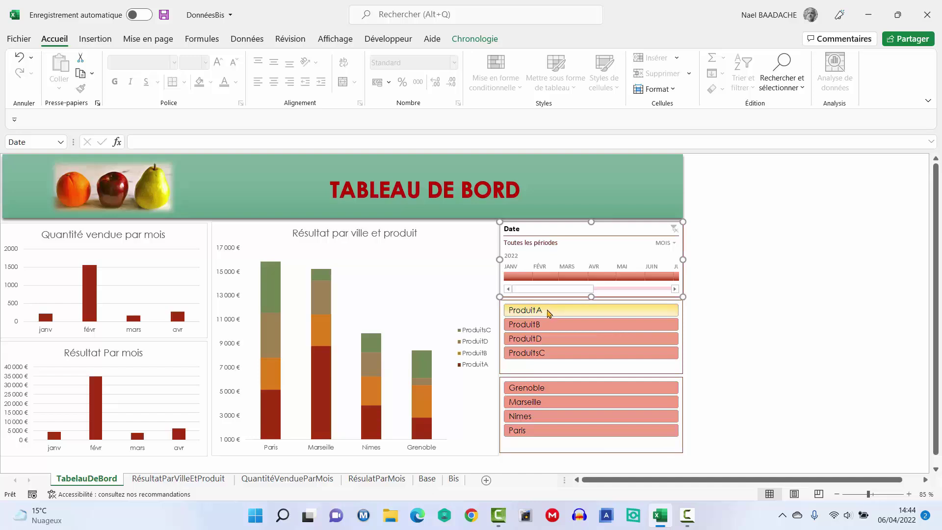
click(549, 312)
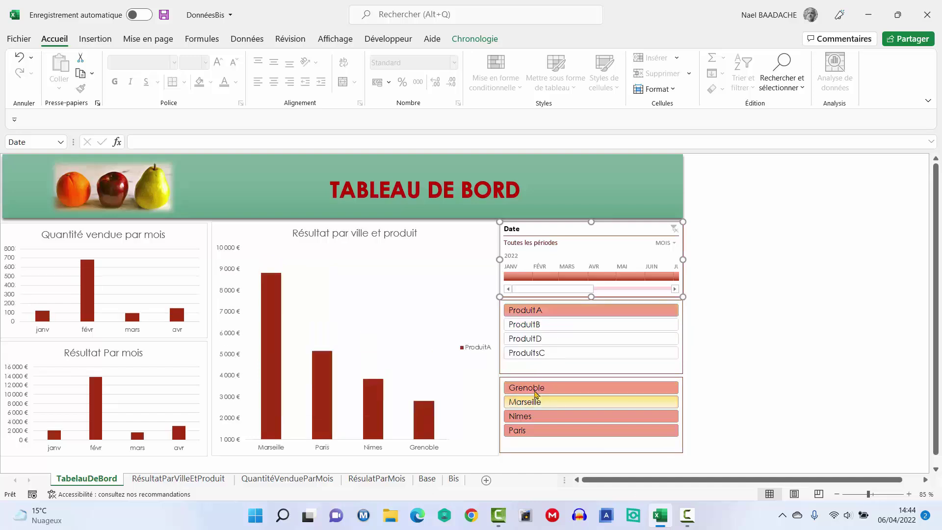
click(535, 402)
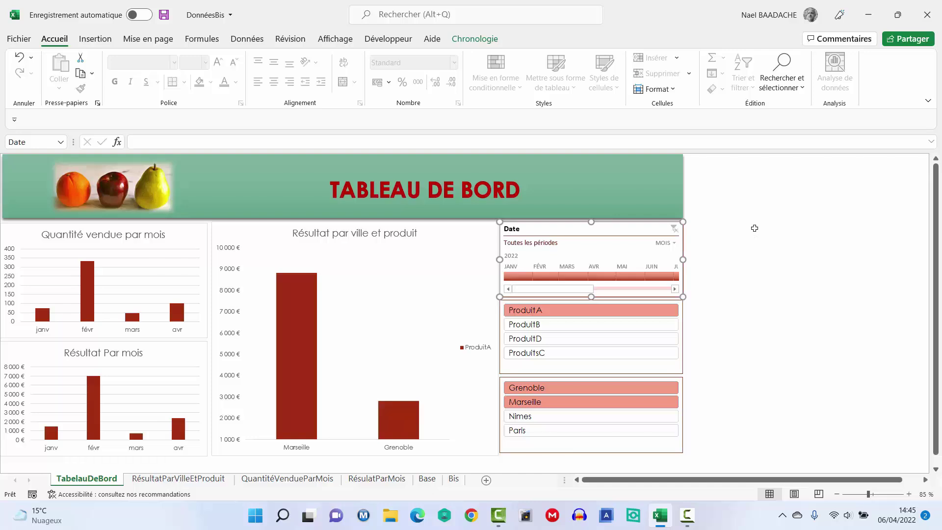
click(755, 228)
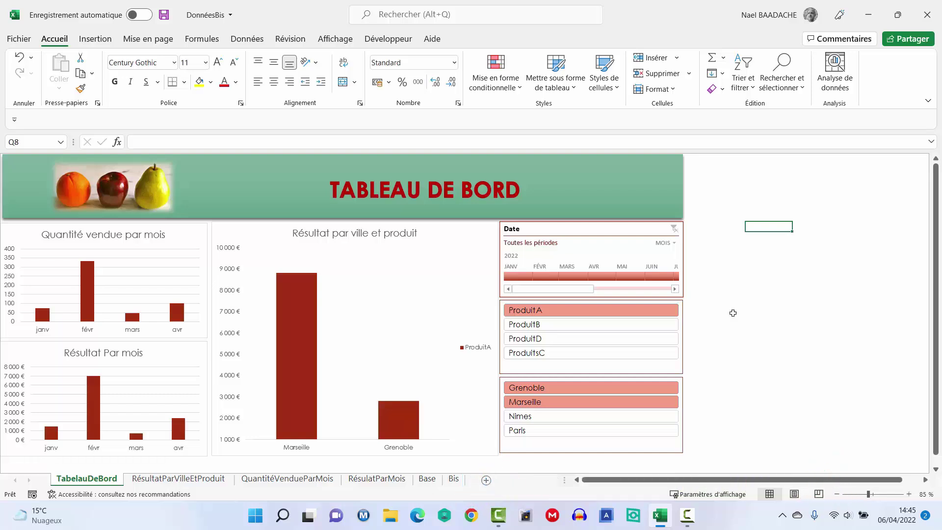
key(F10)
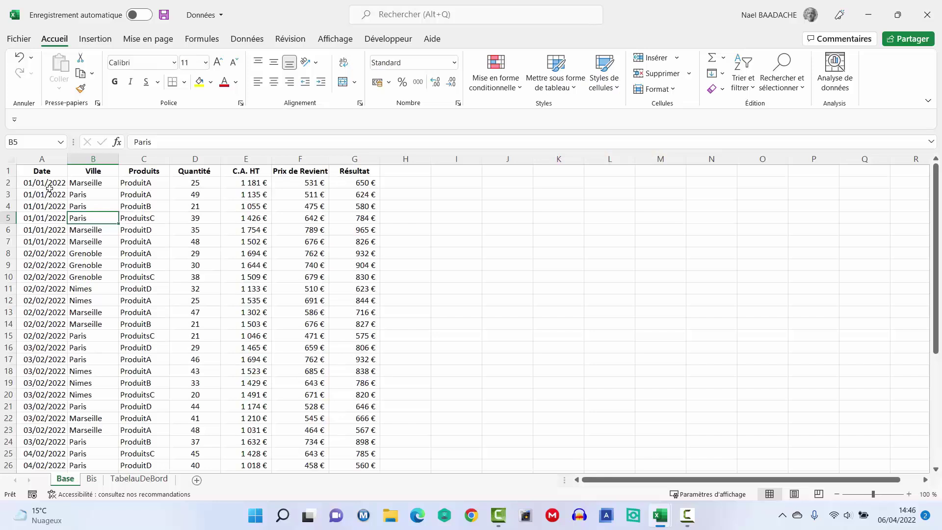
click(50, 192)
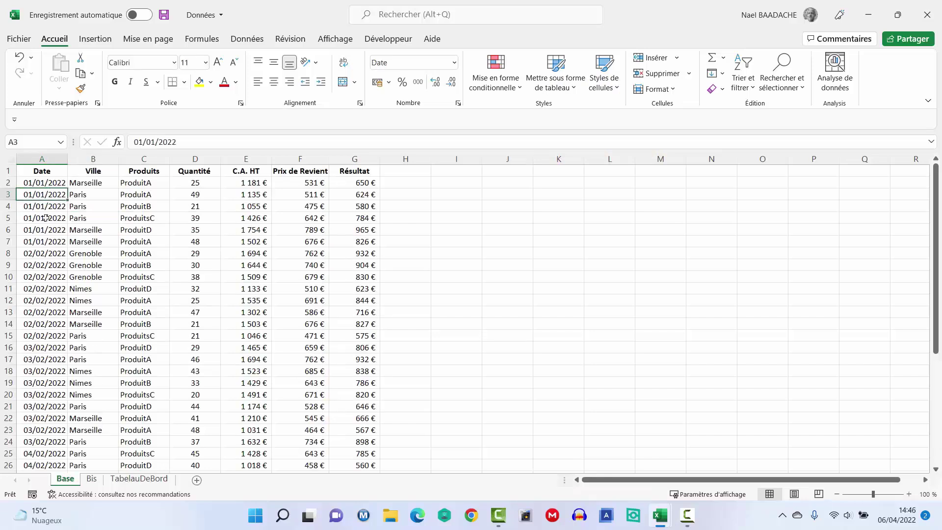
click(43, 182)
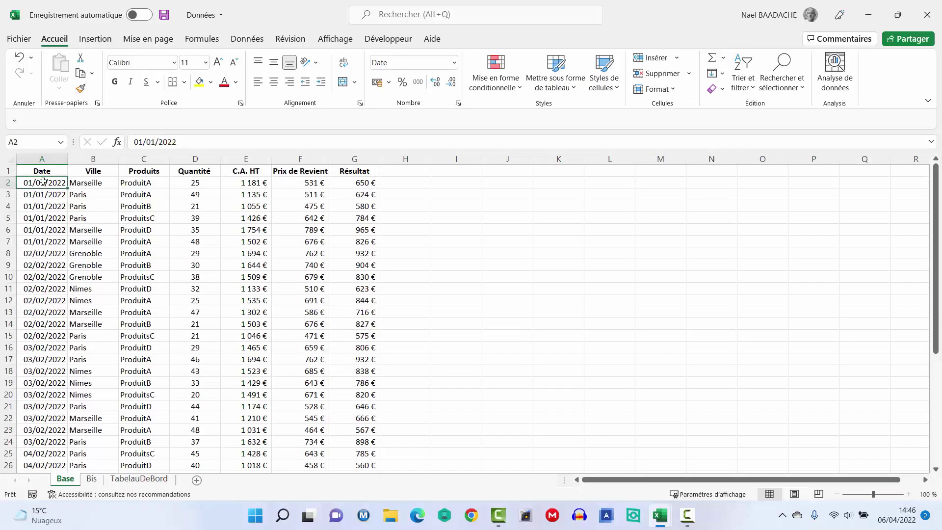
key(Tab)
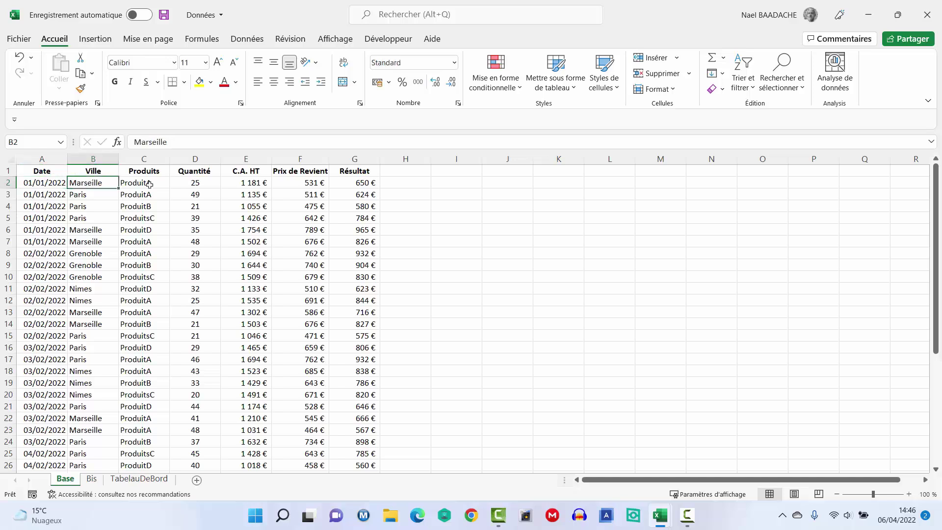
key(Tab)
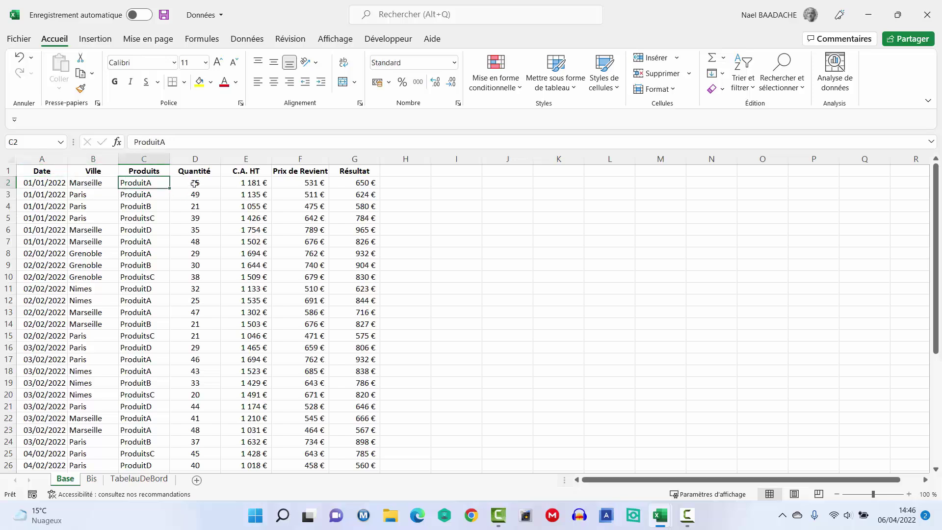
key(Tab)
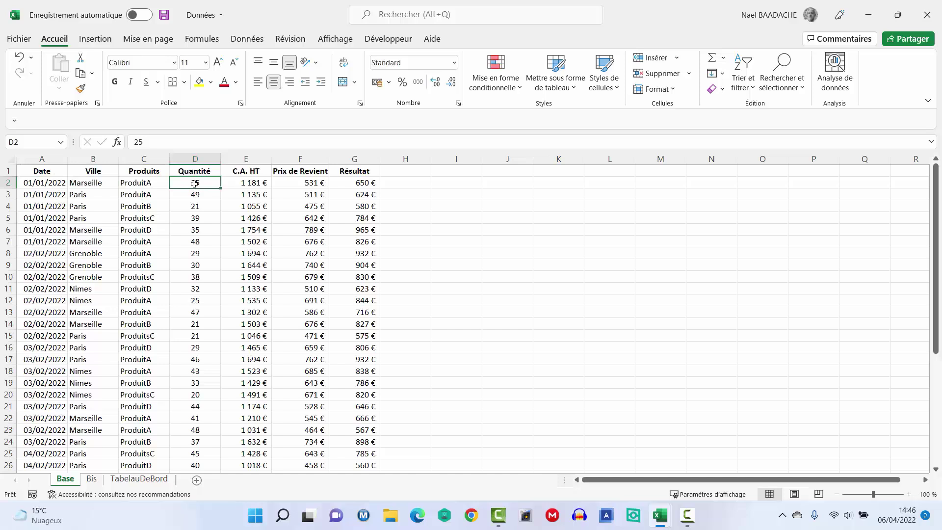
key(Tab)
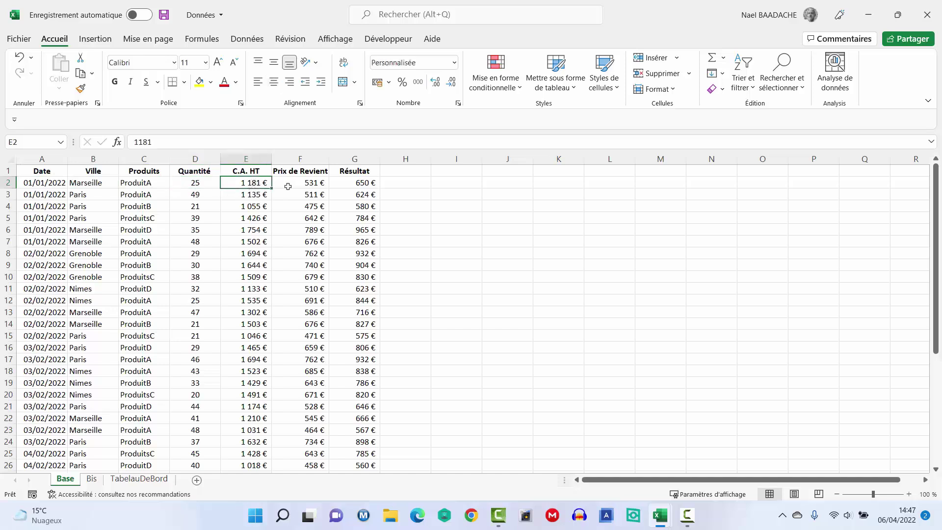
key(Tab)
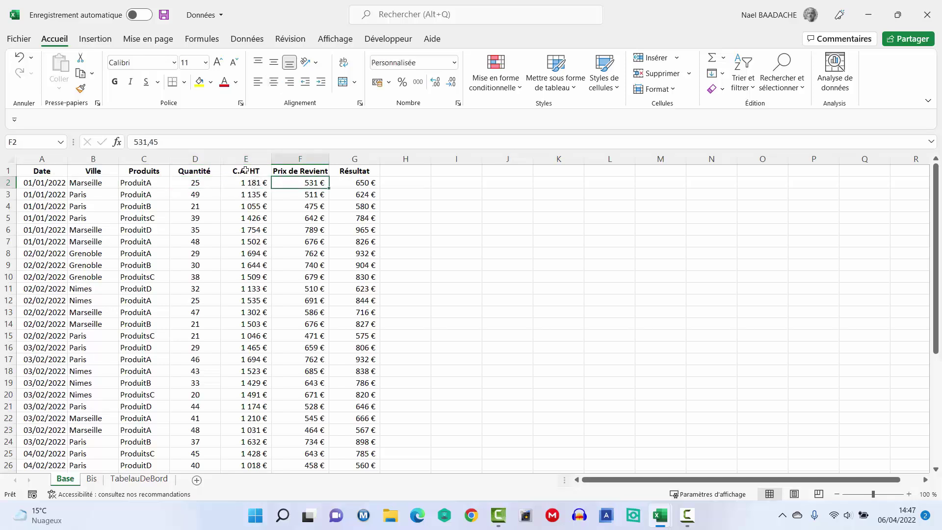
click(355, 182)
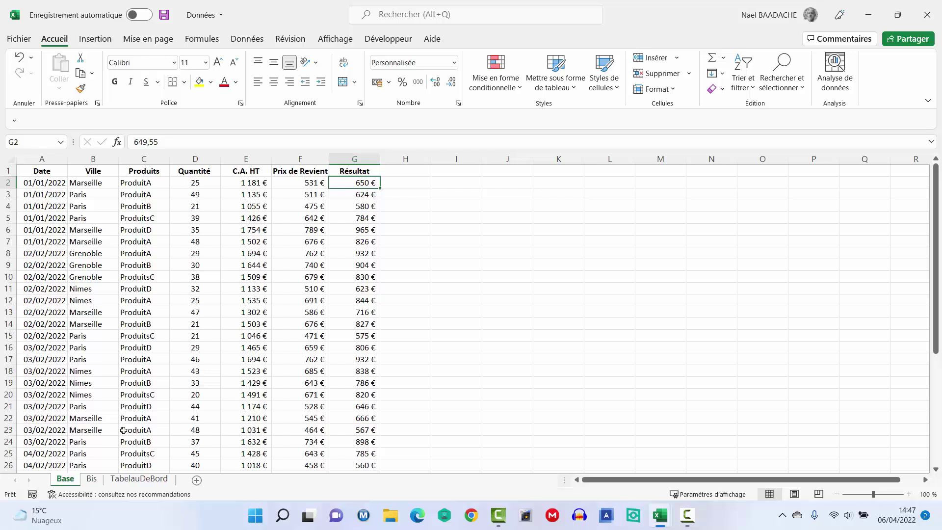
click(92, 480)
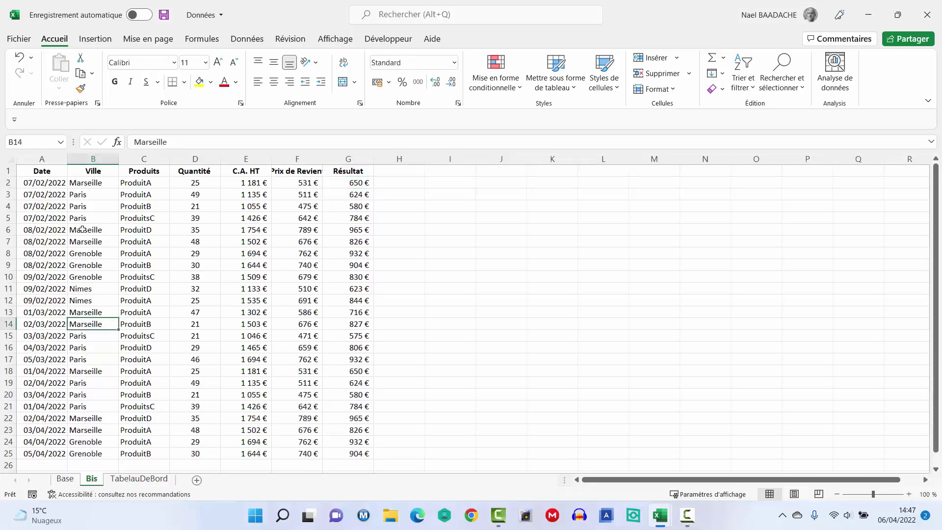
drag(81, 229, 65, 321)
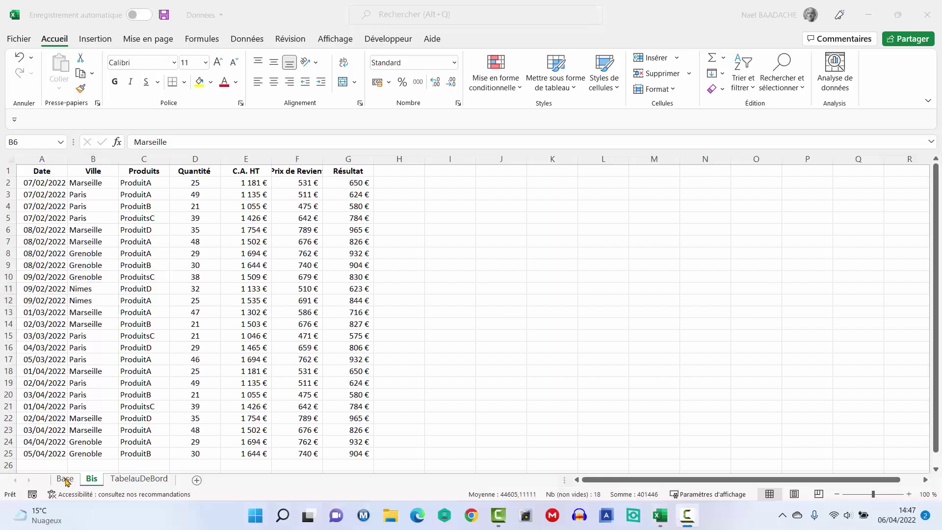
key(ctrl+Page_Up)
click(93, 277)
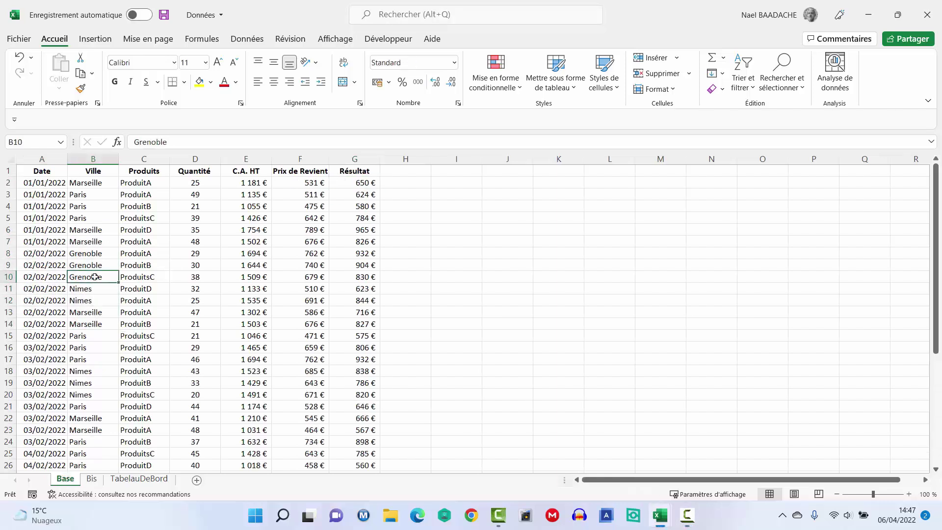
click(70, 220)
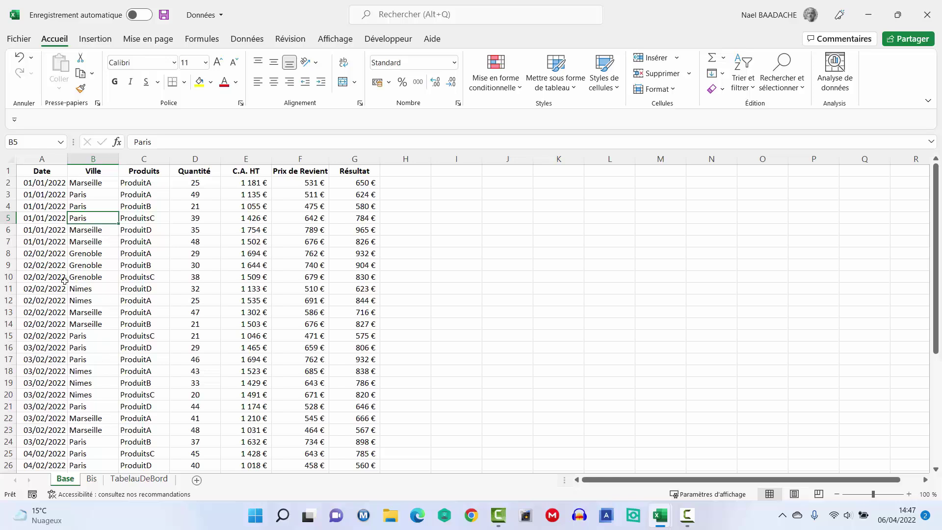
scroll(64, 281, down, 8)
scroll(47, 296, down, 2)
click(45, 298)
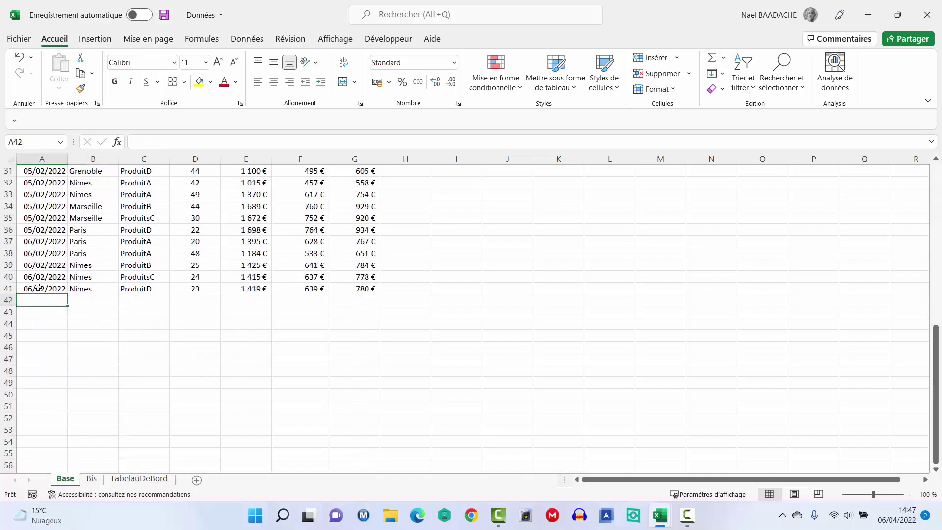
scroll(116, 244, up, 10)
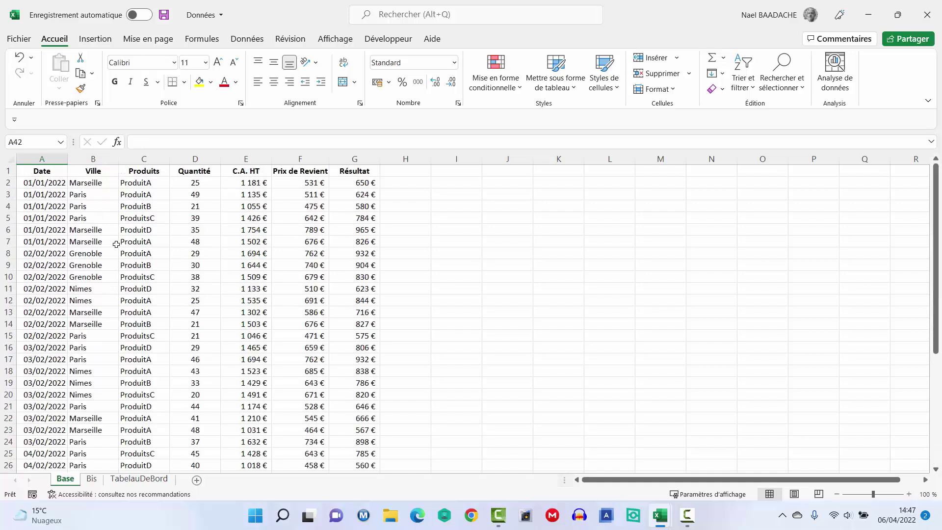
click(66, 230)
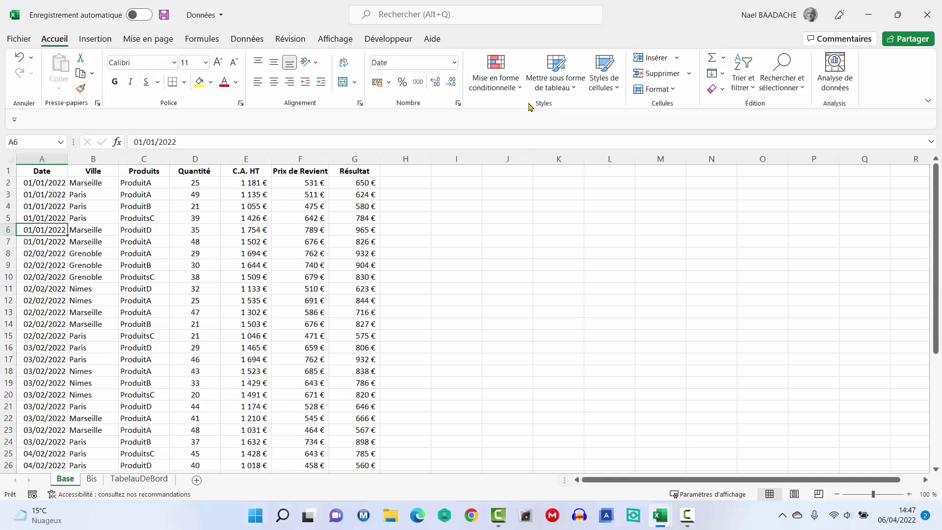
- Convert the Base data range A1:G41, with headers, into a table
click(573, 89)
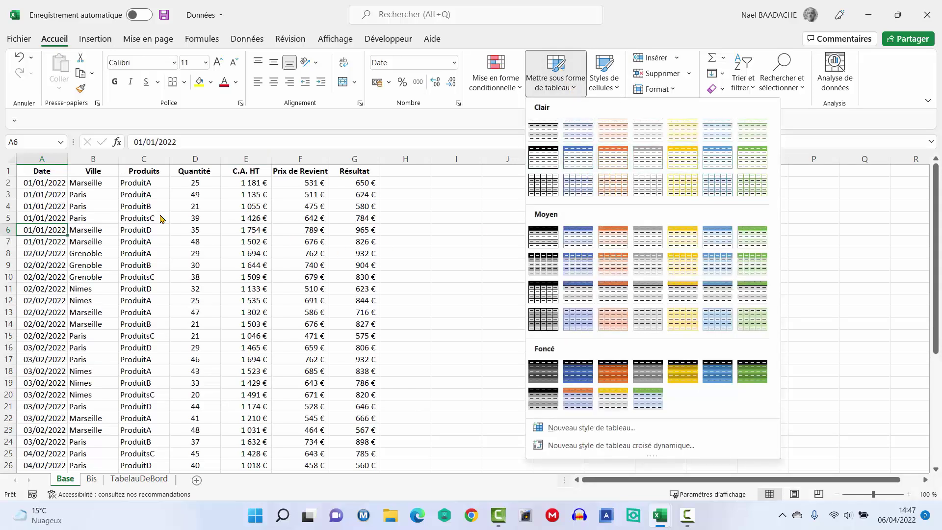
click(134, 209)
click(136, 208)
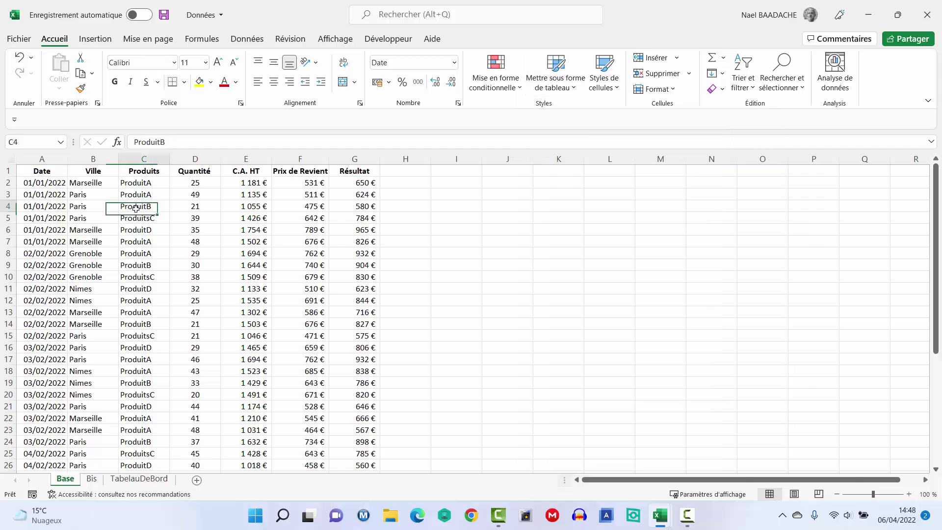
click(101, 39)
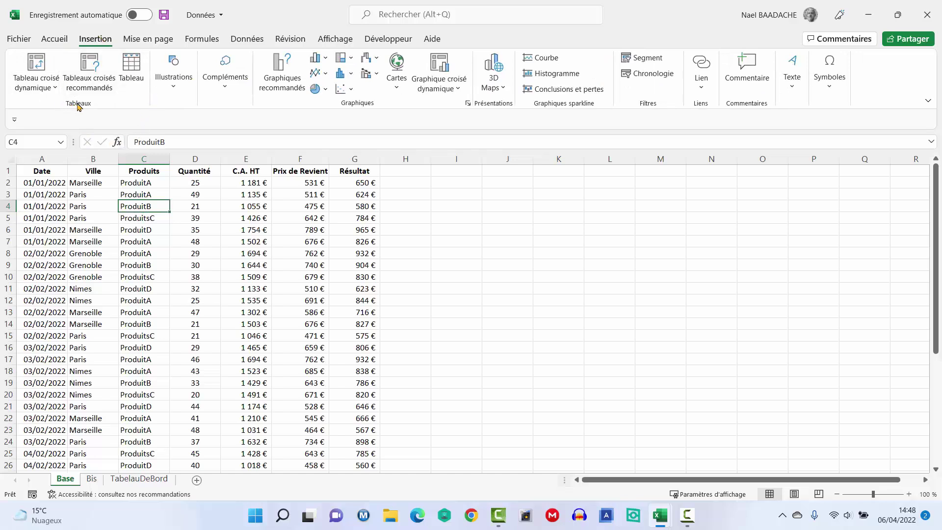
click(135, 67)
drag(542, 142, 465, 178)
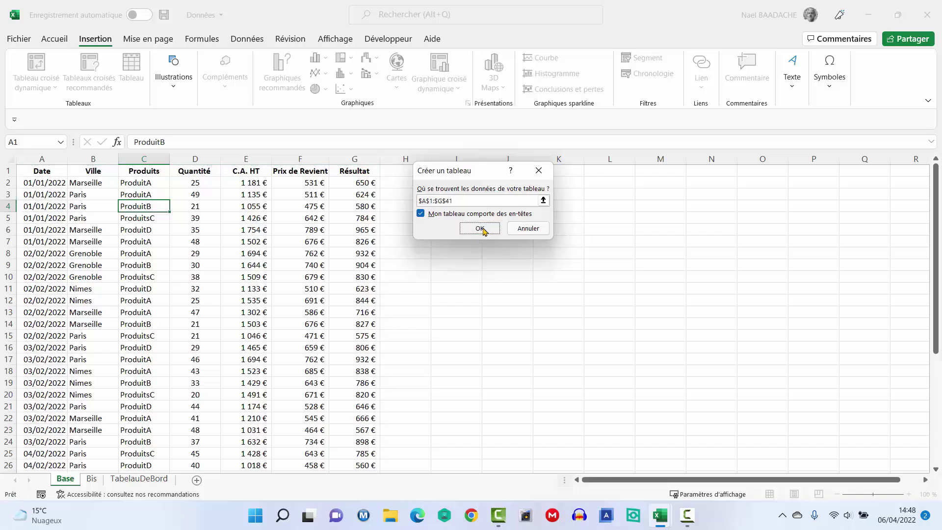
click(479, 228)
- Scroll through the new table to check the Paris entry in cell B36
click(280, 251)
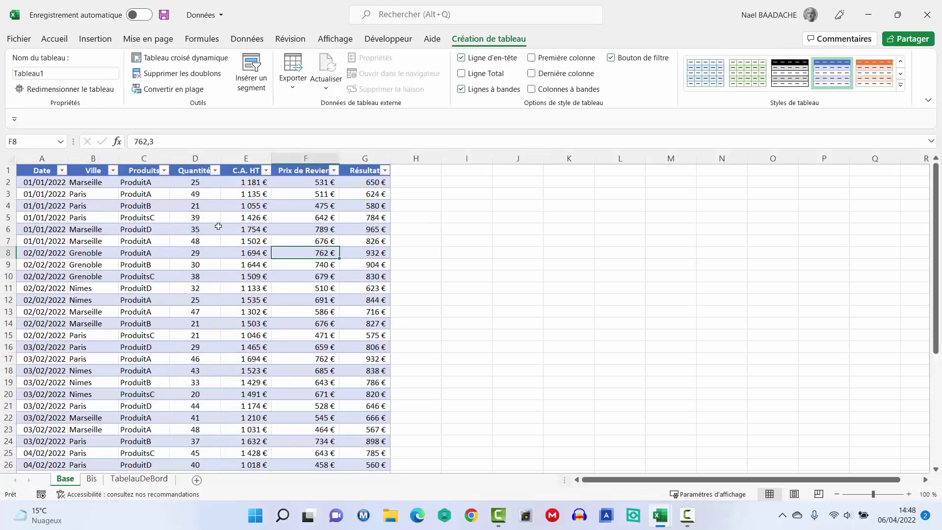
scroll(218, 226, down, 5)
scroll(218, 226, down, 3)
scroll(218, 226, down, 2)
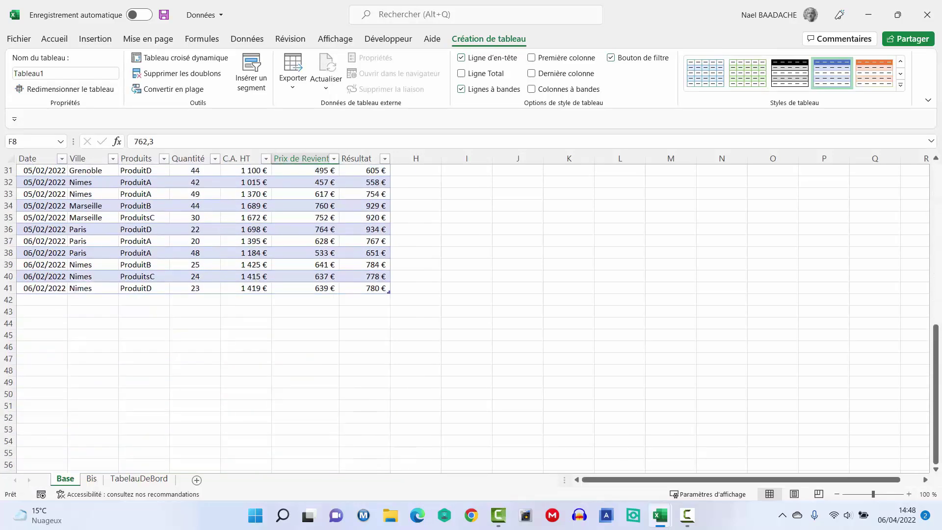
click(75, 229)
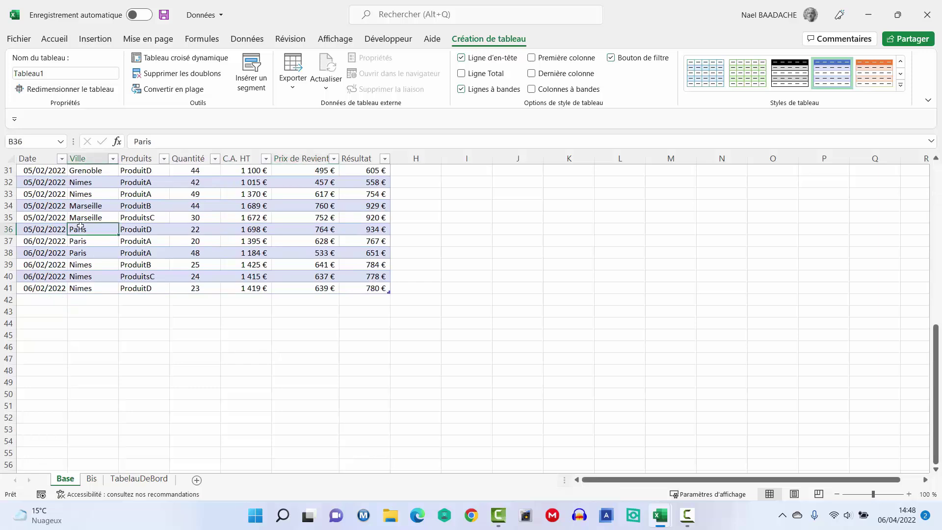
scroll(79, 226, up, 10)
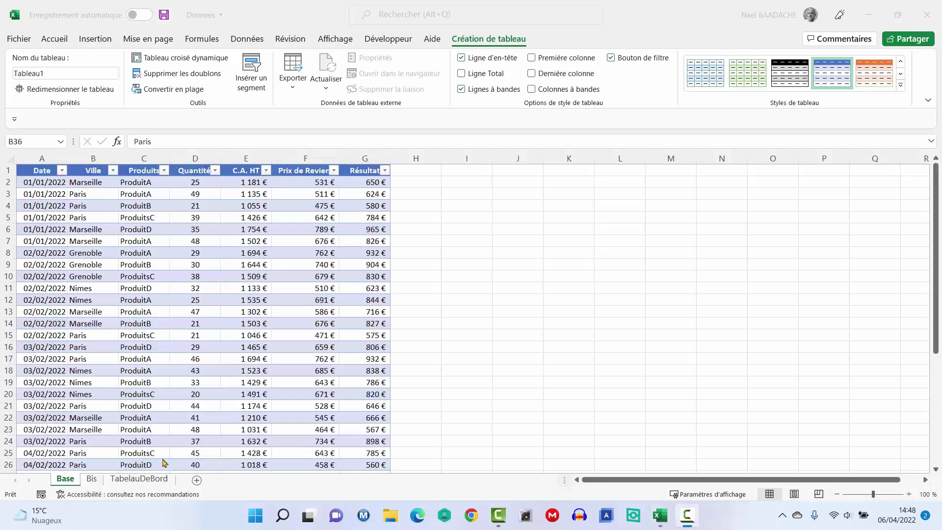
- Move the TabelauDeBord sheet to first position and return to a cell in the Base table
click(150, 479)
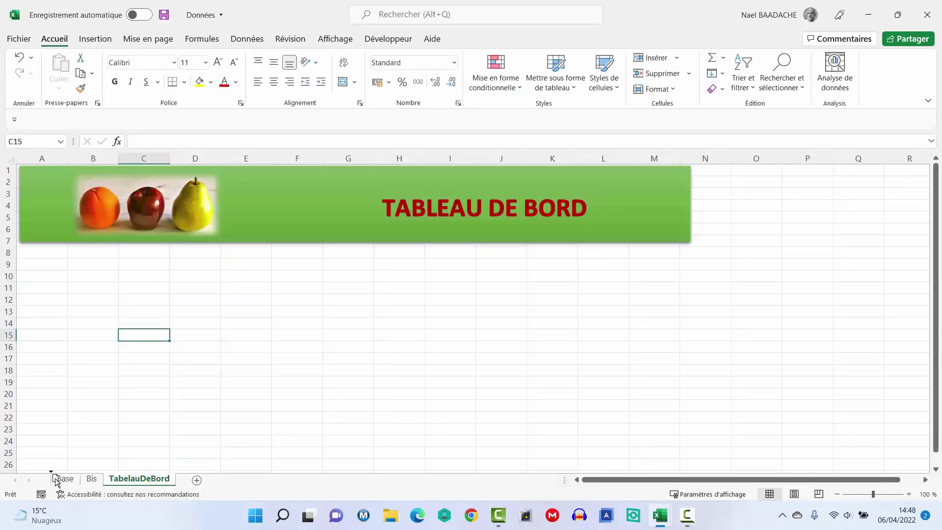
drag(56, 481, 55, 481)
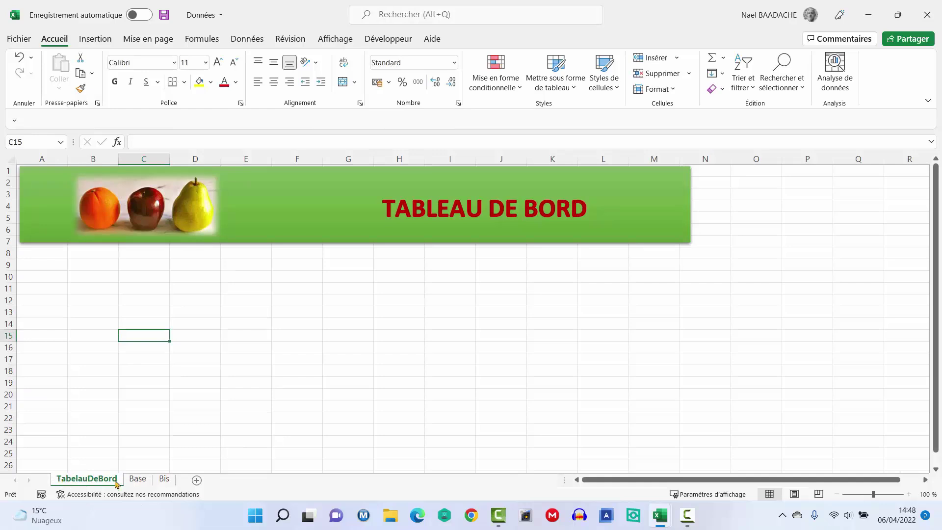
click(136, 480)
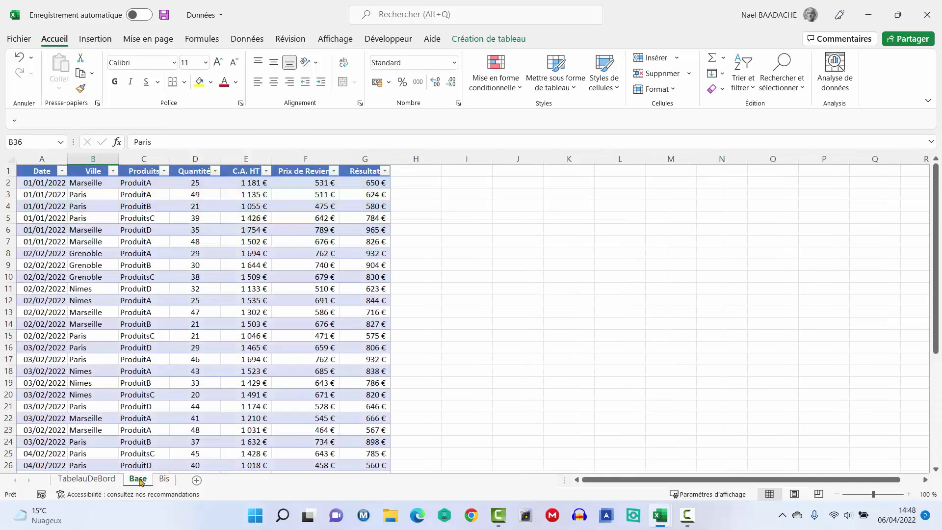
click(134, 312)
click(130, 266)
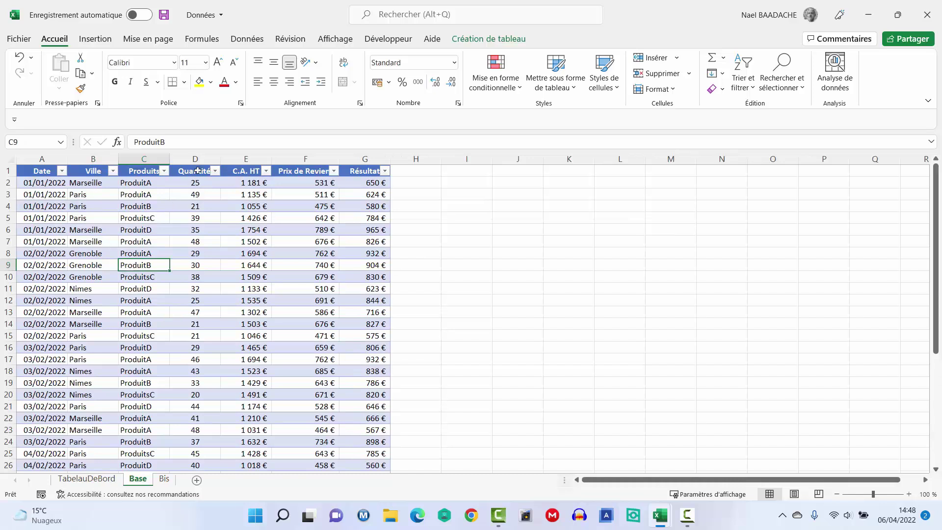
click(108, 229)
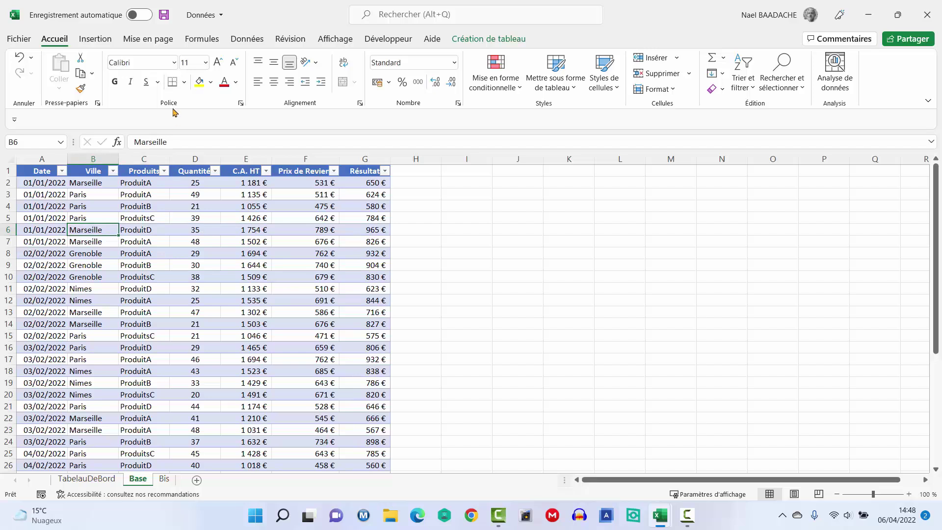
- Insert a pivot table from Tableau1 on a new worksheet
click(104, 43)
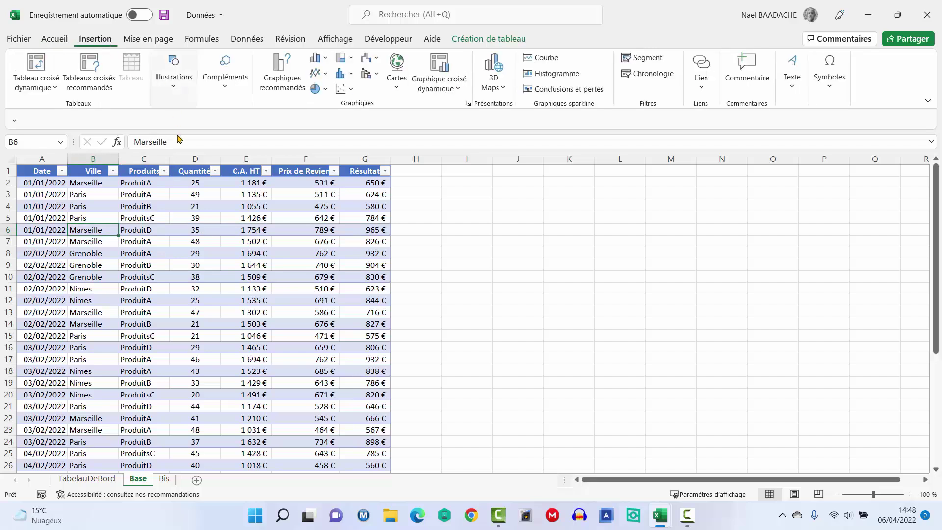
click(34, 74)
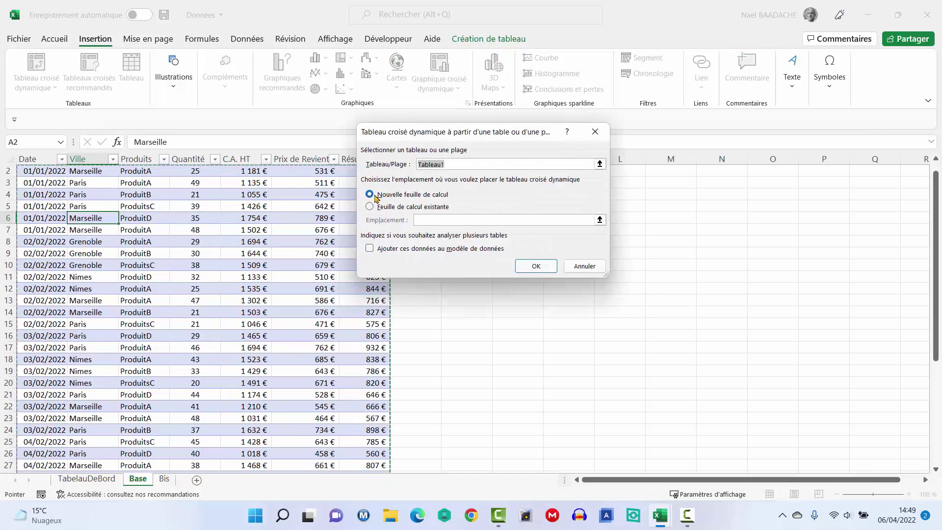
click(526, 268)
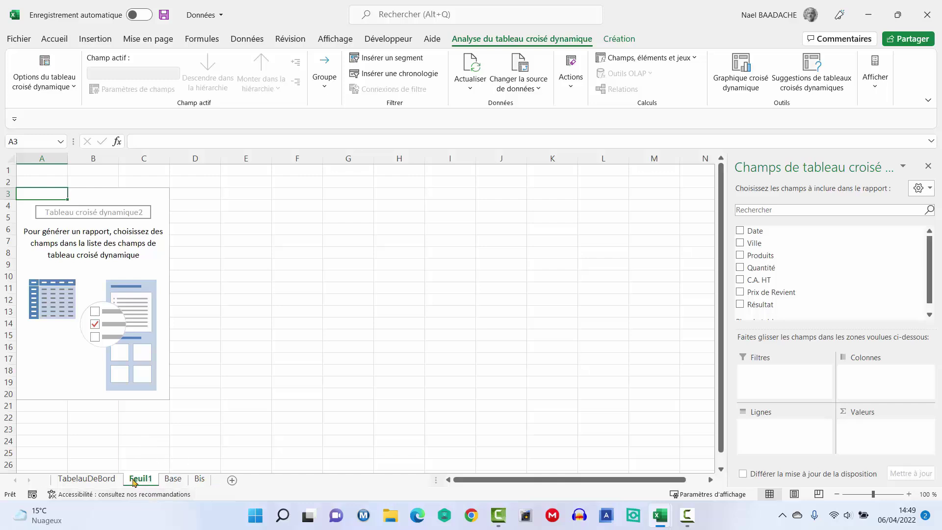
- Duplicate the Feuil1 sheet twice, creating Feuil1 (2) and Feuil1 (3)
key(ctrl)
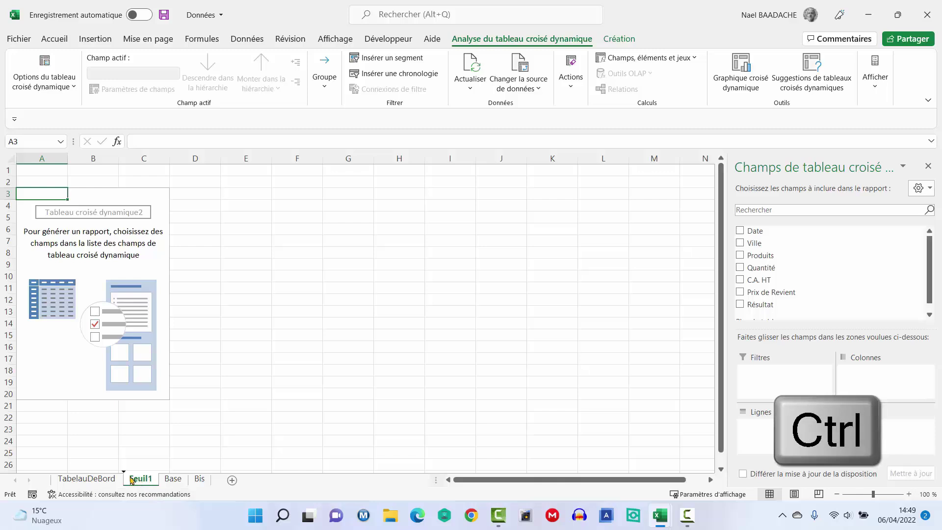
drag(132, 479, 171, 480)
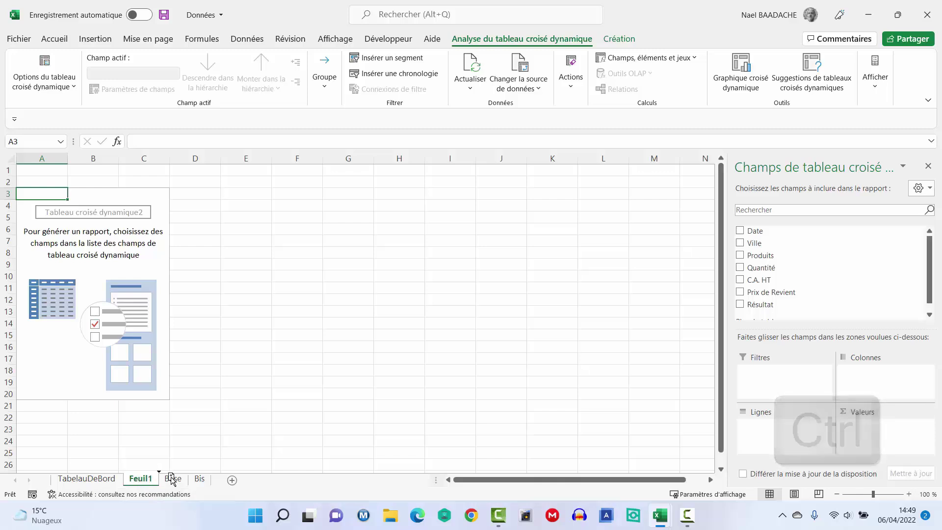
click(141, 479)
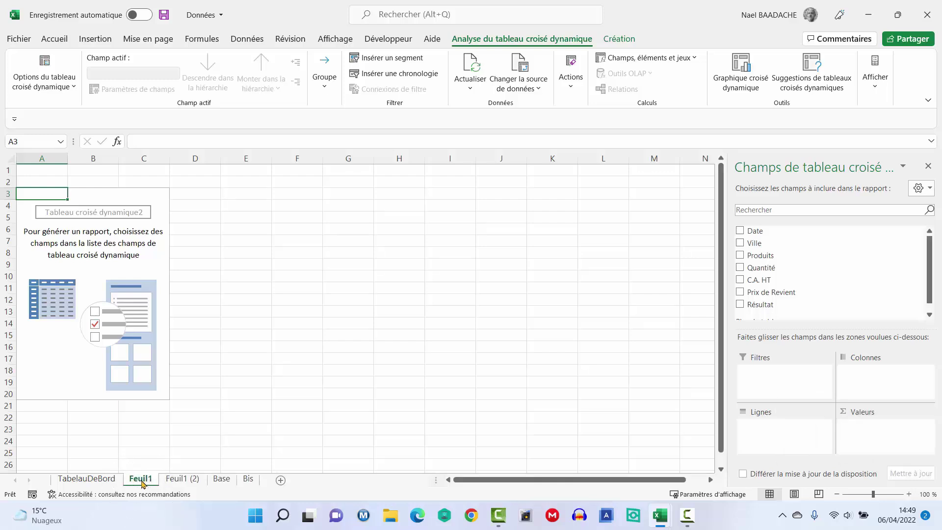
drag(142, 482, 210, 482)
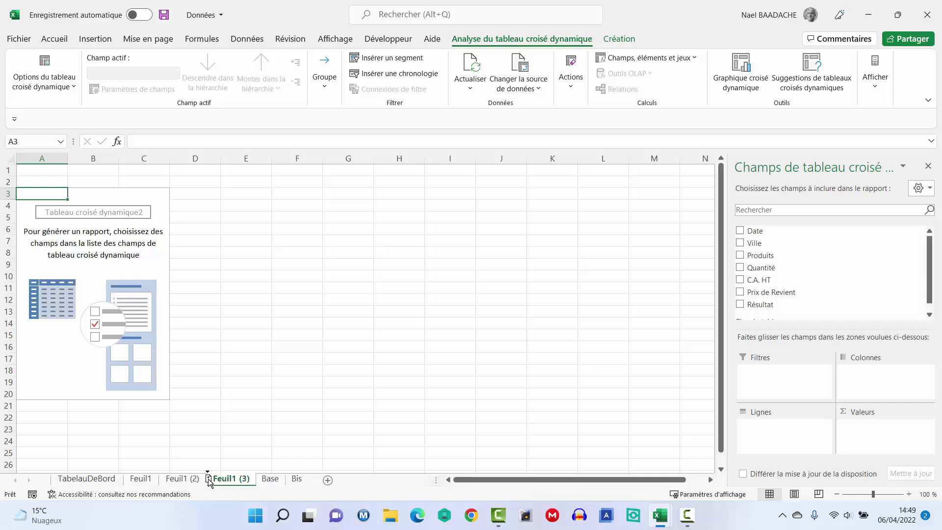
click(178, 480)
click(231, 480)
- Rename the Feuil1 sheet to 'RésultatParVilleEtProduit'
click(181, 480)
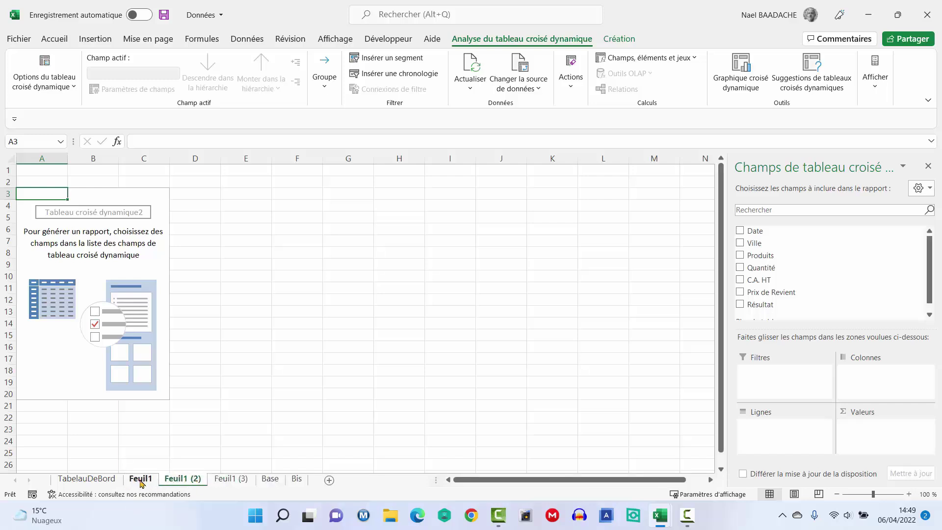
click(142, 481)
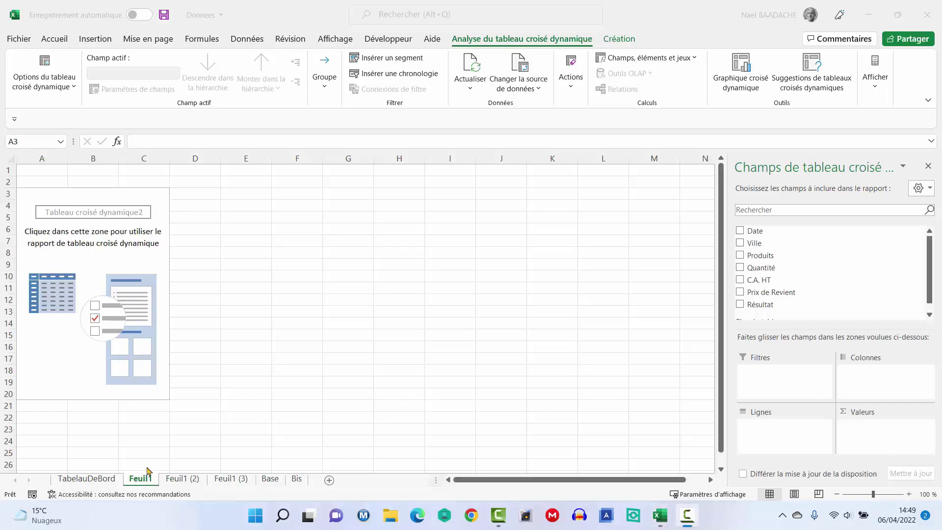
click(145, 482)
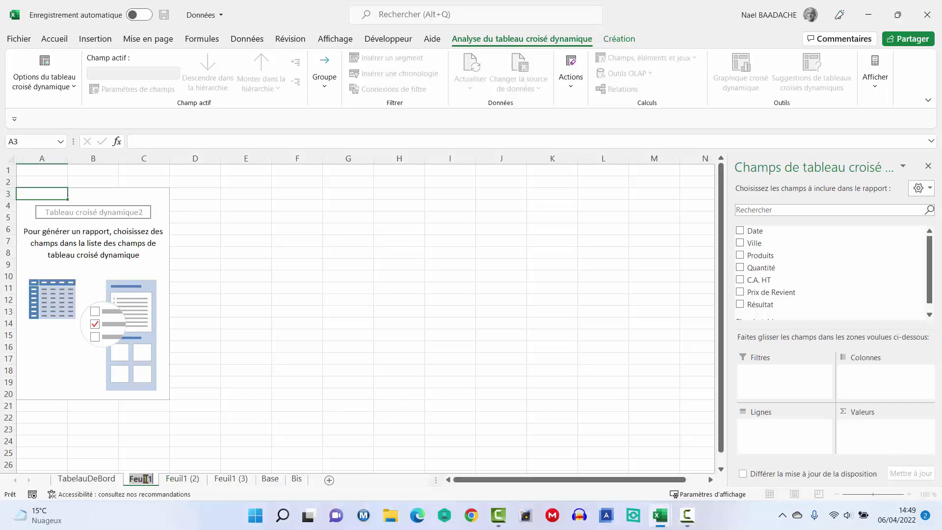
click(301, 371)
right_click(140, 479)
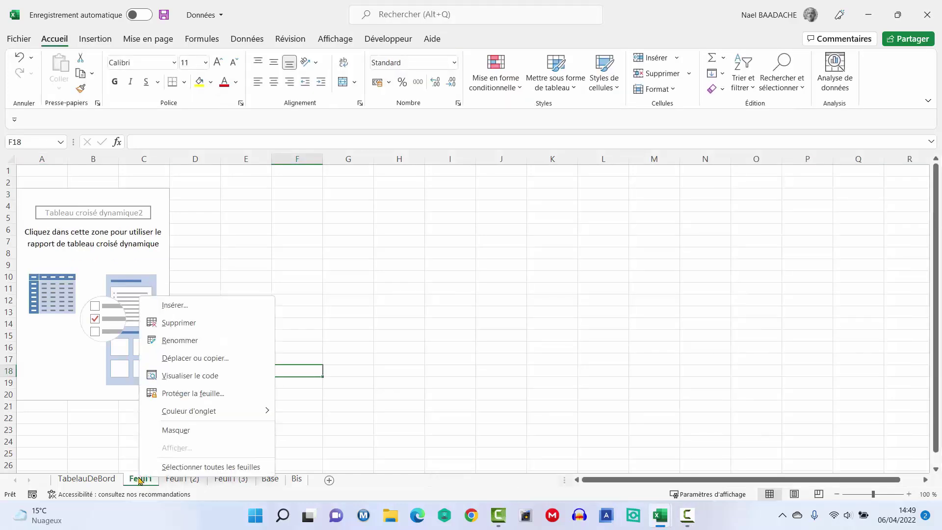
click(180, 340)
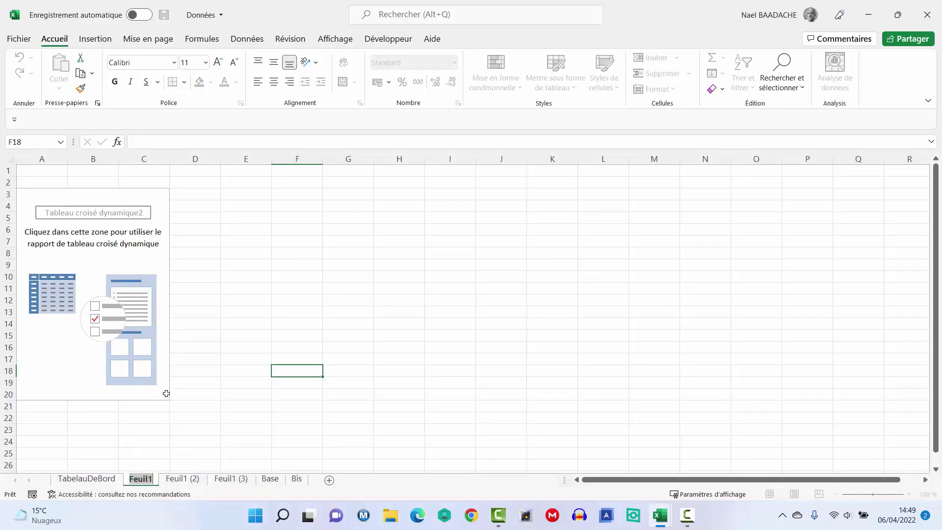
text(Résu)
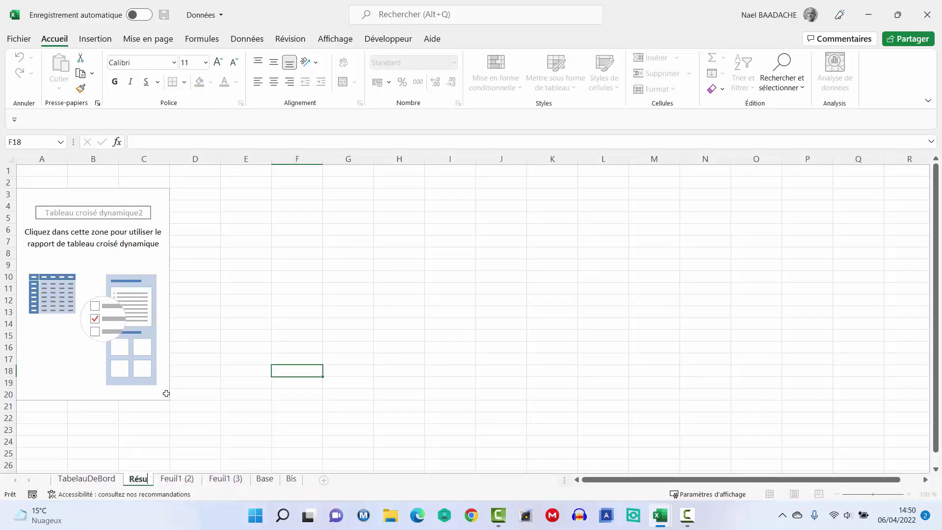
text(ltatPar)
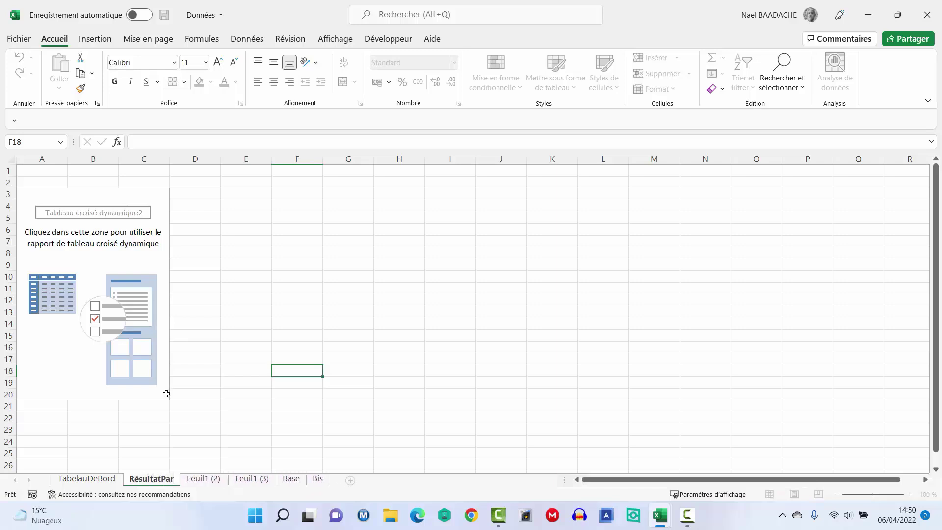
text(Veille)
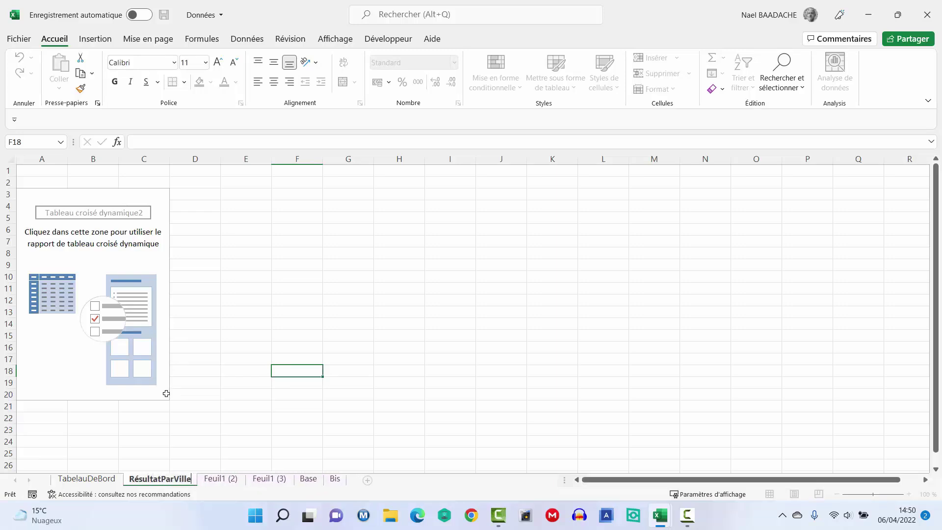
text(Et)
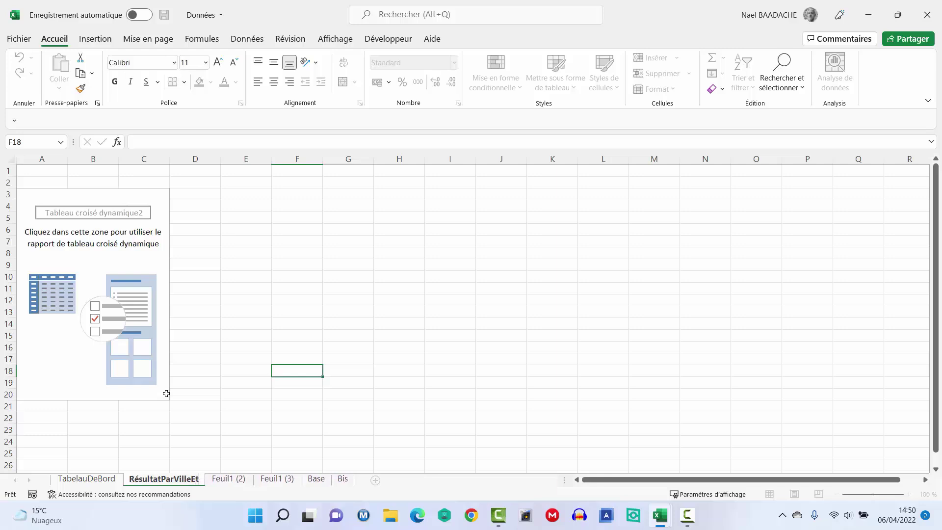
text(Produit)
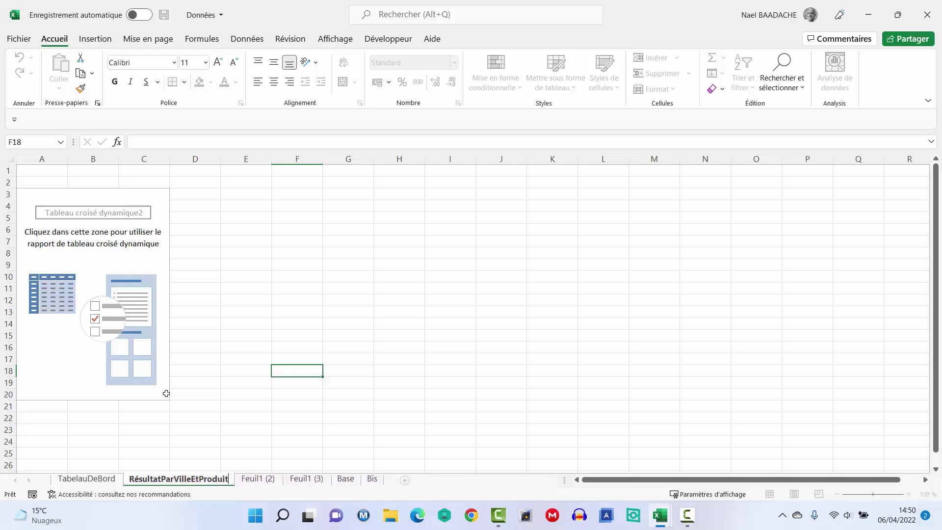
key(Return)
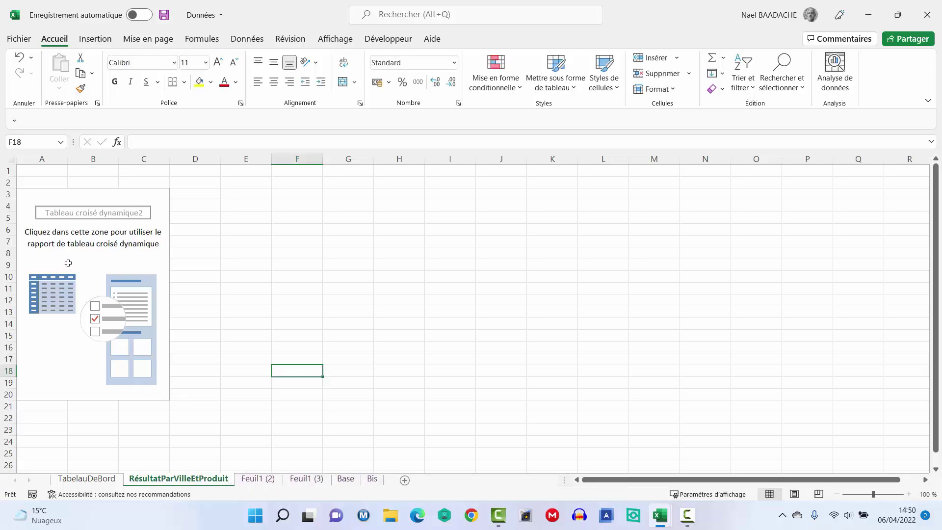
- Lay out the pivot with Ville in rows, Produits in columns and sum of Résultat as values
click(68, 263)
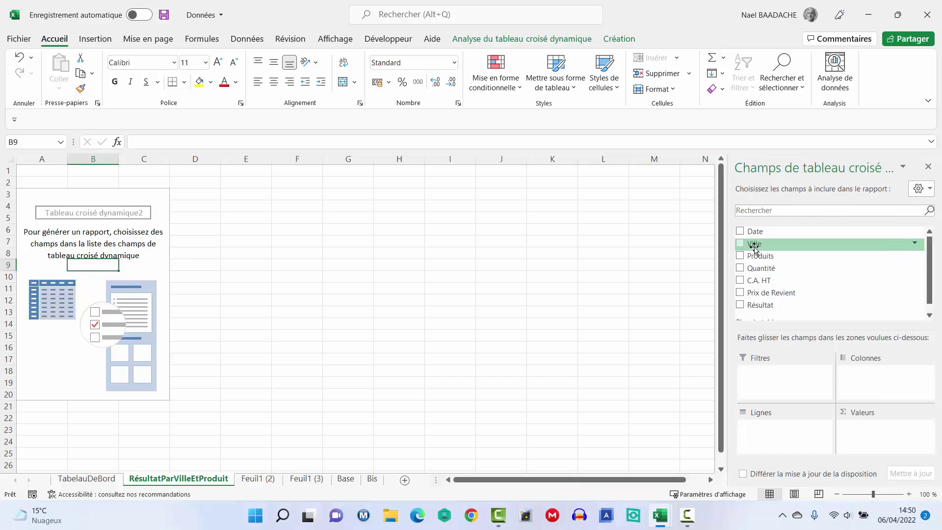
drag(754, 249, 761, 444)
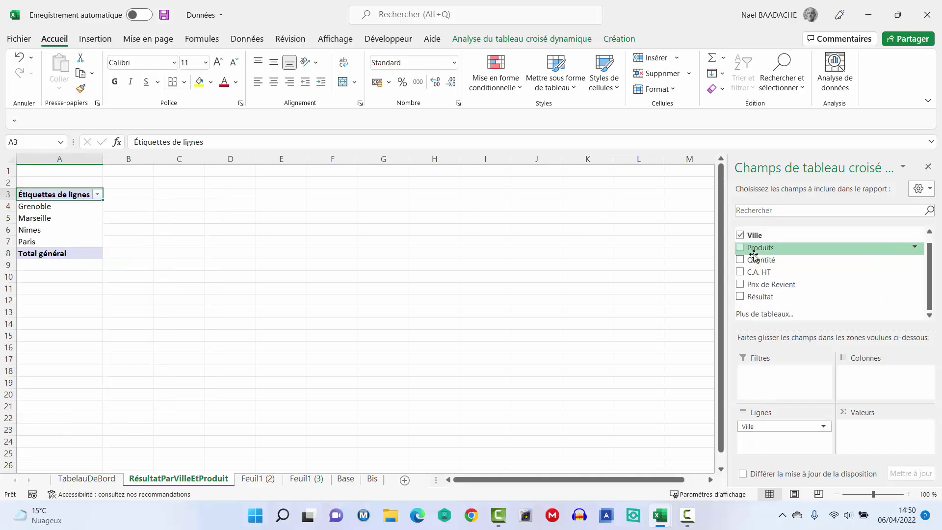
drag(752, 248, 872, 385)
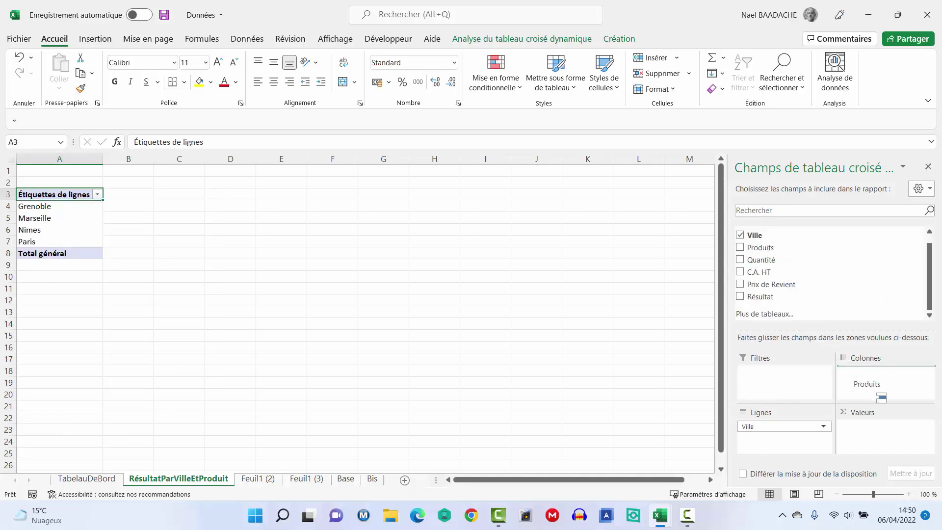
mouse_move(761, 296)
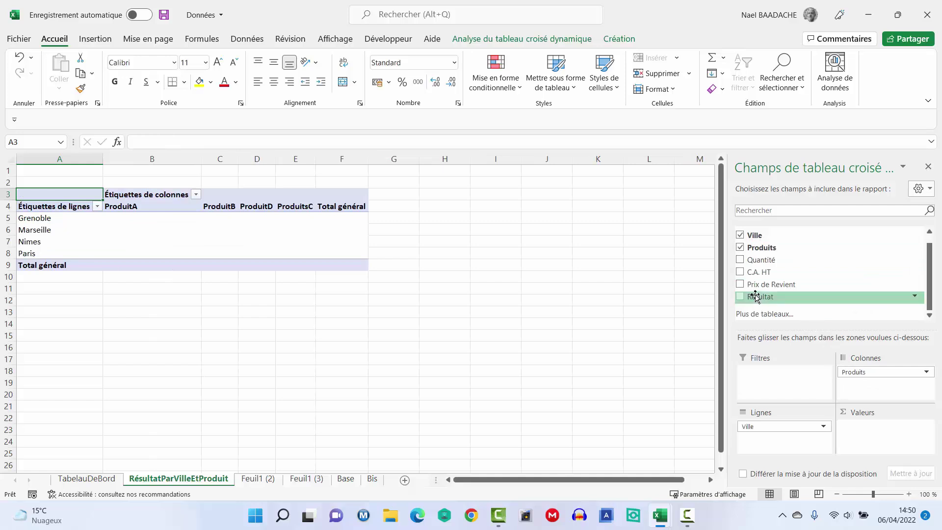
drag(755, 296, 872, 448)
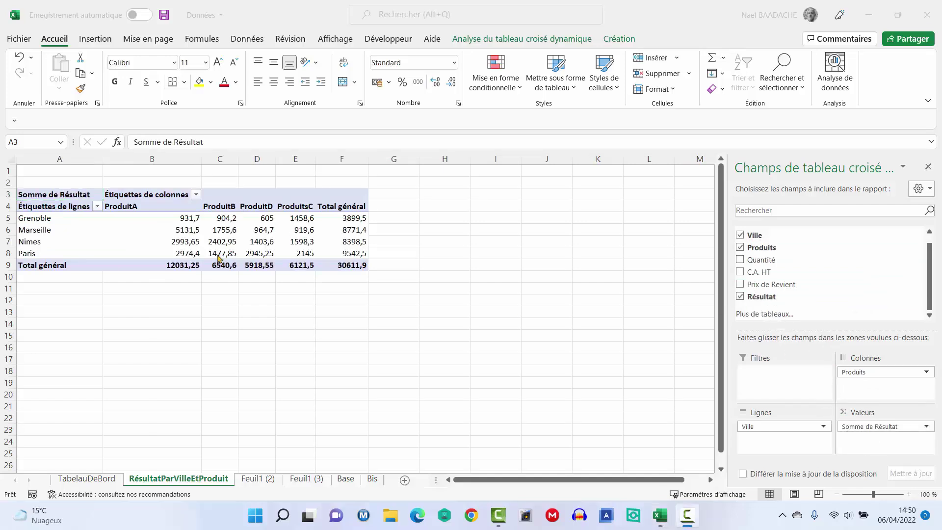
click(184, 218)
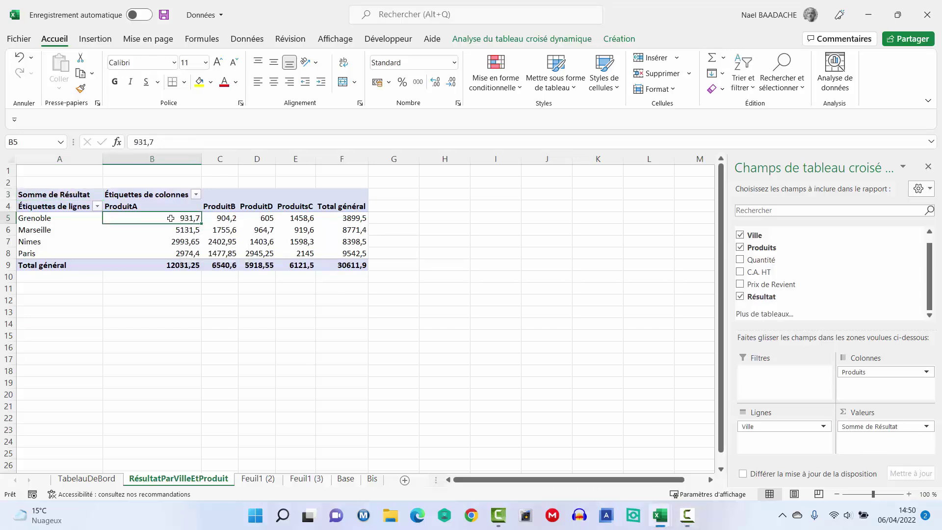
- Format the Somme de Résultat values as Monétaire with 0 decimals
right_click(177, 218)
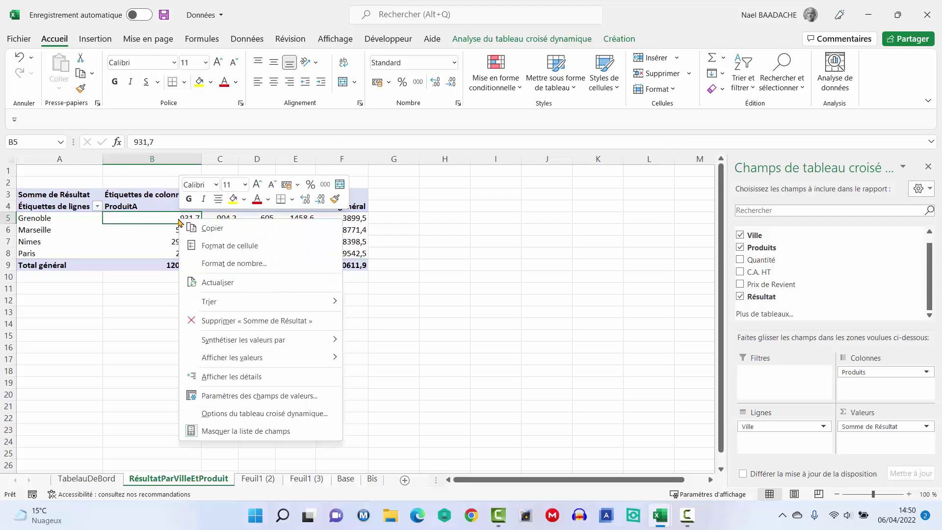
click(214, 397)
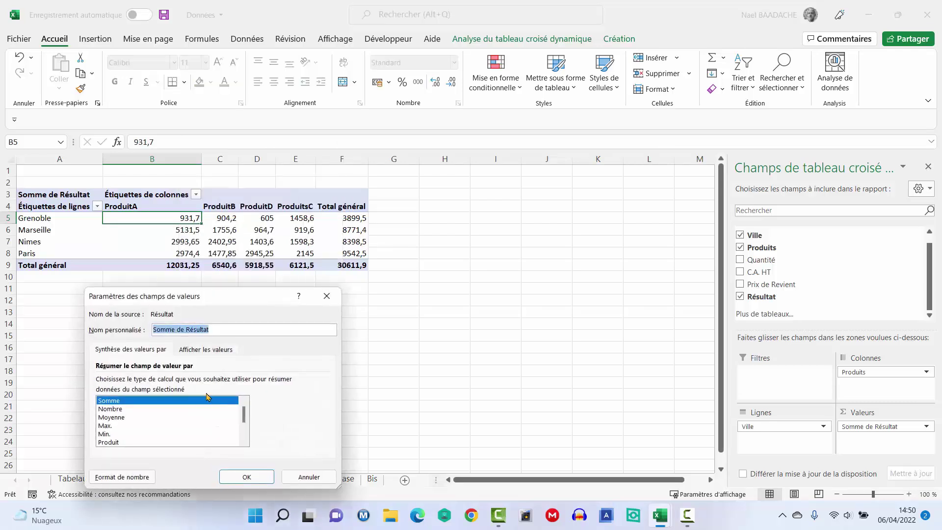
click(122, 476)
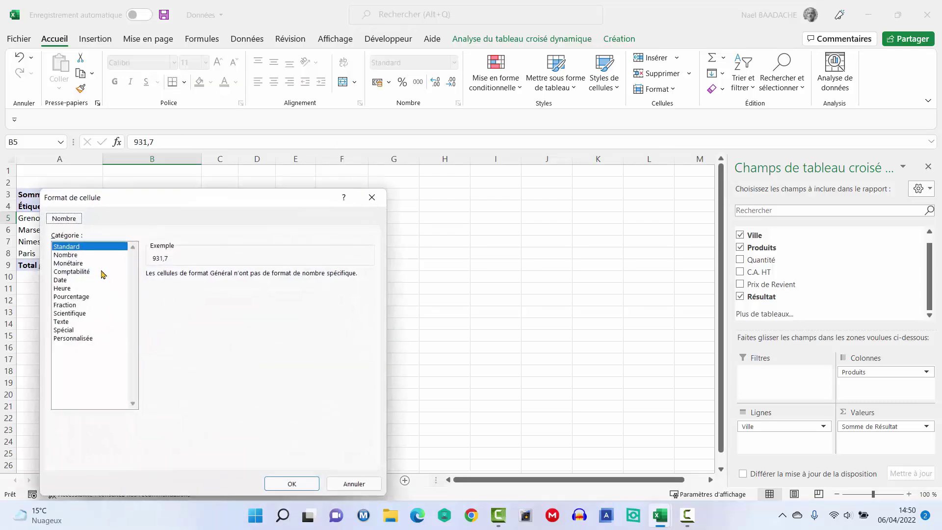
click(73, 264)
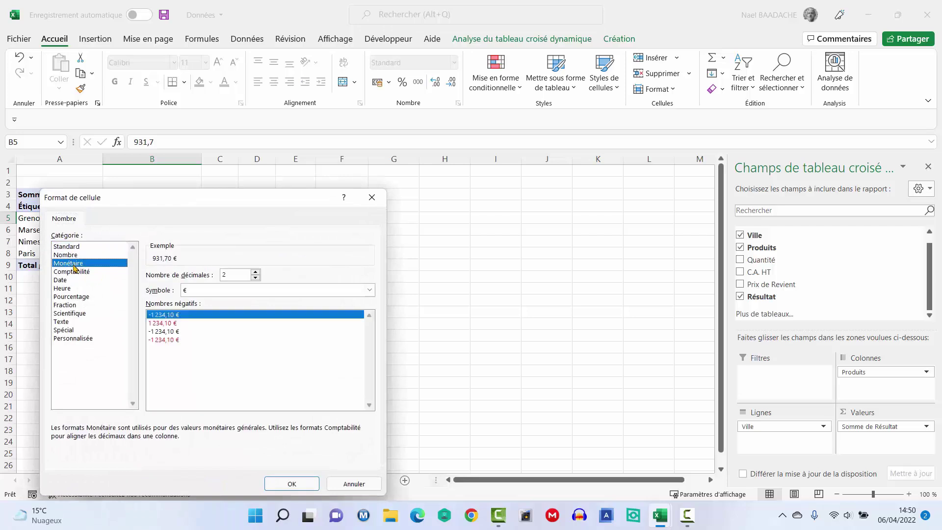
click(255, 278)
click(255, 277)
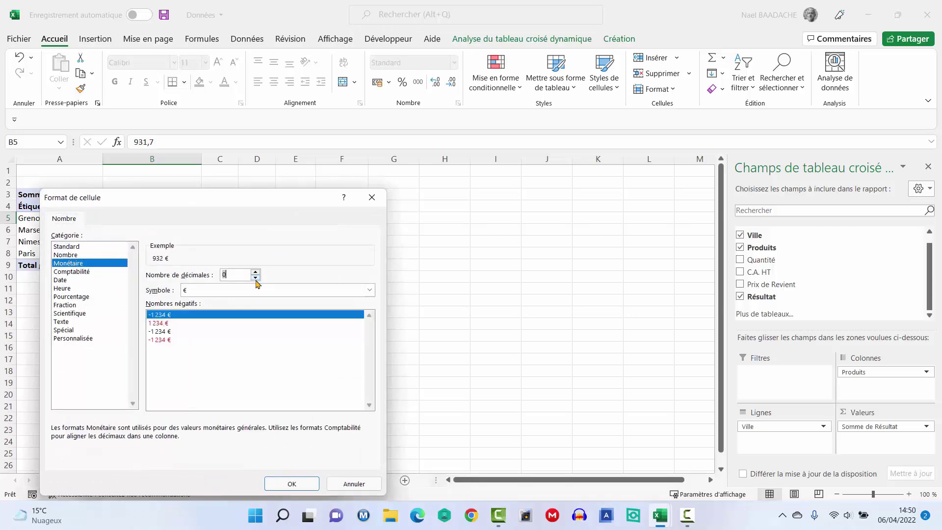
click(287, 488)
click(247, 476)
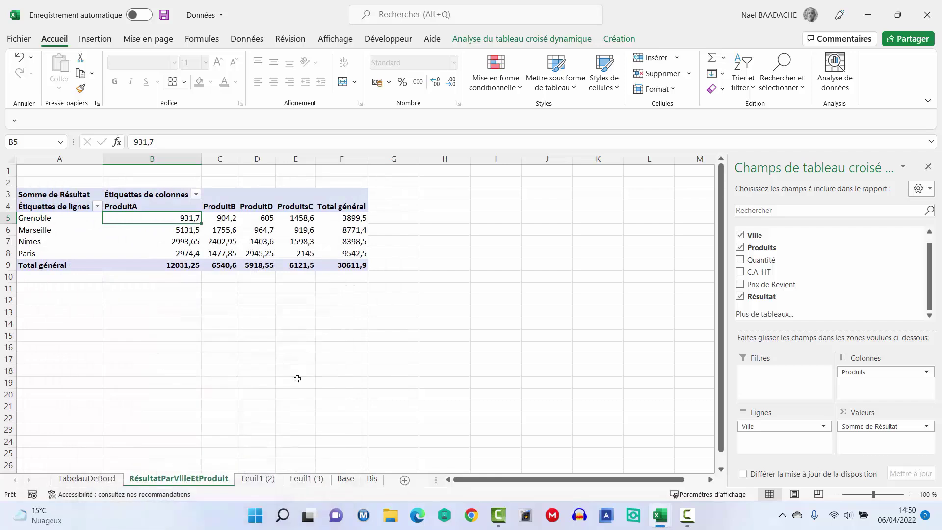
click(352, 218)
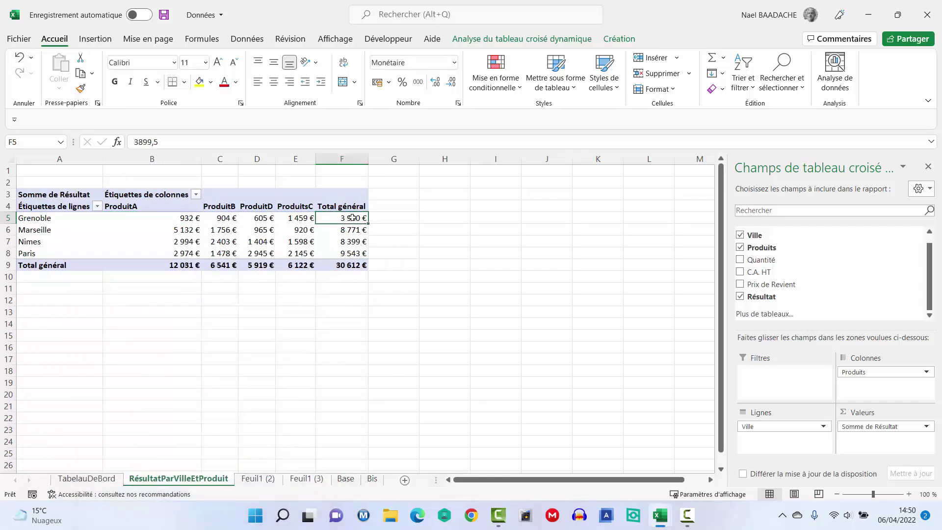
drag(352, 218, 355, 246)
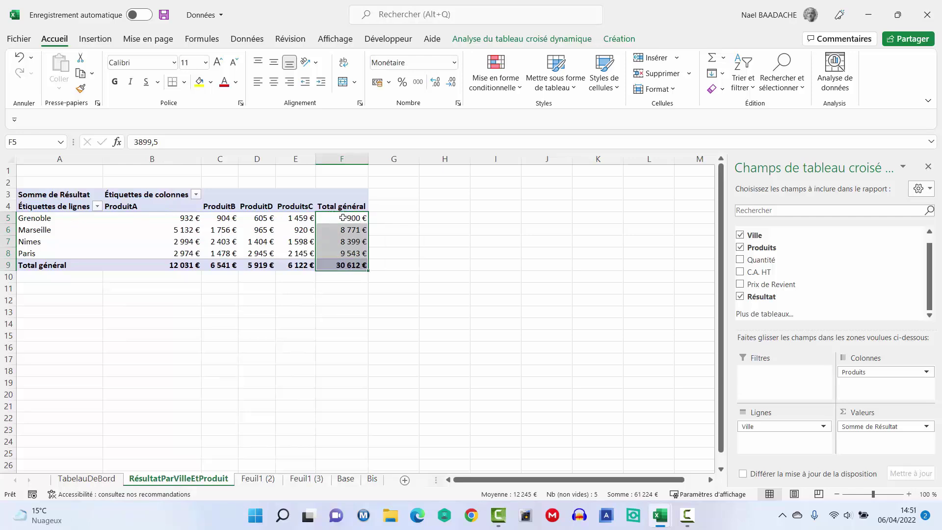
- Sort both cities and products by grand total, largest to smallest
click(339, 218)
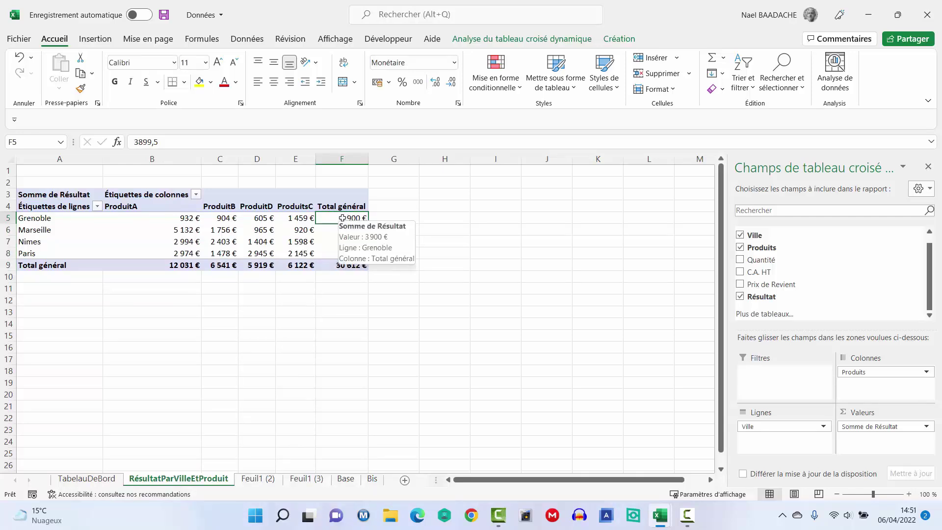
right_click(343, 220)
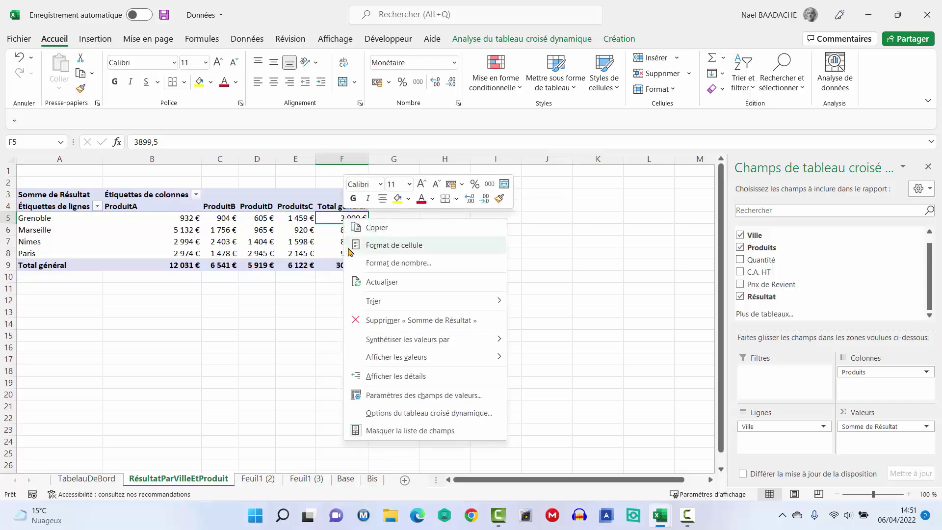
mouse_move(425, 301)
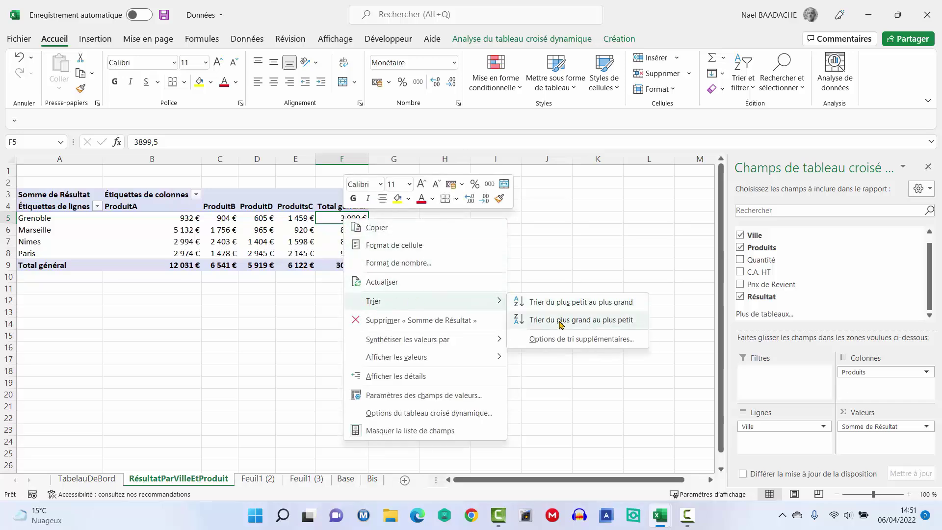
click(561, 321)
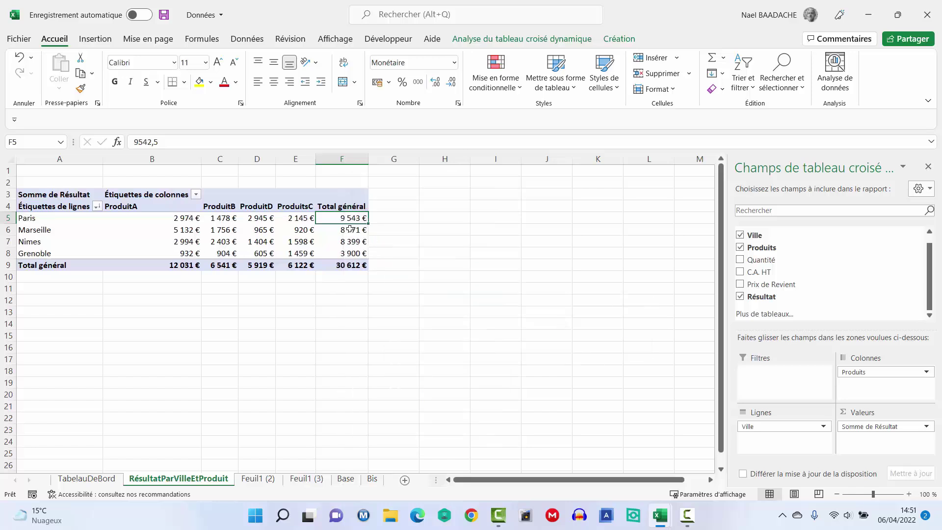
click(177, 265)
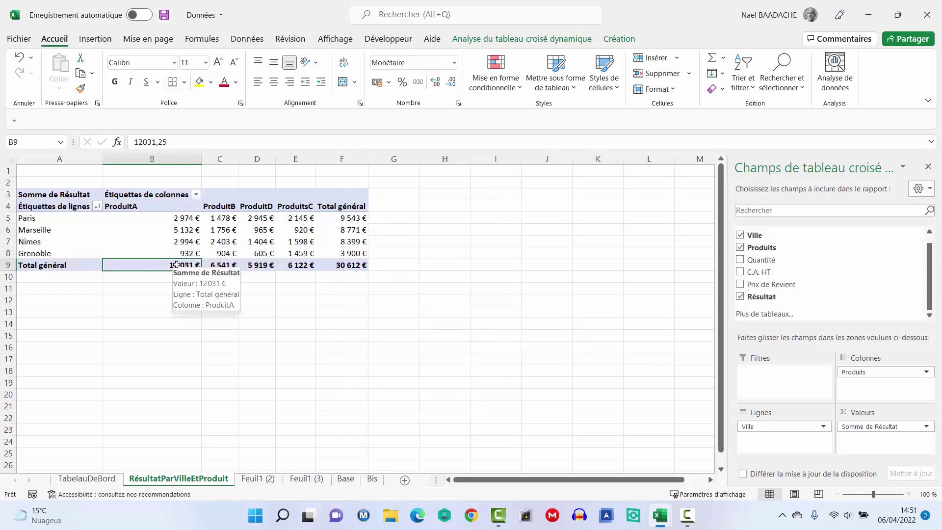
right_click(177, 267)
mouse_move(208, 347)
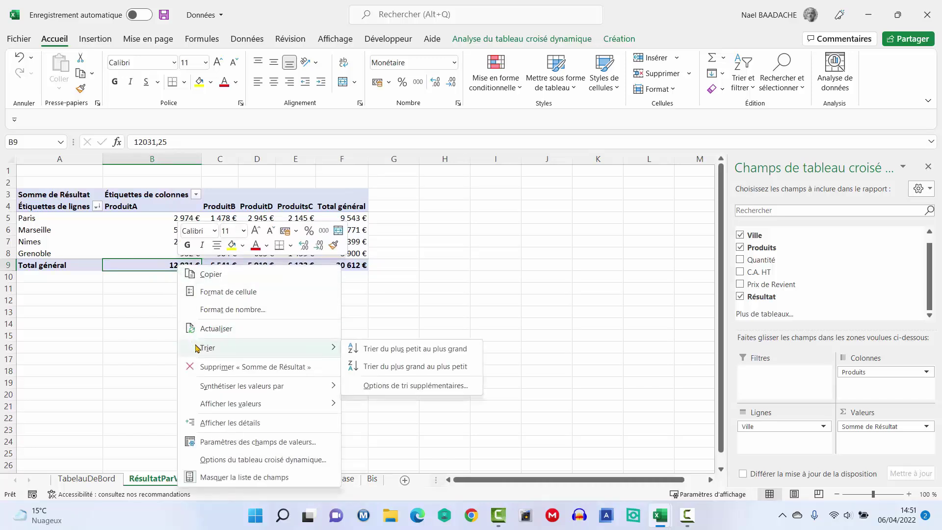
click(378, 365)
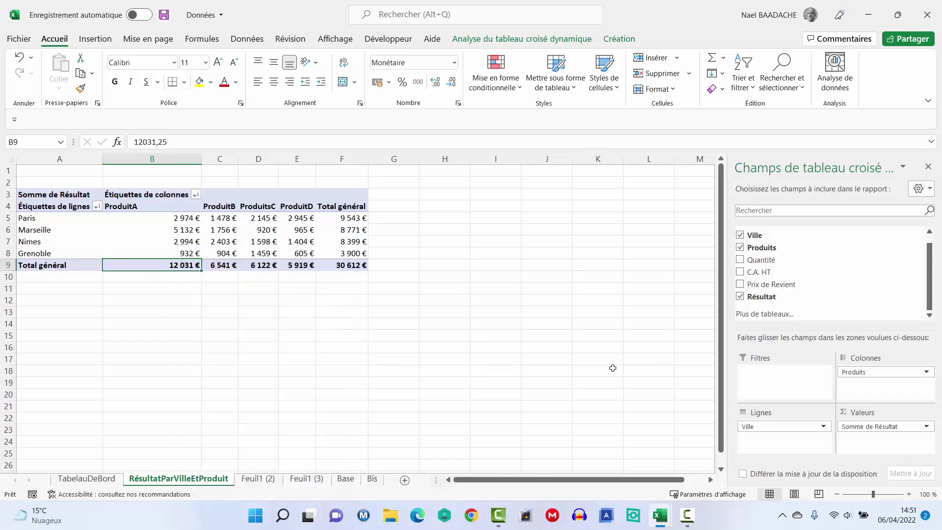
click(230, 229)
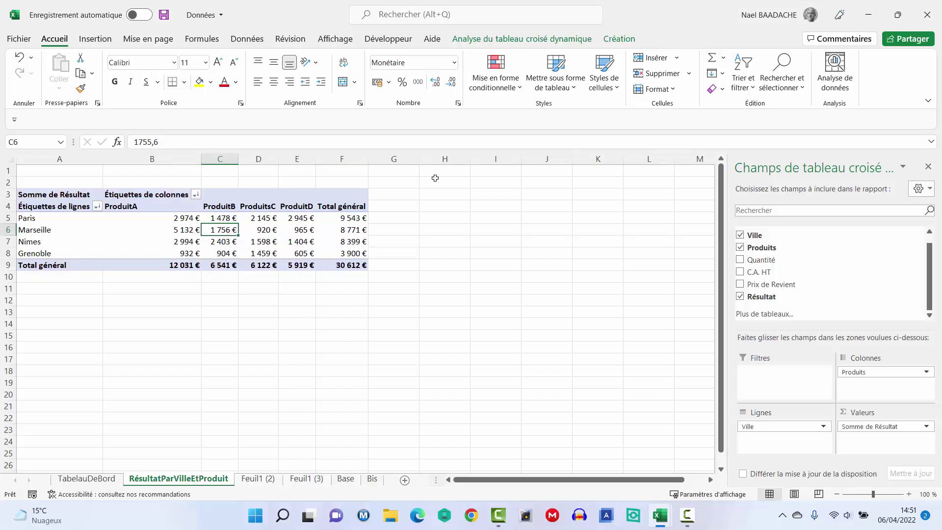
- Insert a stacked column pivot chart from the pivot table and copy it
click(506, 41)
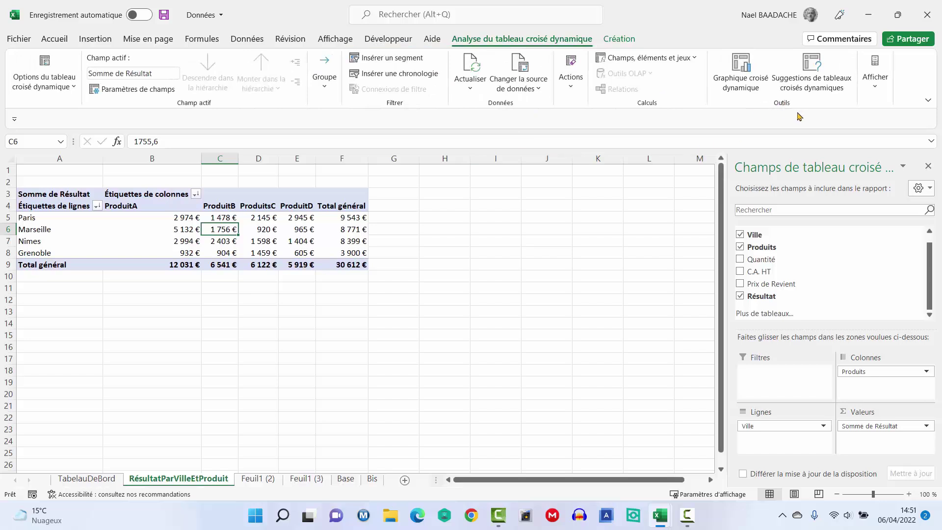
click(741, 69)
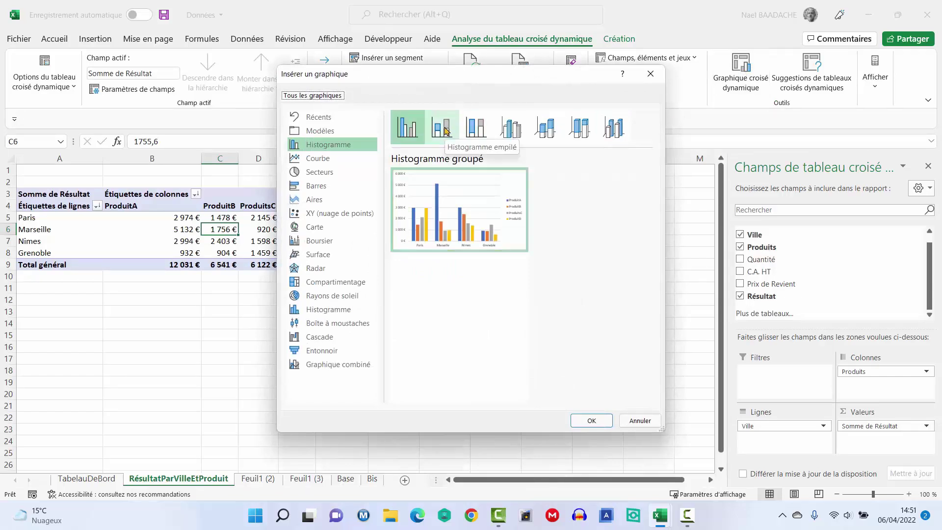
click(445, 130)
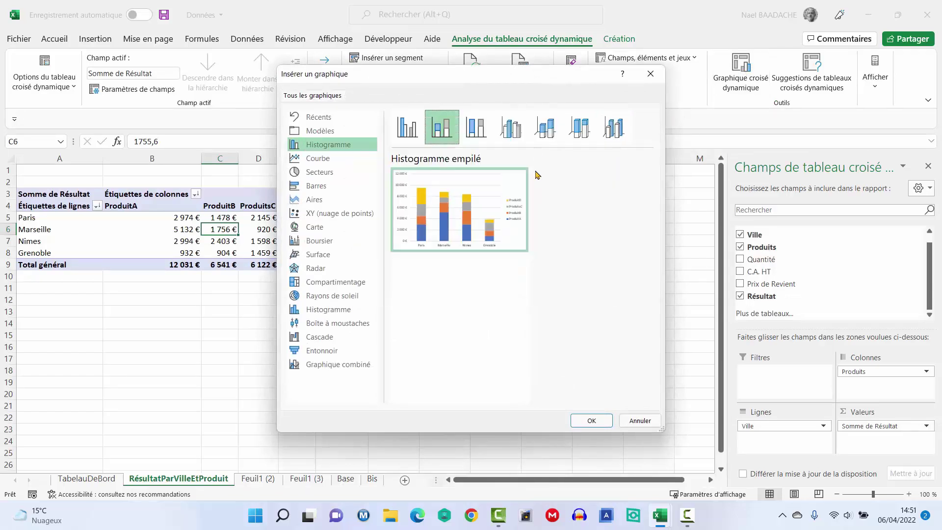
click(591, 421)
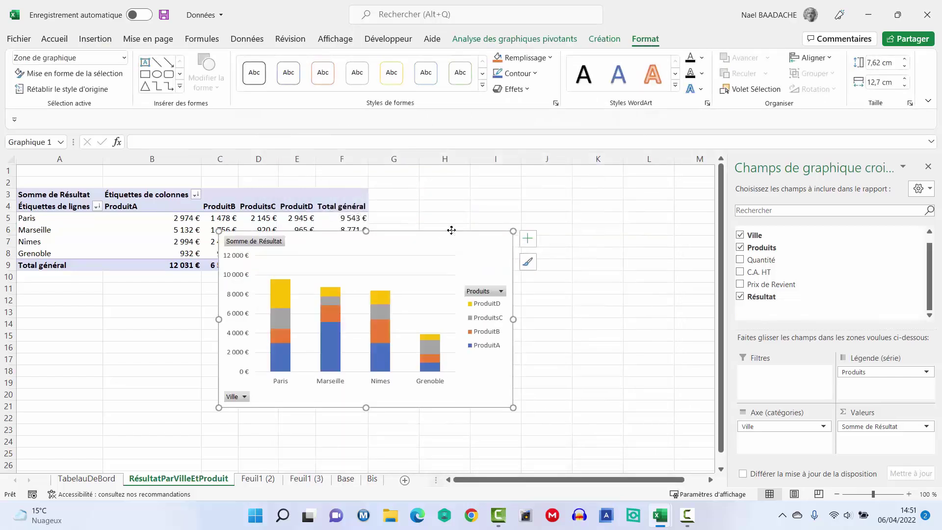
key(ctrl+c)
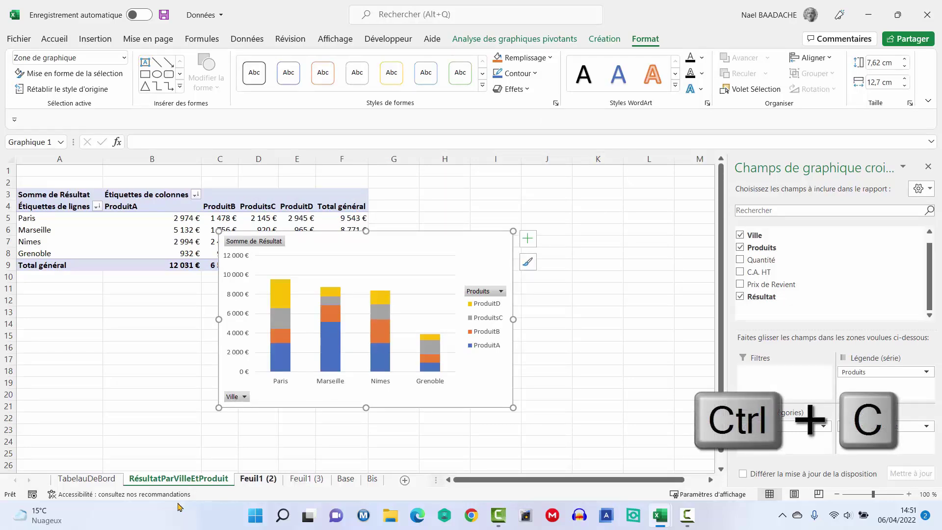
- Paste the copied stacked column chart onto the TabelauDeBord dashboard below its banner
click(94, 483)
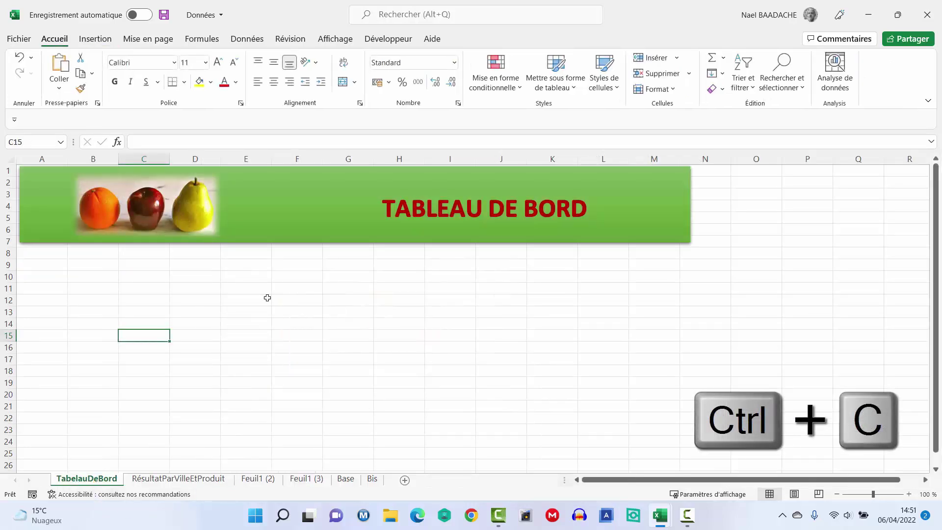
click(286, 275)
key(ctrl+v)
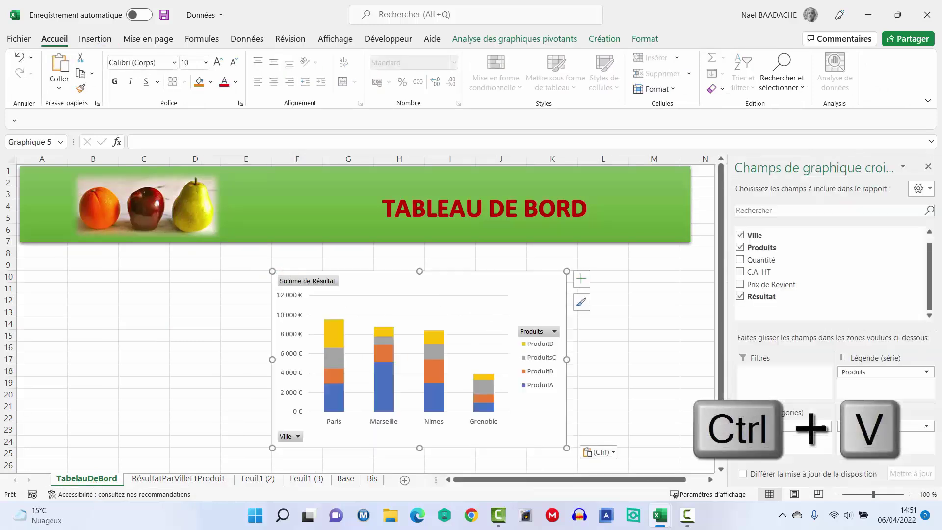
- Hide all field buttons on the pasted chart, leaving only bars, axis and legend
key(F10)
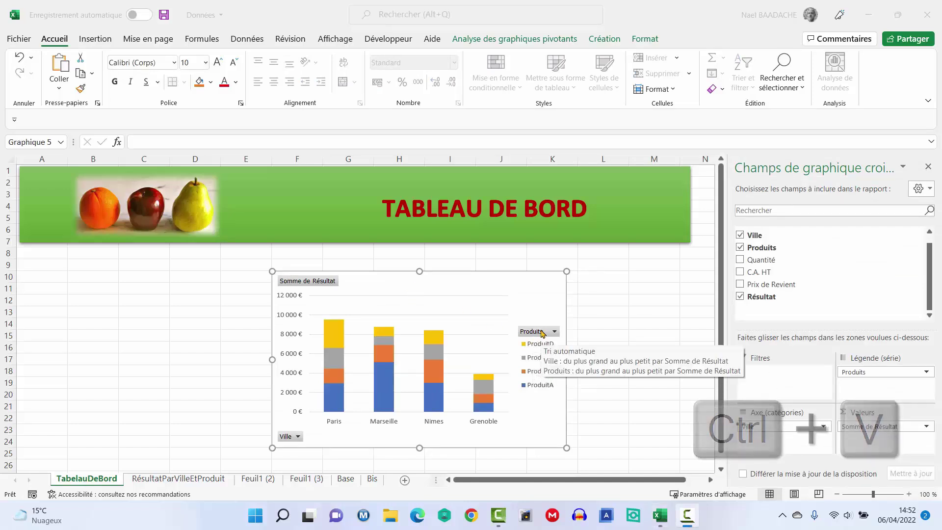
click(548, 332)
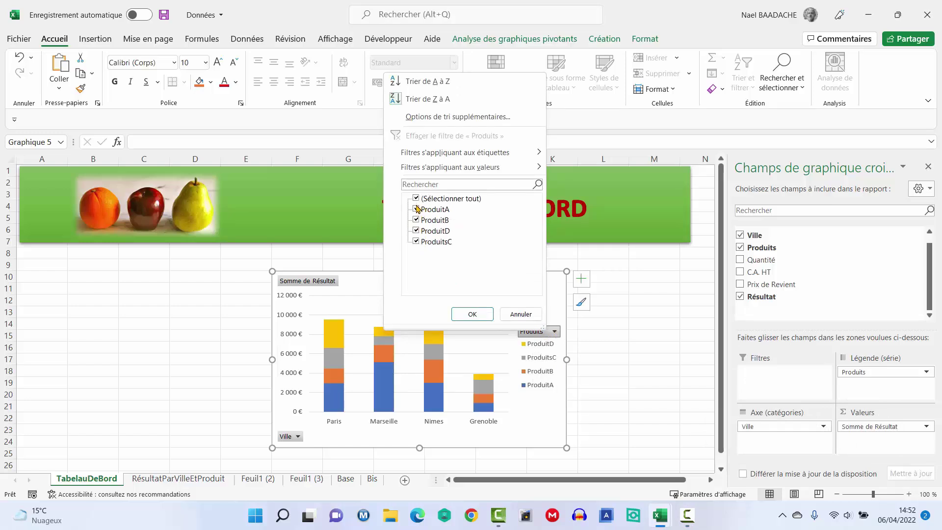
click(521, 315)
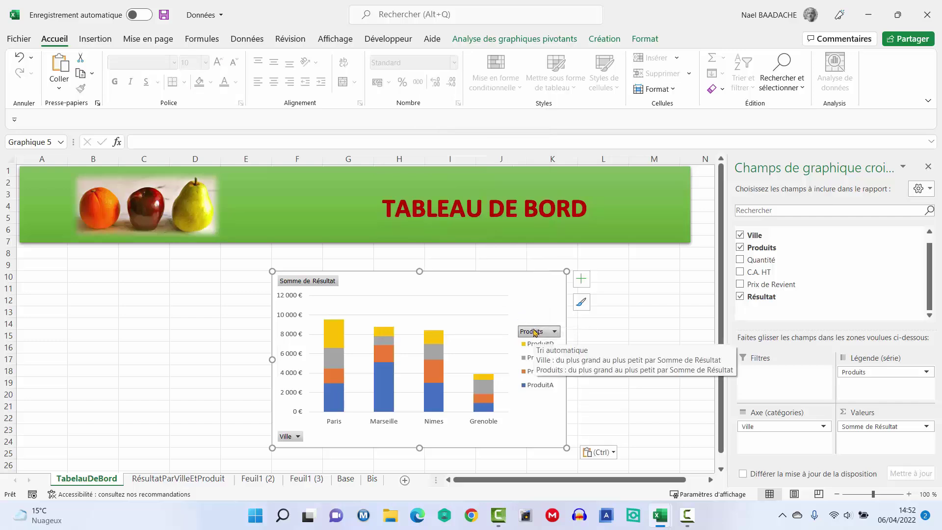
right_click(534, 333)
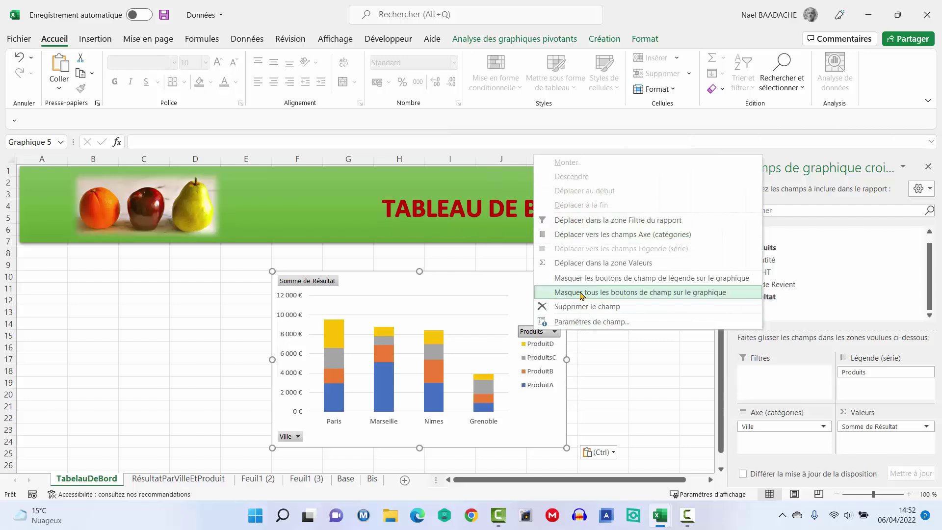
click(660, 293)
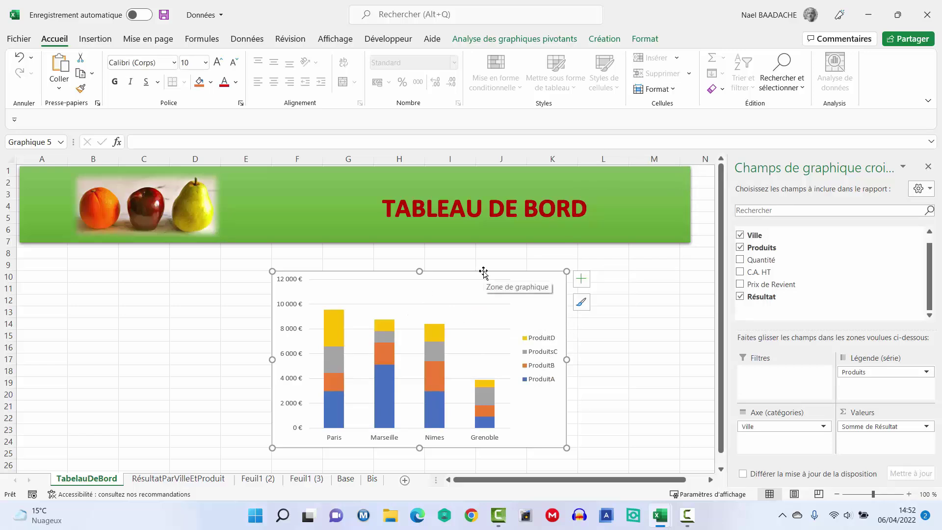
- Add a chart title above the dashboard chart reading 'Résultat Par Ville Et Produit'
click(614, 43)
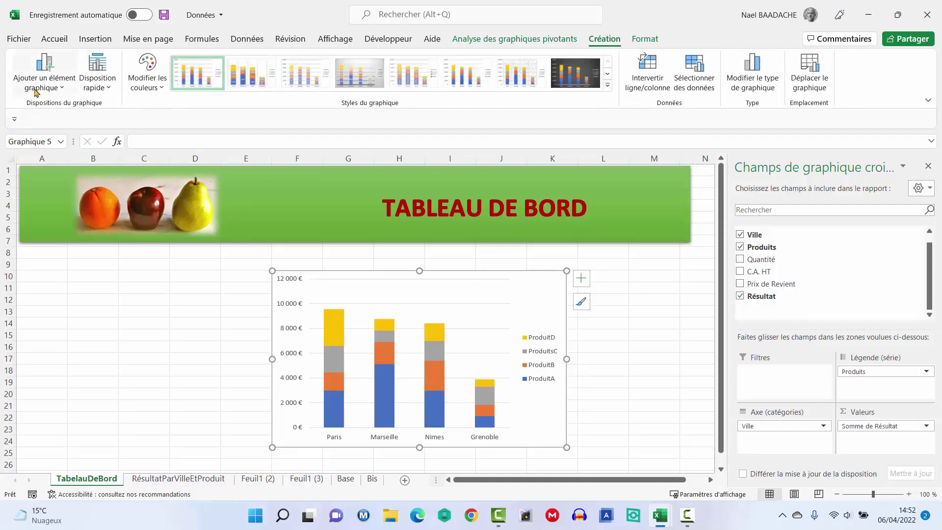
click(52, 91)
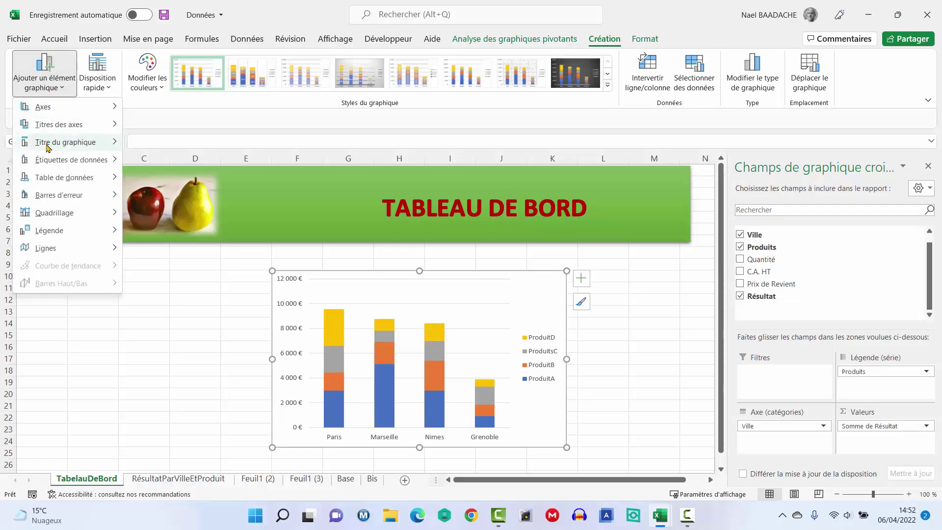
mouse_move(66, 142)
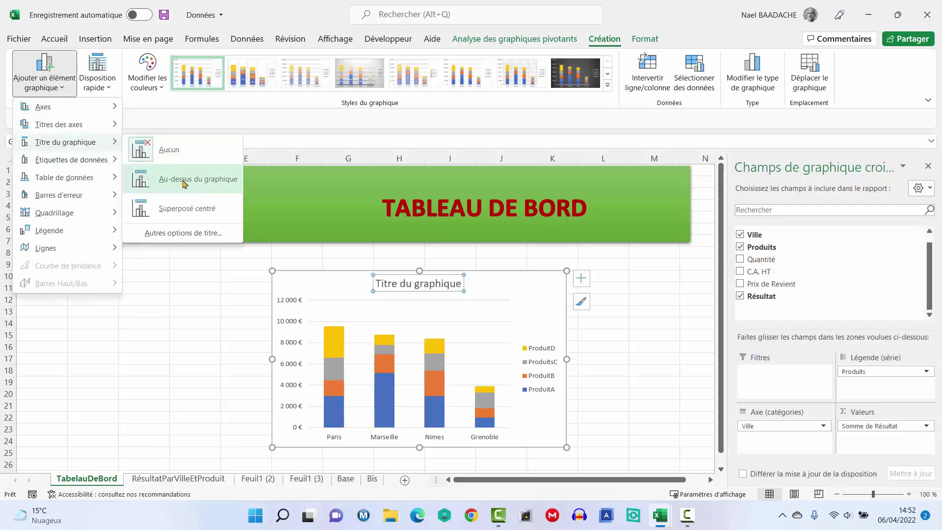
click(185, 180)
click(405, 283)
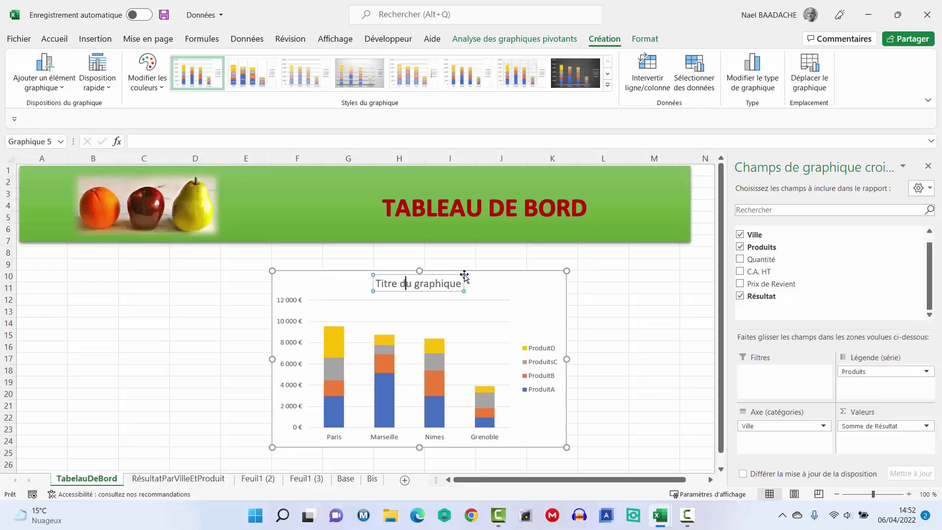
key(ctrl+a)
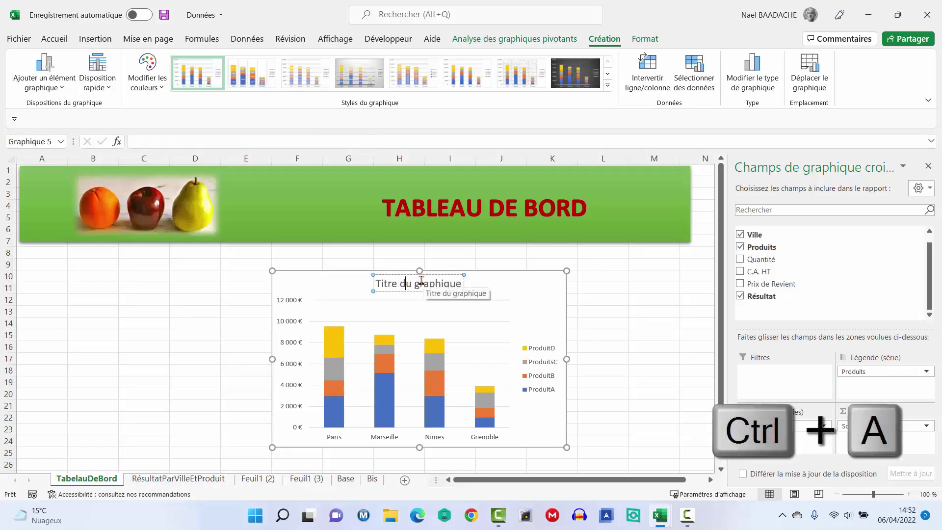
key(ctrl+a)
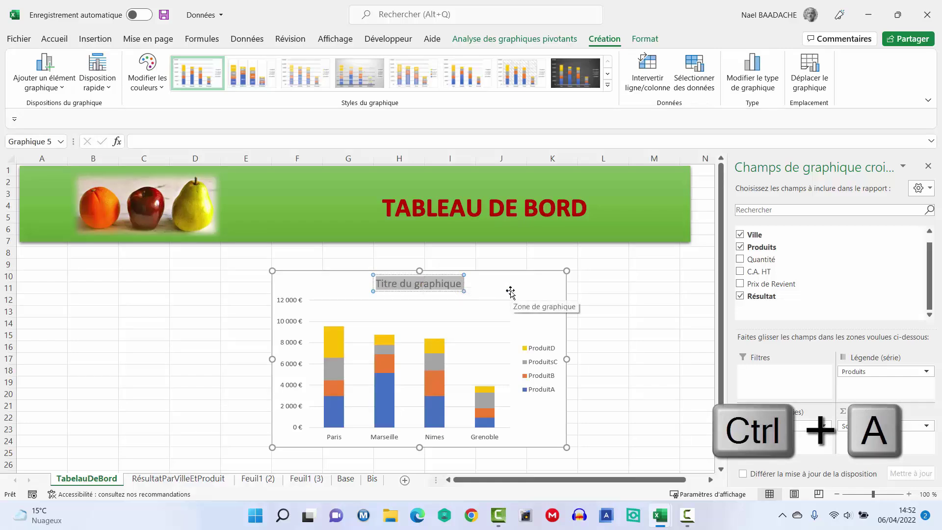
text(R)
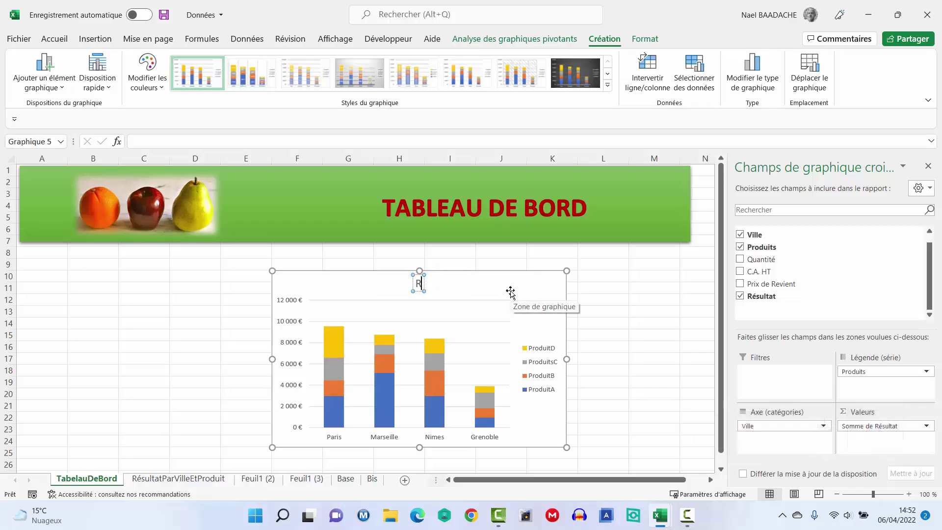
text(ésultat)
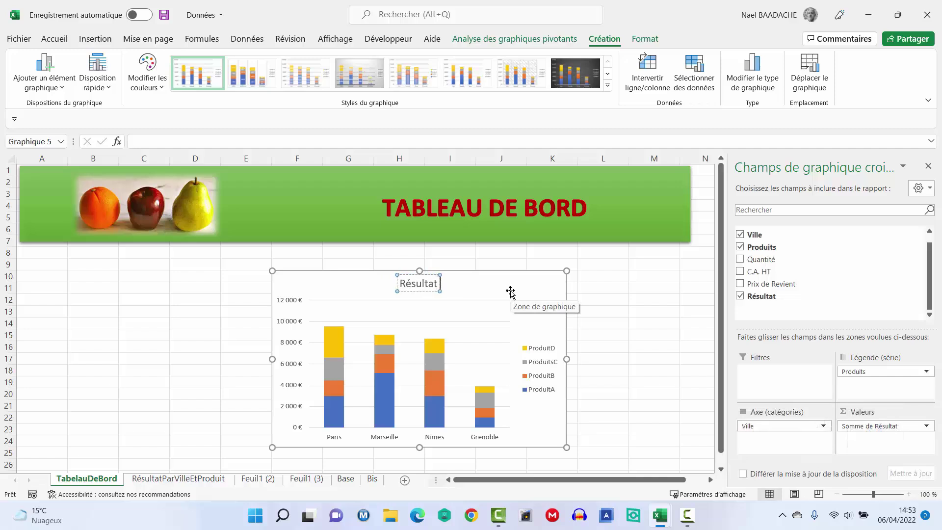
text( Par Ville)
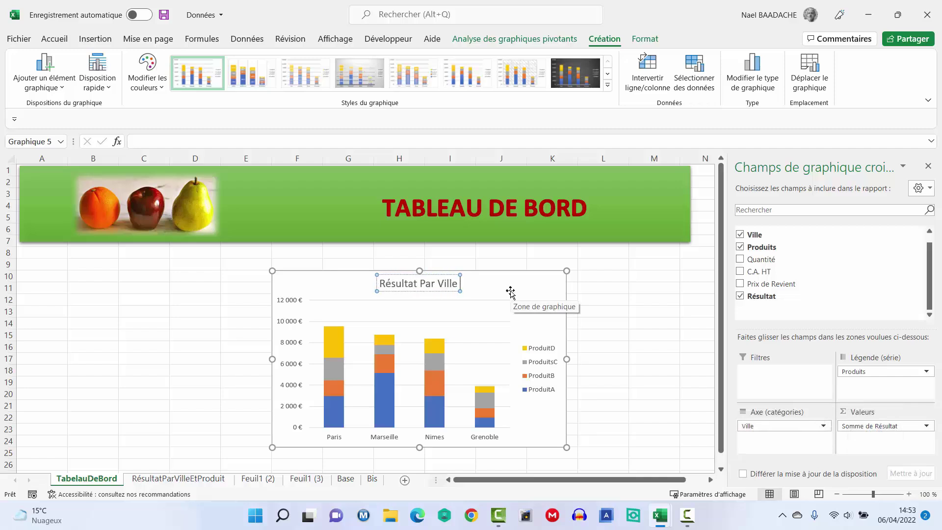
text( Et Prod)
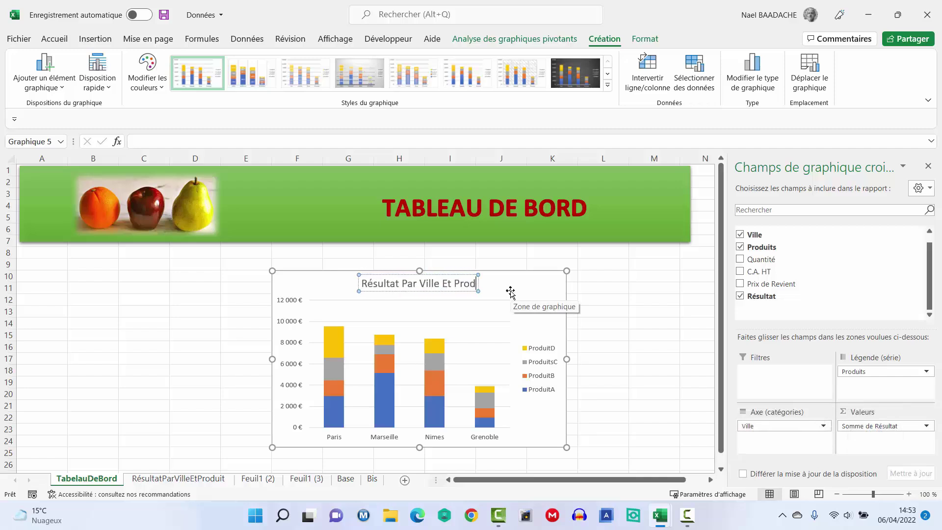
text(uit)
click(642, 293)
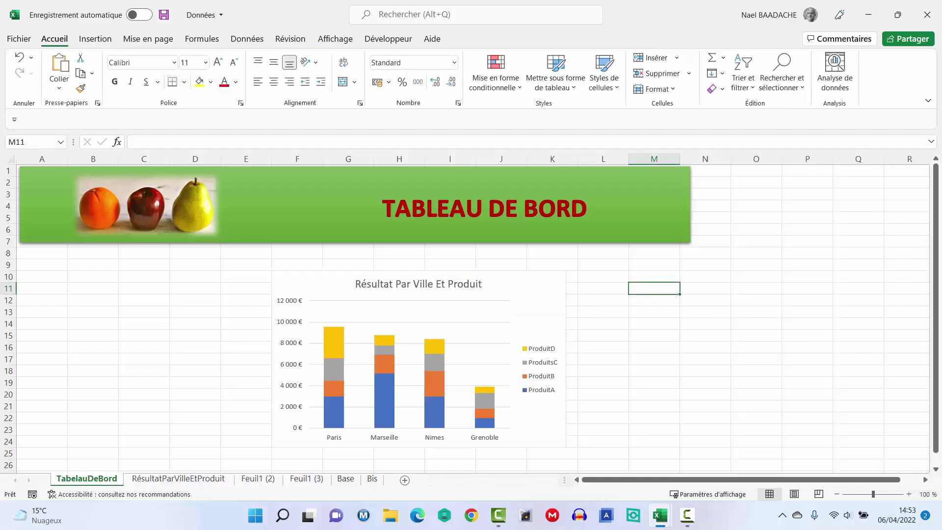
- Set the vertical axis minimum to 500 so it runs from 500 € to 10 500 €
click(286, 311)
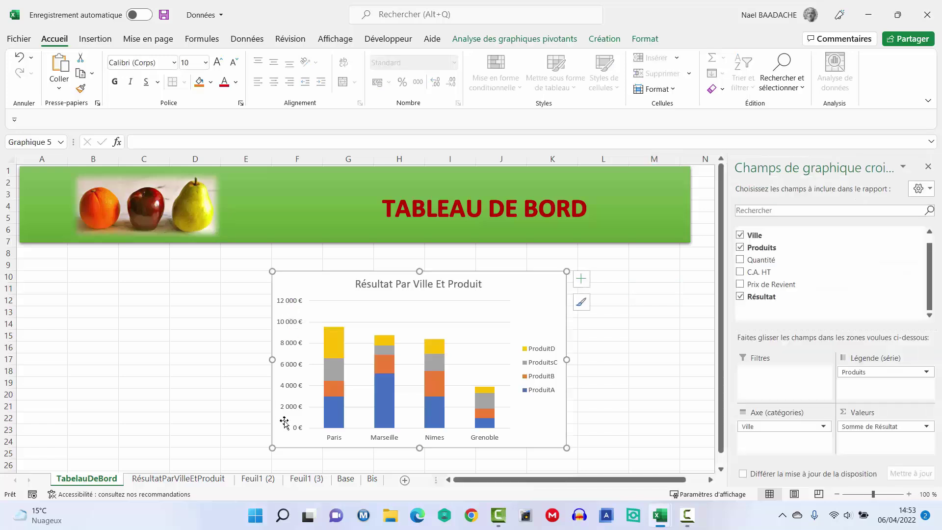
click(295, 389)
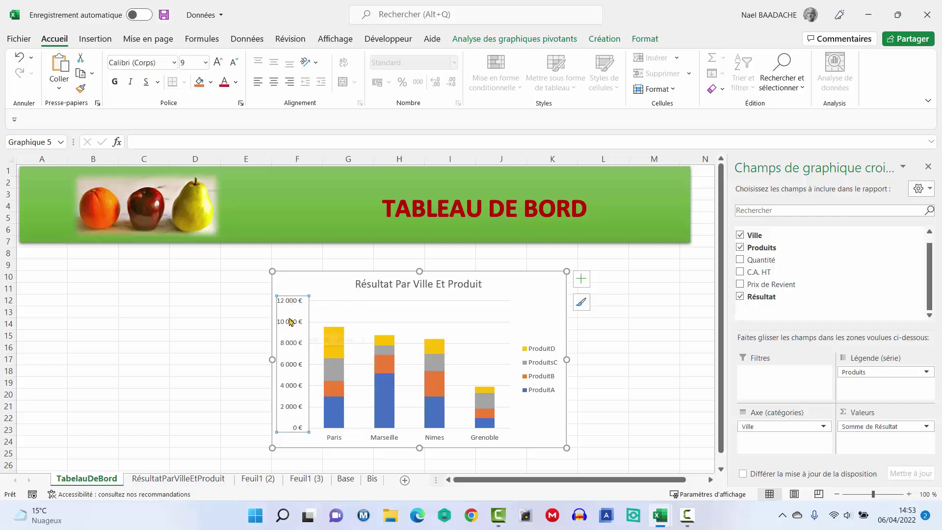
right_click(290, 322)
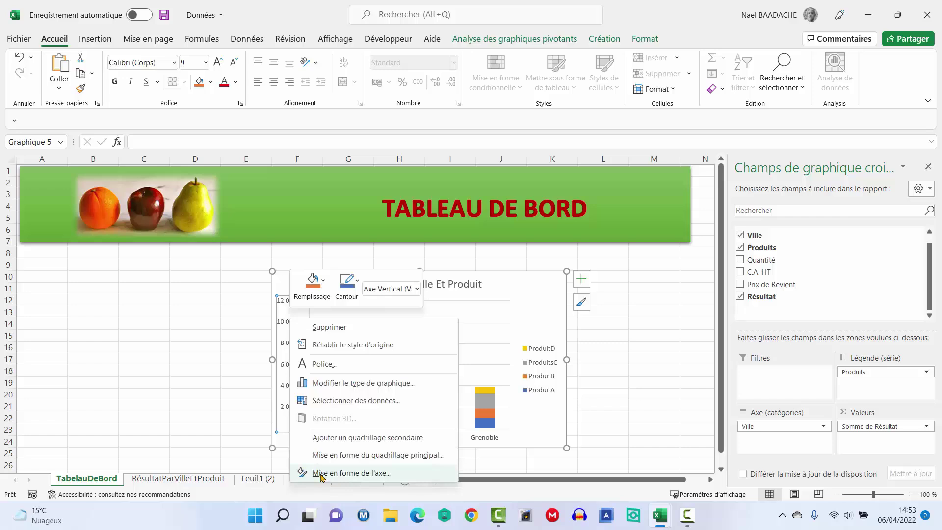
click(322, 473)
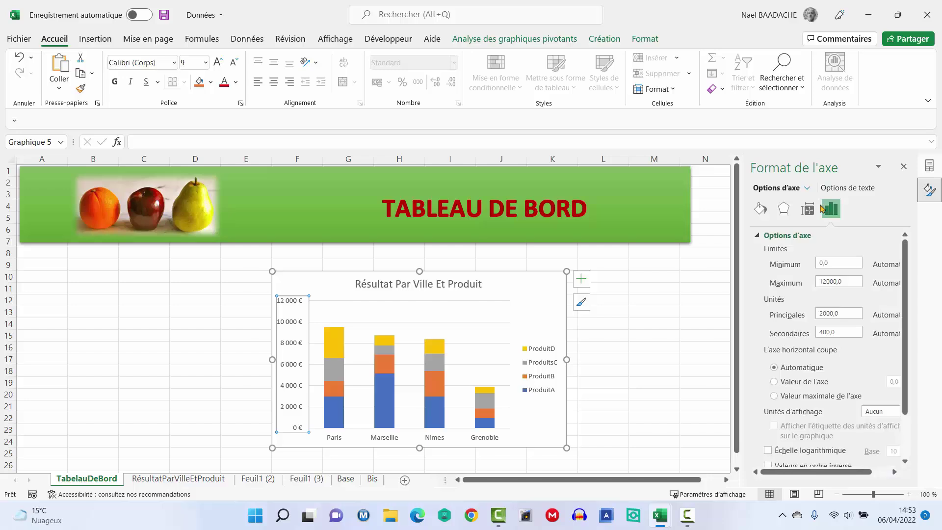
drag(836, 263, 808, 273)
text(500)
click(844, 280)
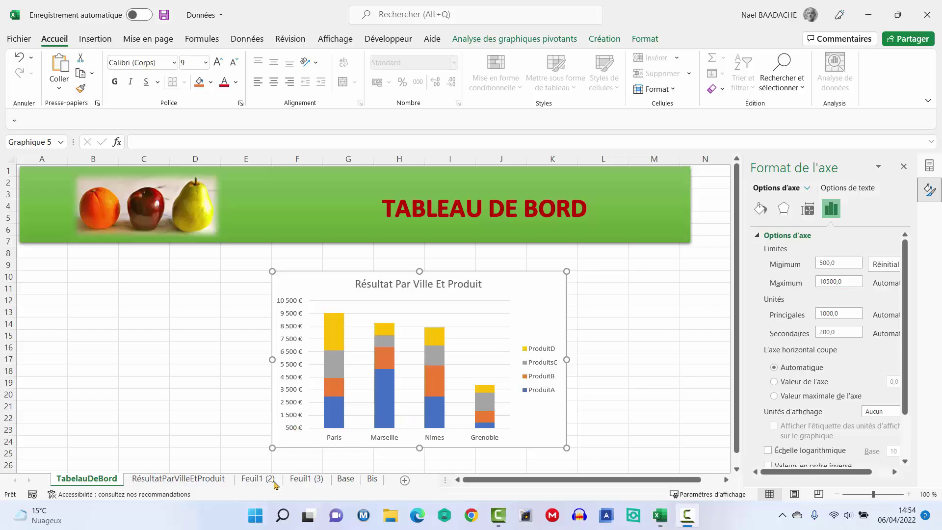
- Rename sheet Feuil1 (2) to RésultatParMois and show its pivot field list
click(260, 478)
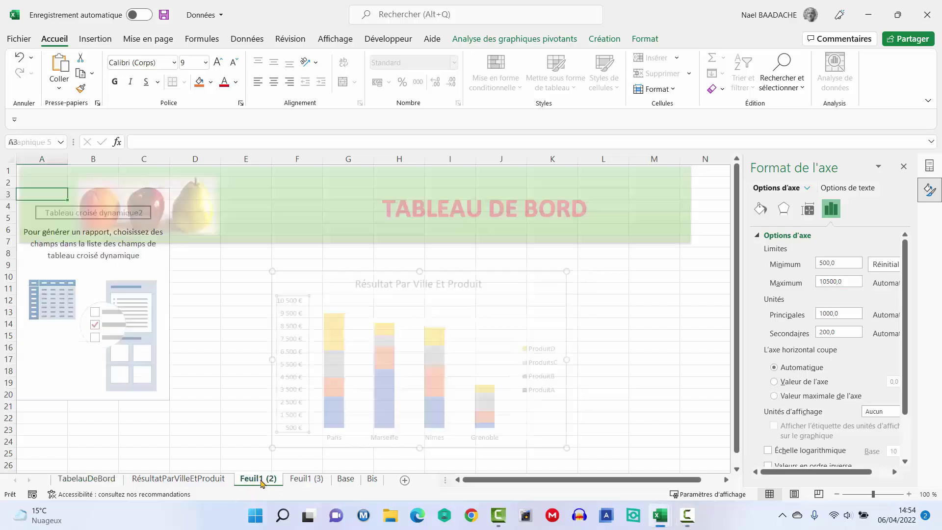
click(87, 264)
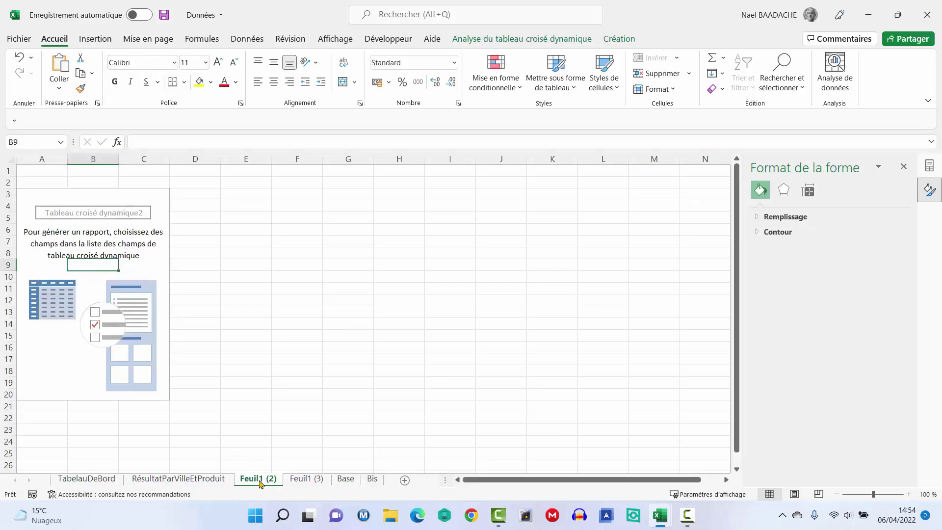
double_click(260, 480)
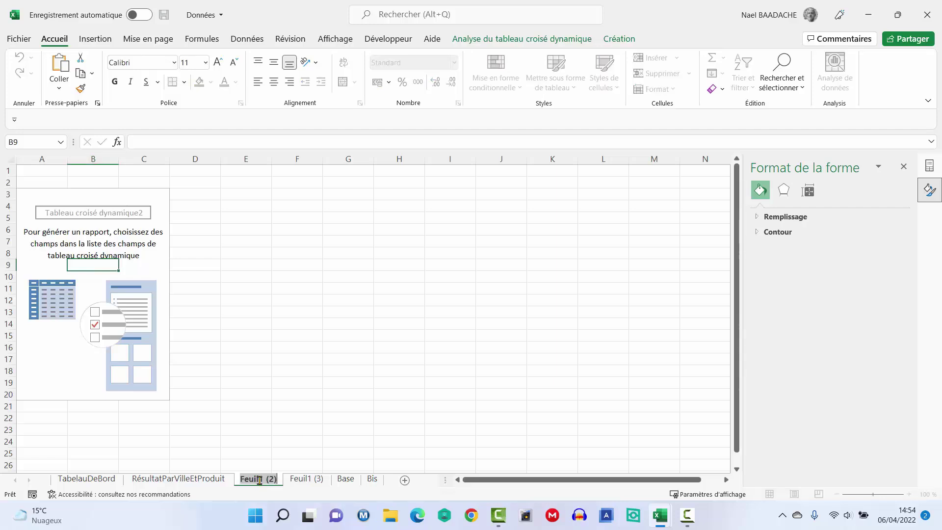
text(Résu)
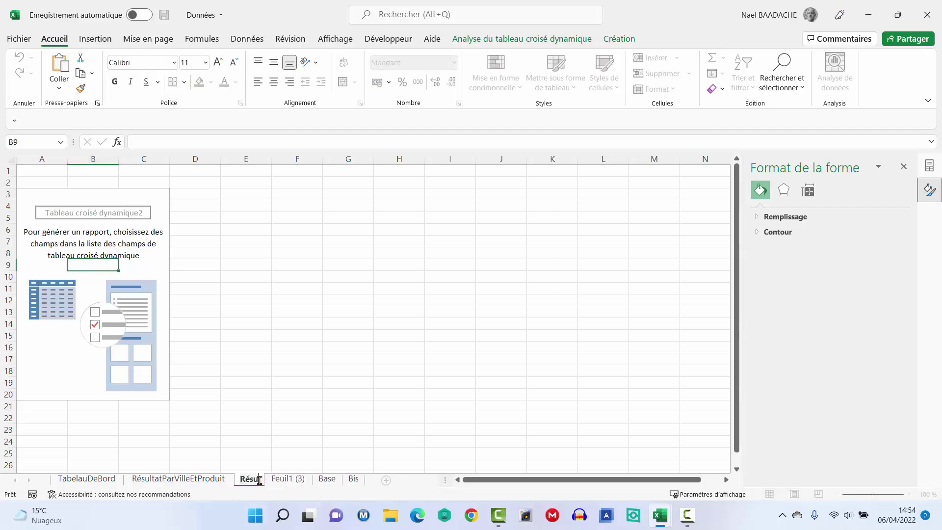
text(ltatParMo)
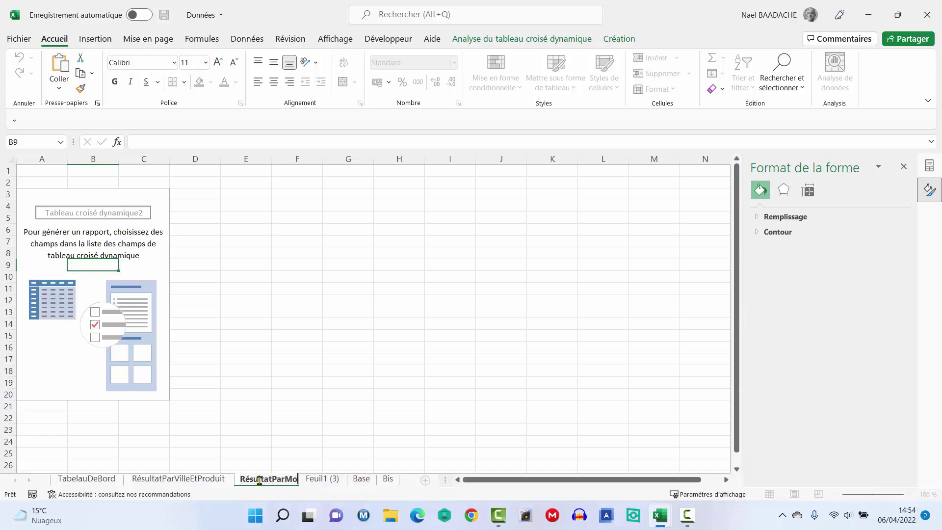
text(is)
key(Return)
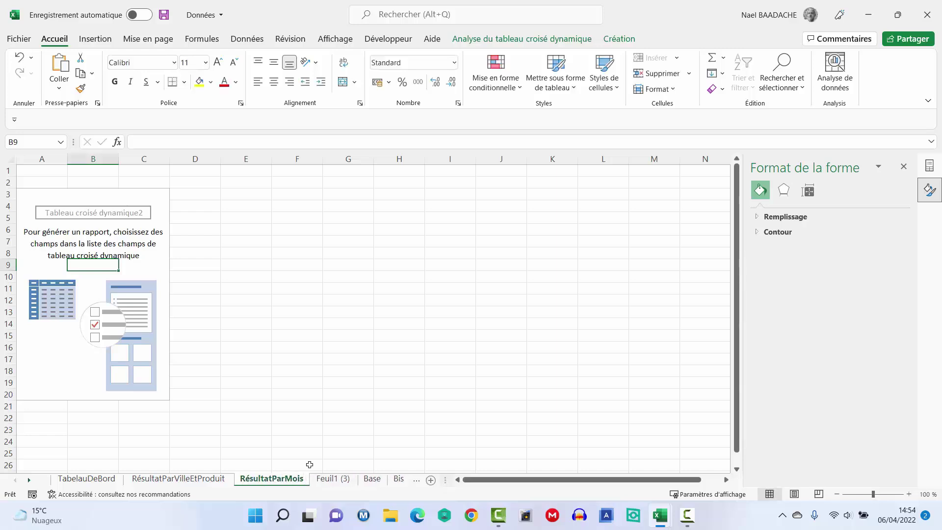
click(44, 270)
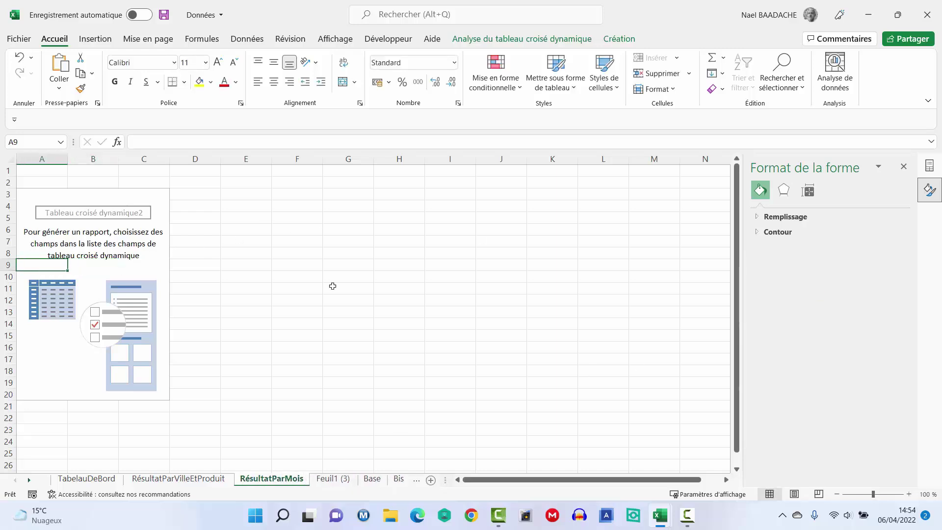
click(904, 166)
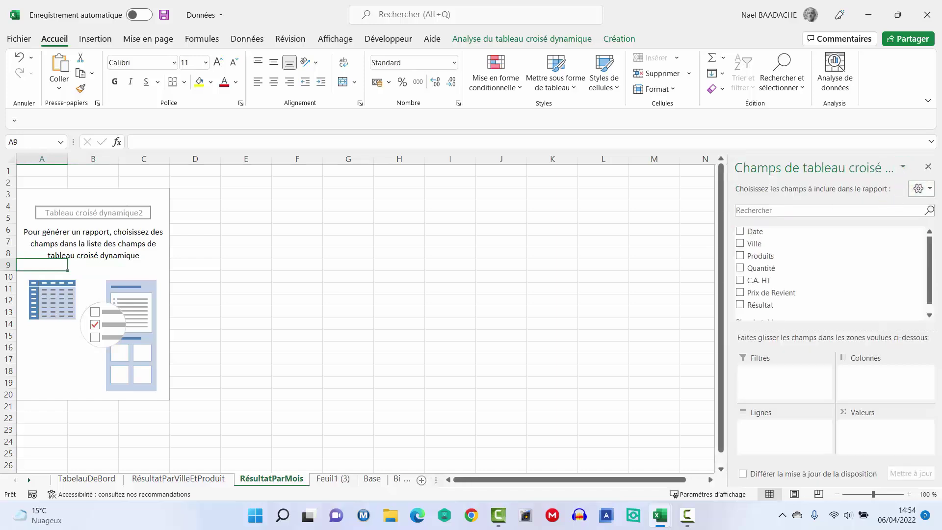
- Build the pivot with Date in Lignes and Résultat summed in Valeurs
key(F10)
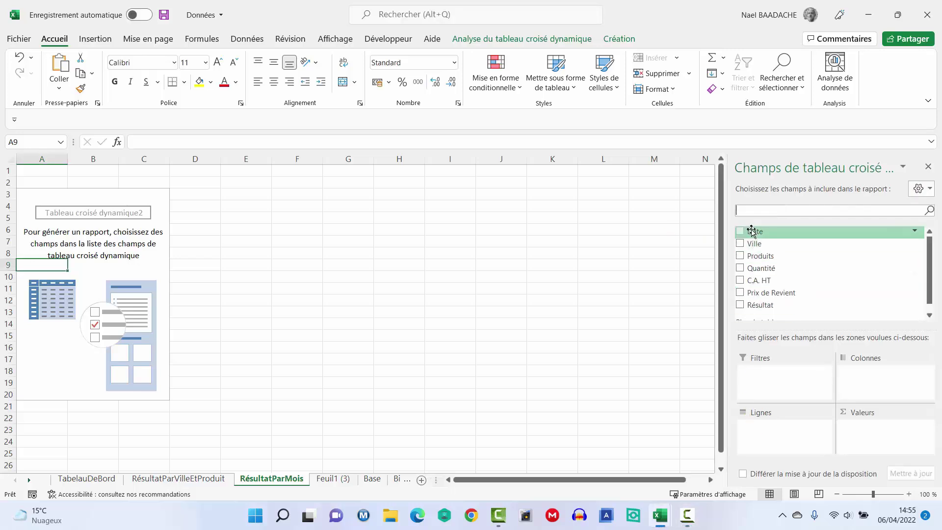
drag(751, 231, 763, 443)
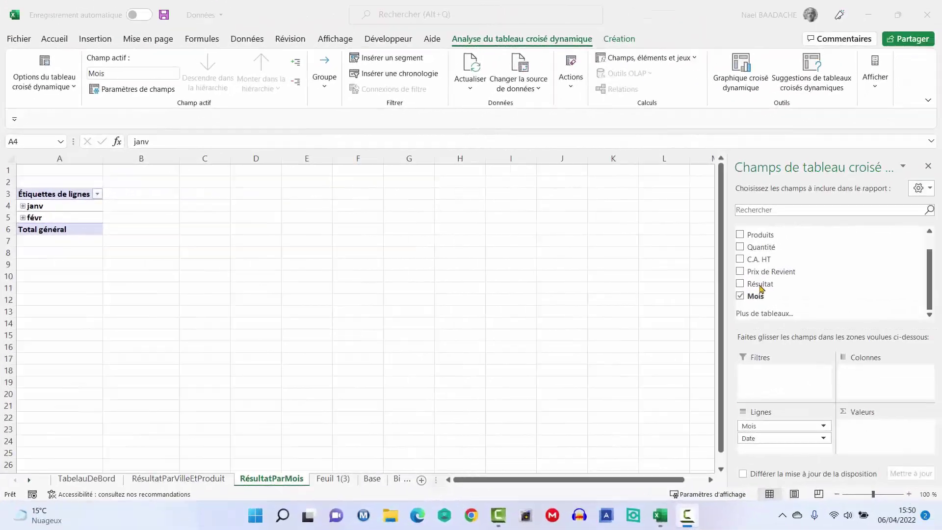
drag(760, 288, 839, 413)
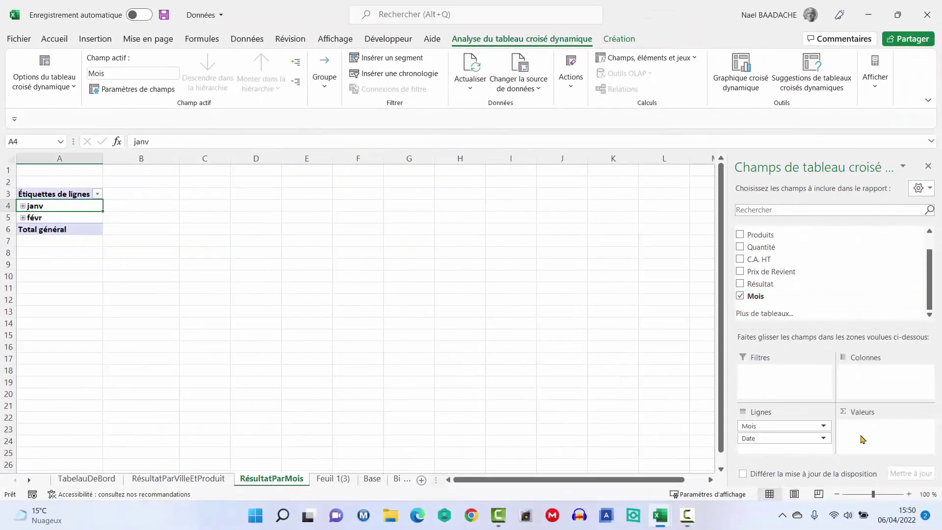
drag(760, 283, 871, 449)
click(153, 205)
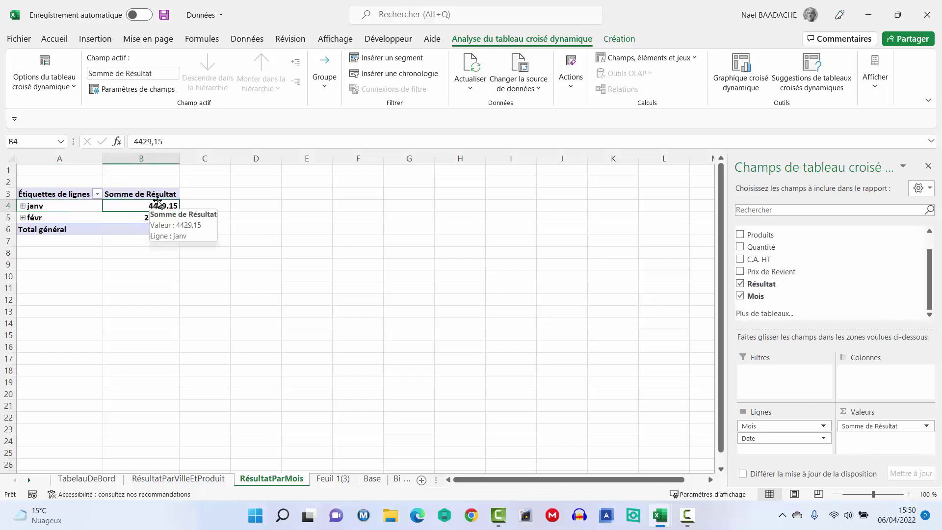
- Format Somme de Résultat values as Monétaire euros with 0 decimals
right_click(145, 203)
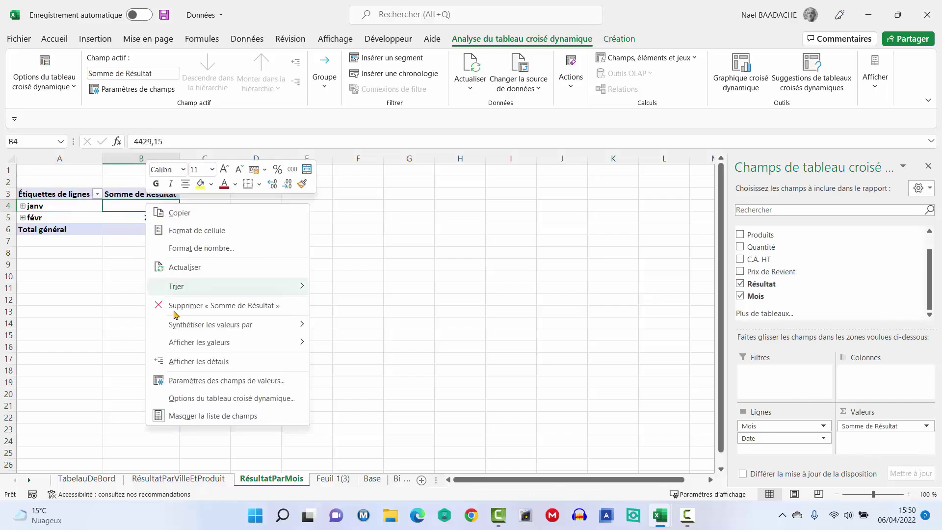
click(205, 381)
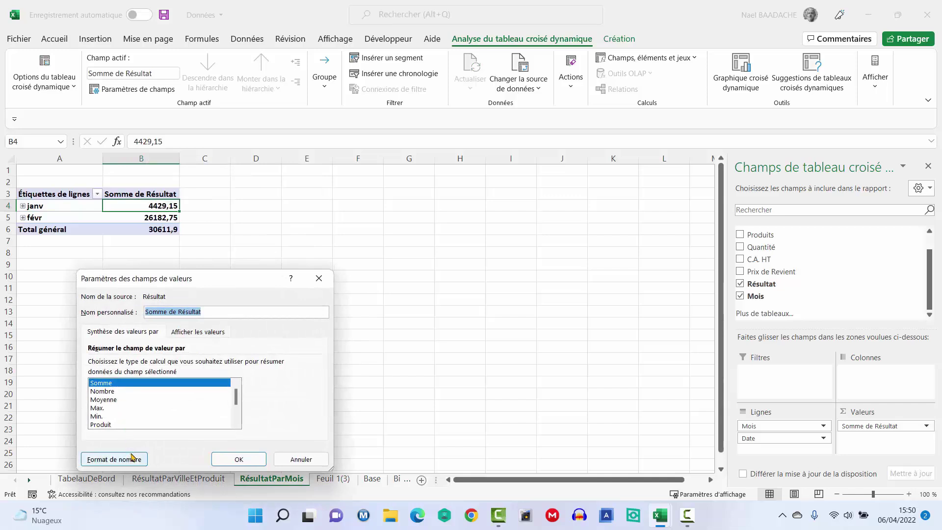
click(125, 458)
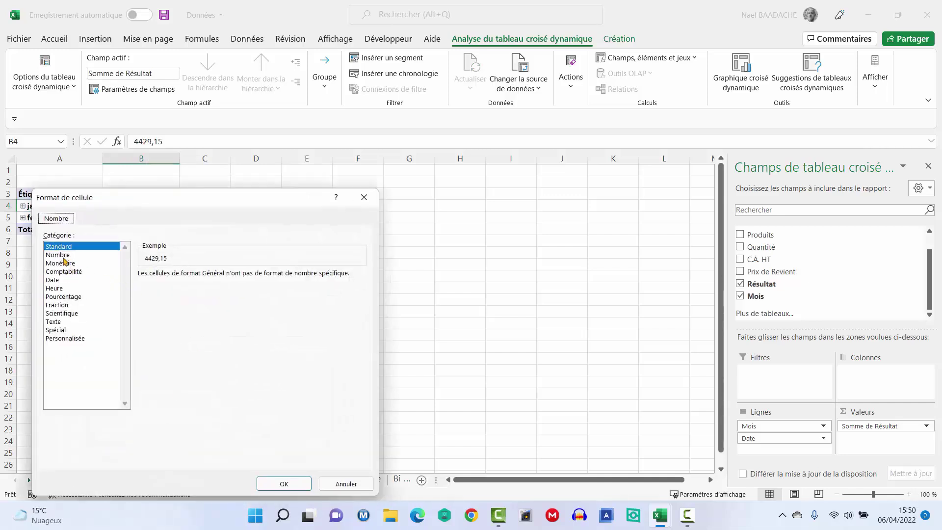
click(64, 263)
double_click(247, 278)
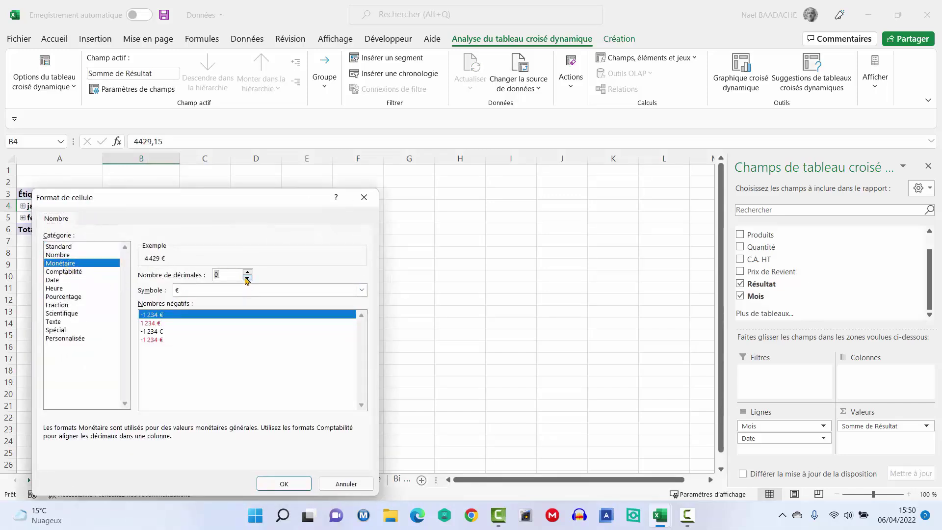
click(284, 483)
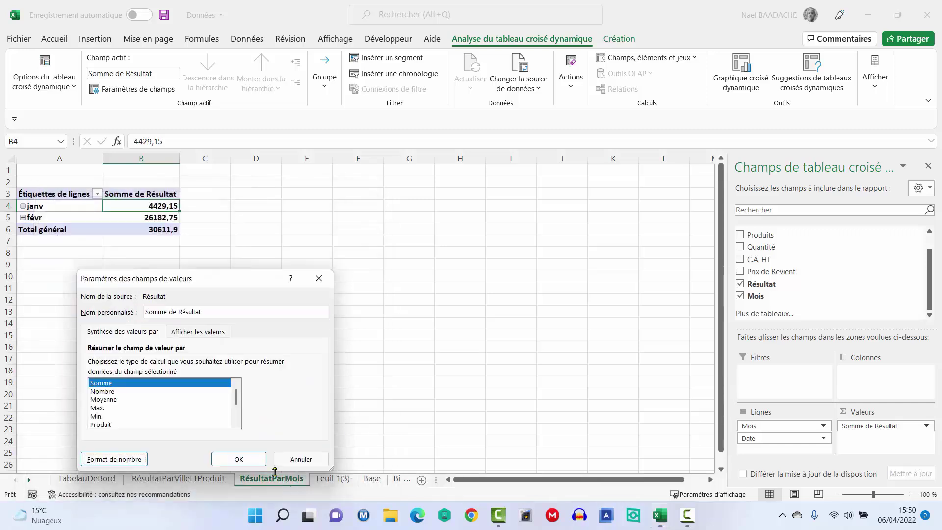
click(239, 458)
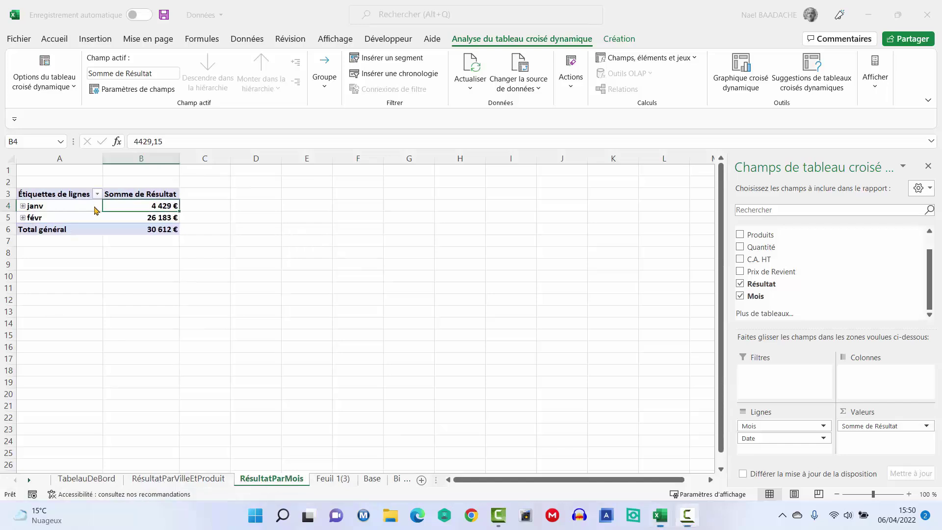
click(55, 210)
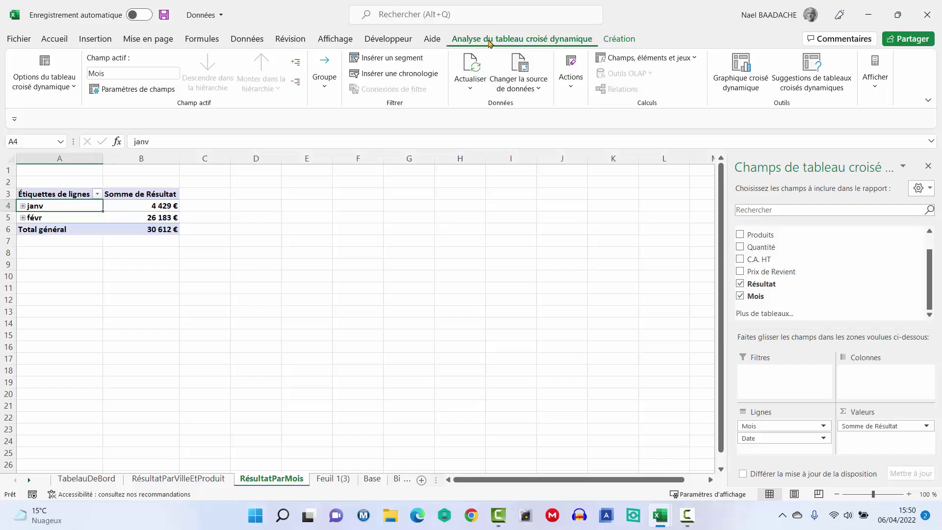
- Insert a clustered column pivot chart of monthly Résultat and copy it
click(745, 67)
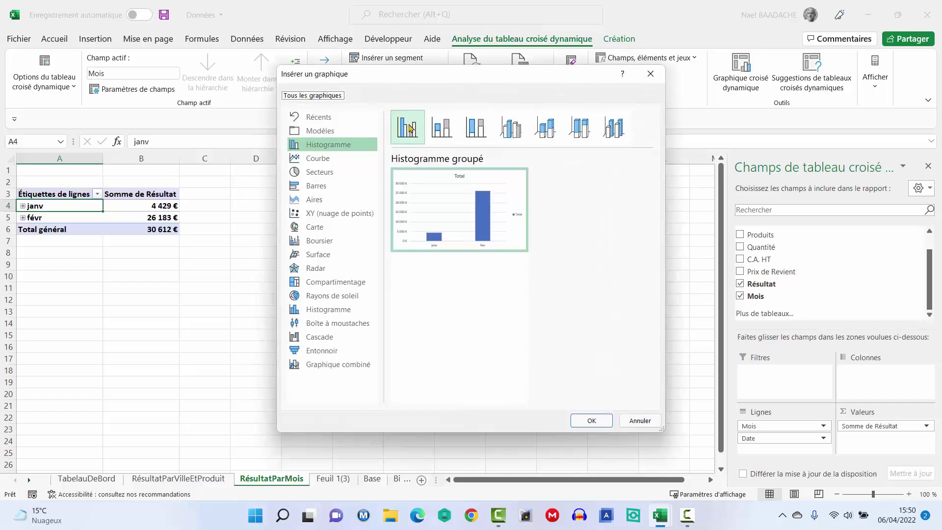
click(409, 128)
click(591, 423)
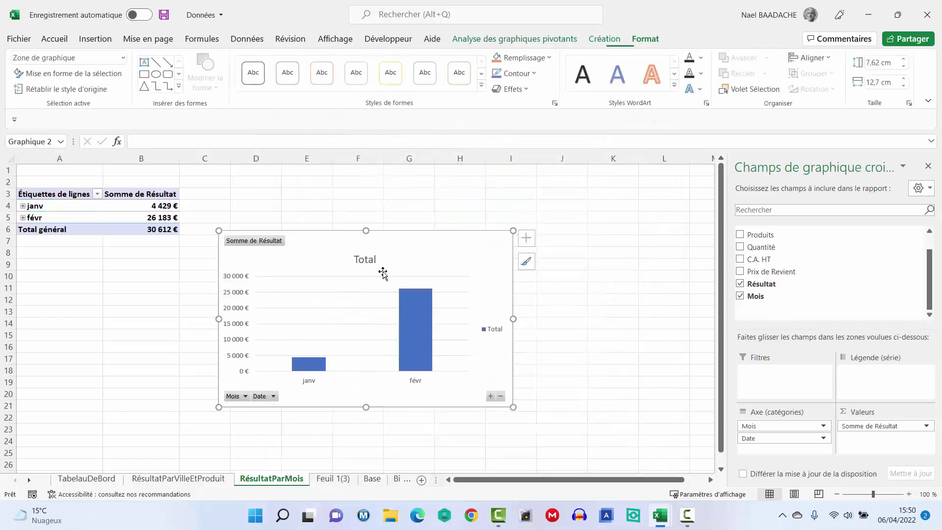
key(F10)
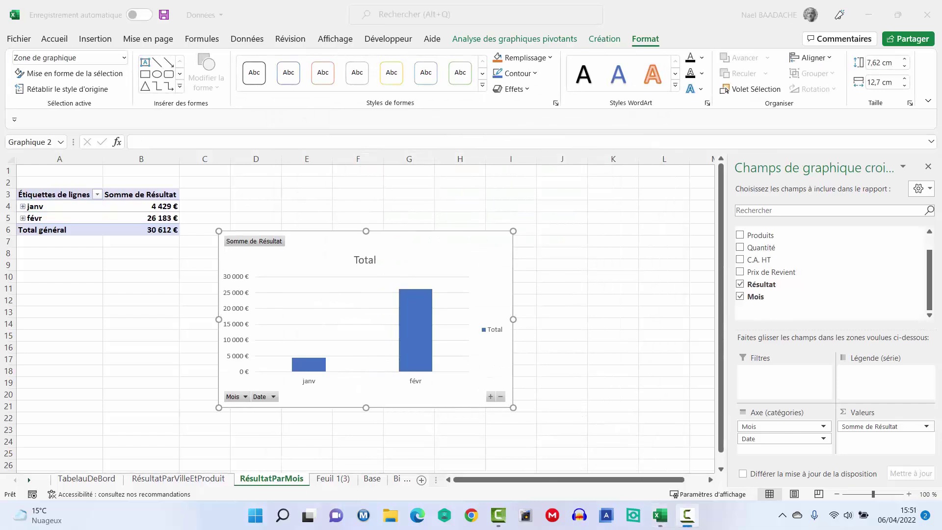
click(447, 234)
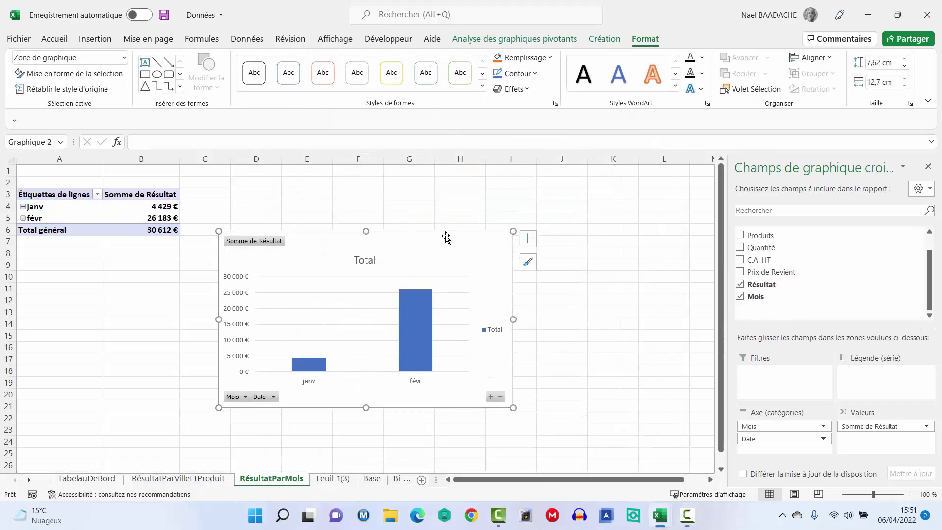
key(ctrl+c)
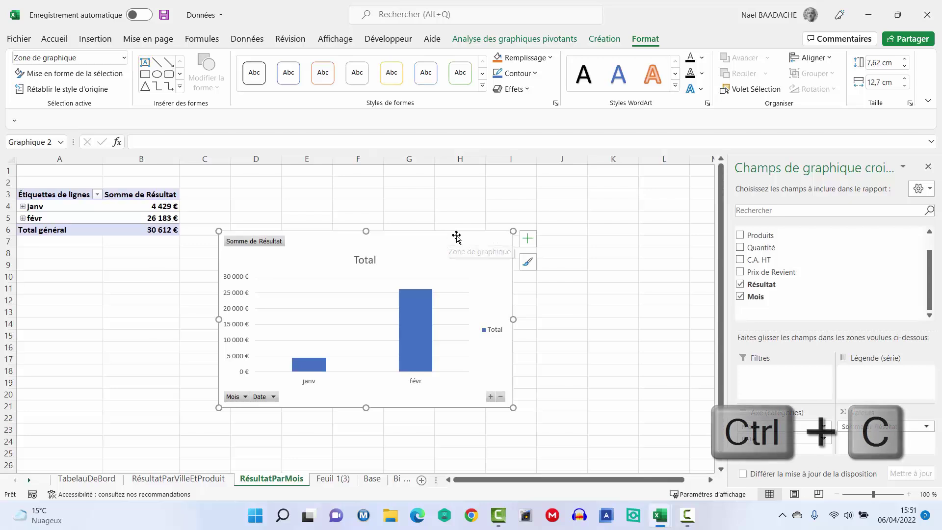
- Paste the monthly chart onto TabelauDeBord beside the city chart and hide its field buttons
click(77, 479)
click(64, 273)
key(ctrl+v)
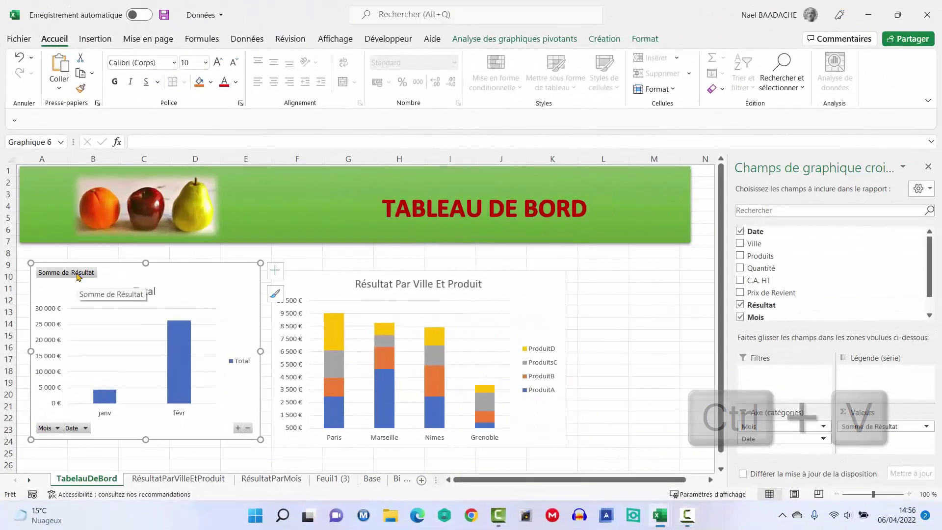
right_click(77, 276)
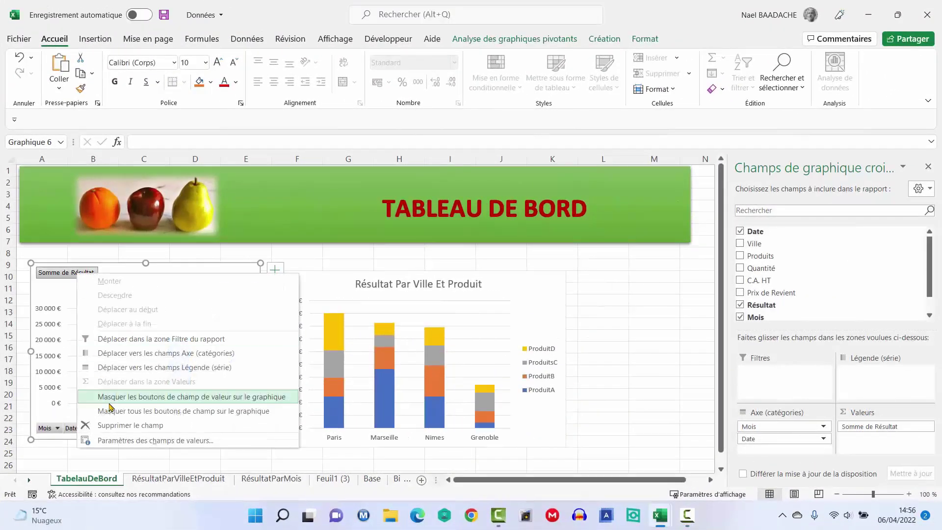
click(147, 411)
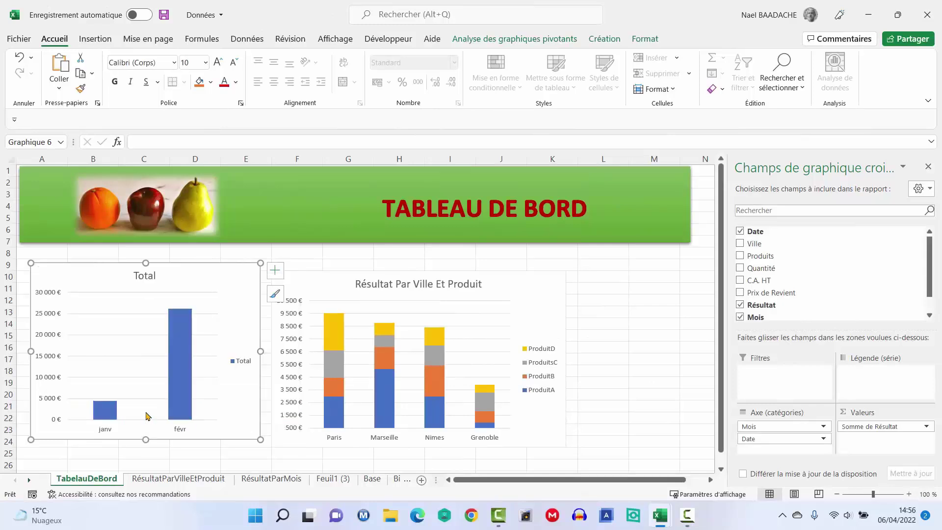
- Retitle the monthly chart 'Résulat ParMois' and delete its Total legend
click(142, 277)
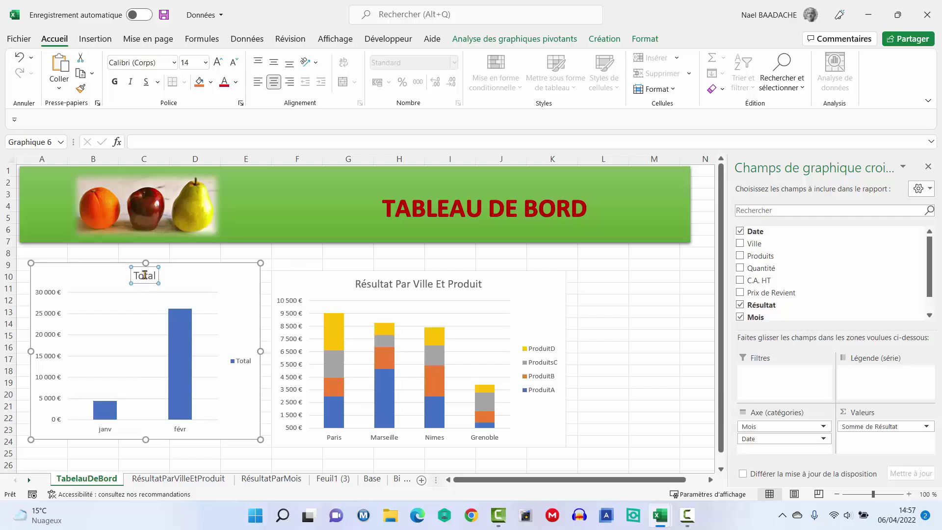
drag(133, 276, 167, 275)
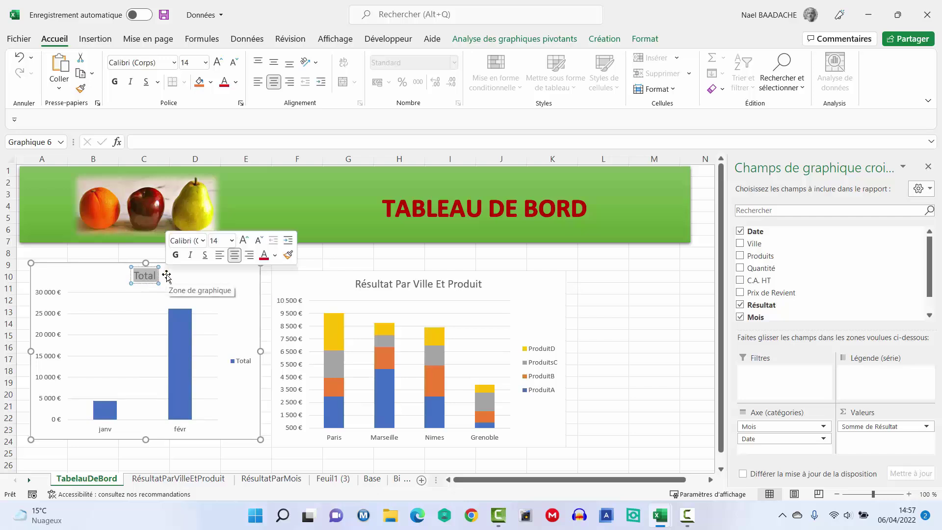
text(Résu)
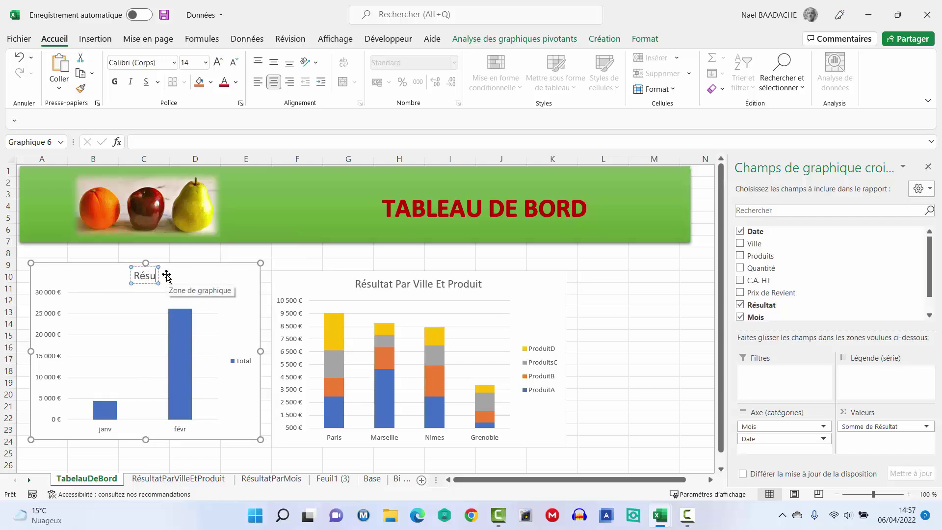
text(lat ParM)
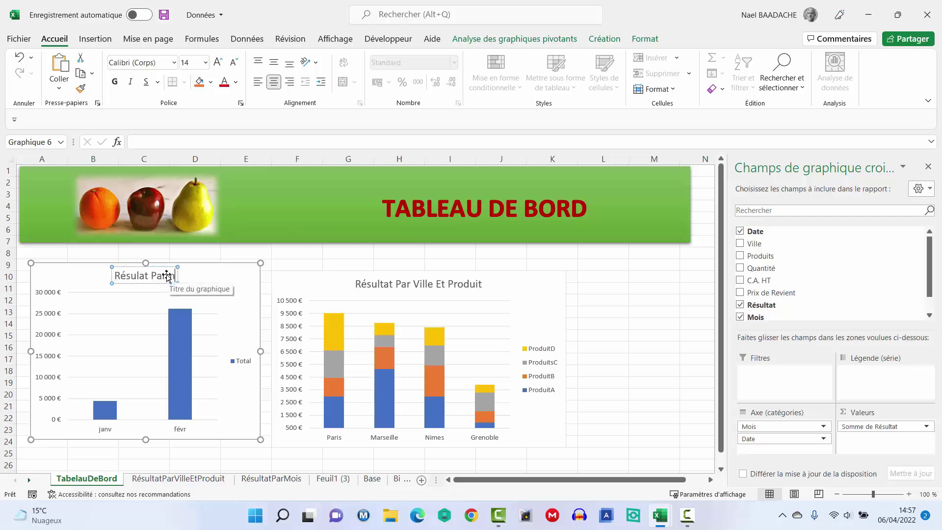
text(ois)
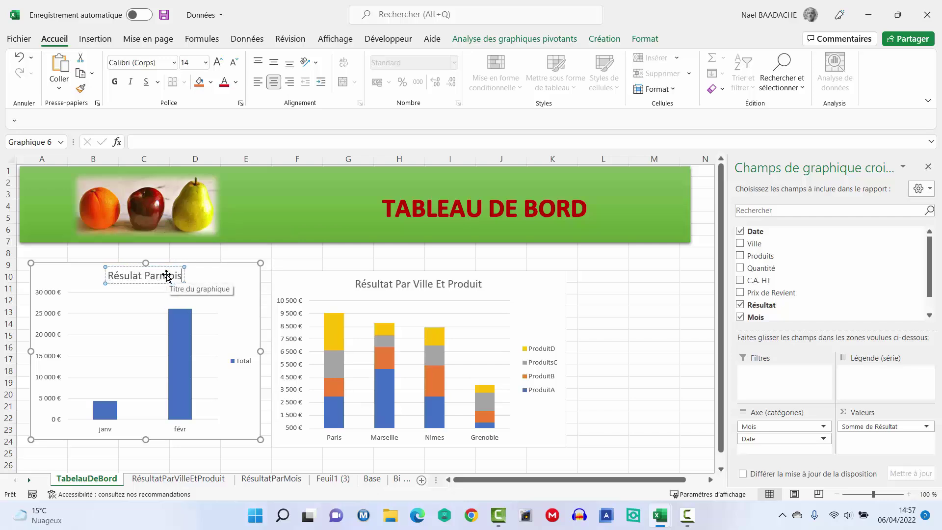
click(240, 364)
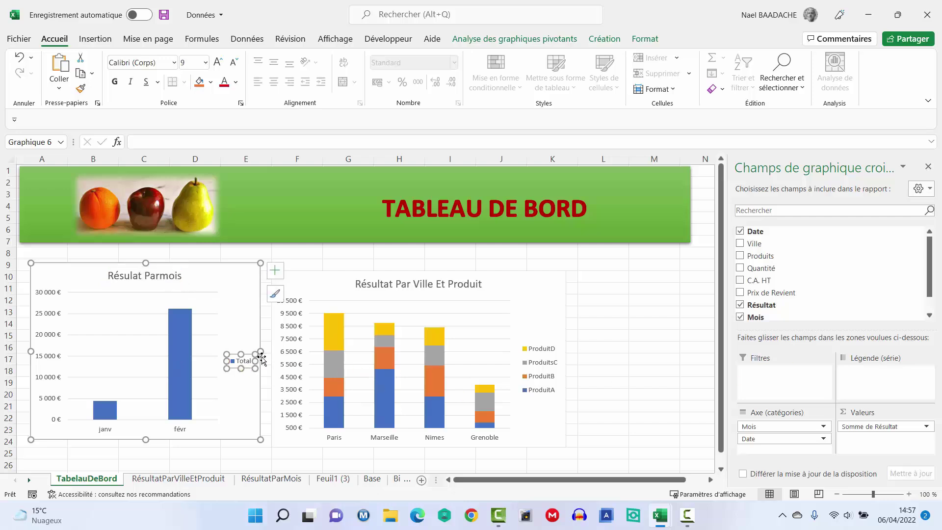
key(Delete)
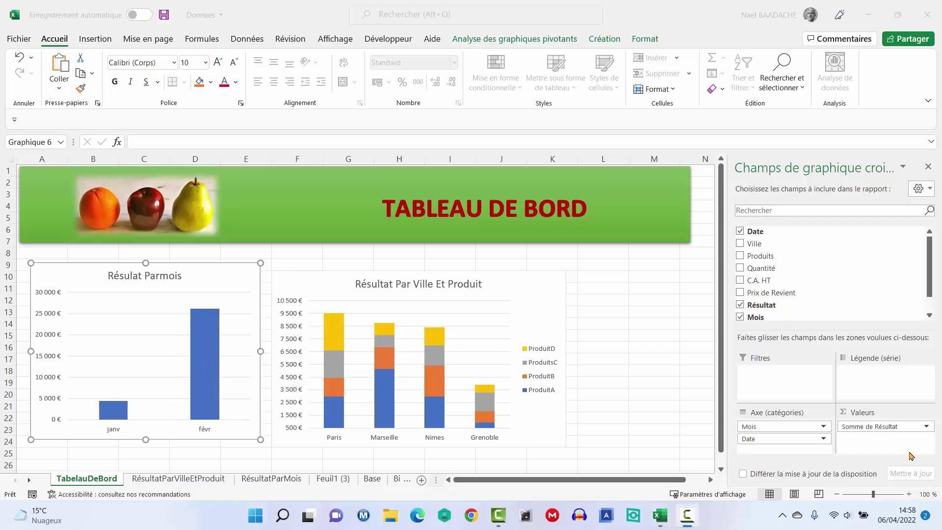
- Rename the Feuil1 (3) sheet to QuantitéVendueParMois
click(332, 483)
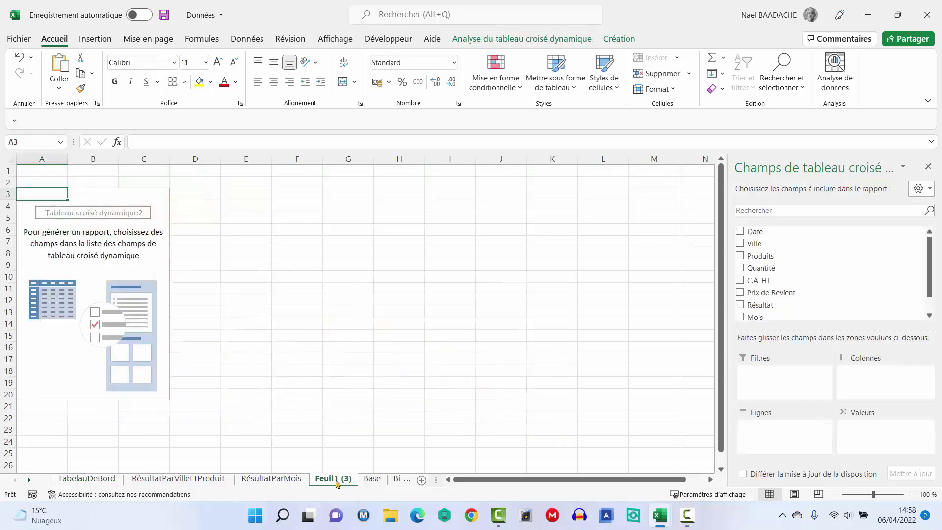
click(74, 275)
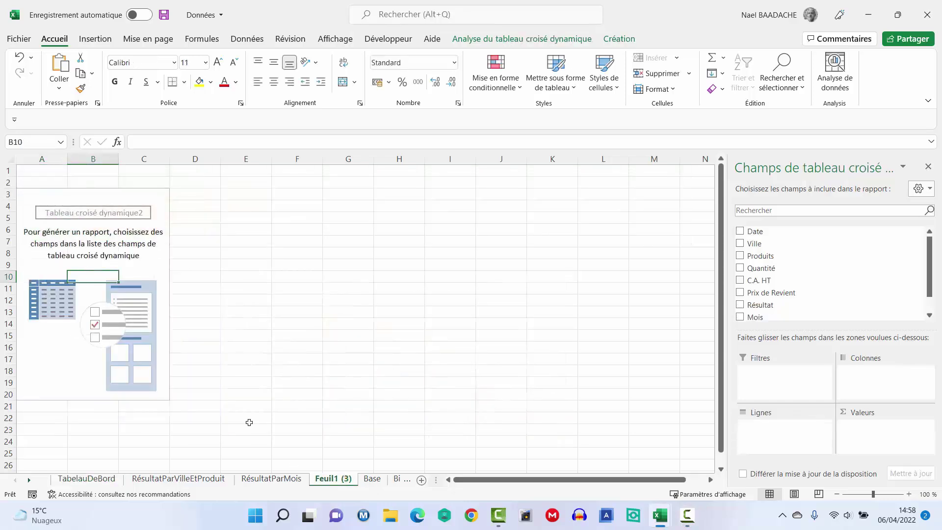
double_click(336, 479)
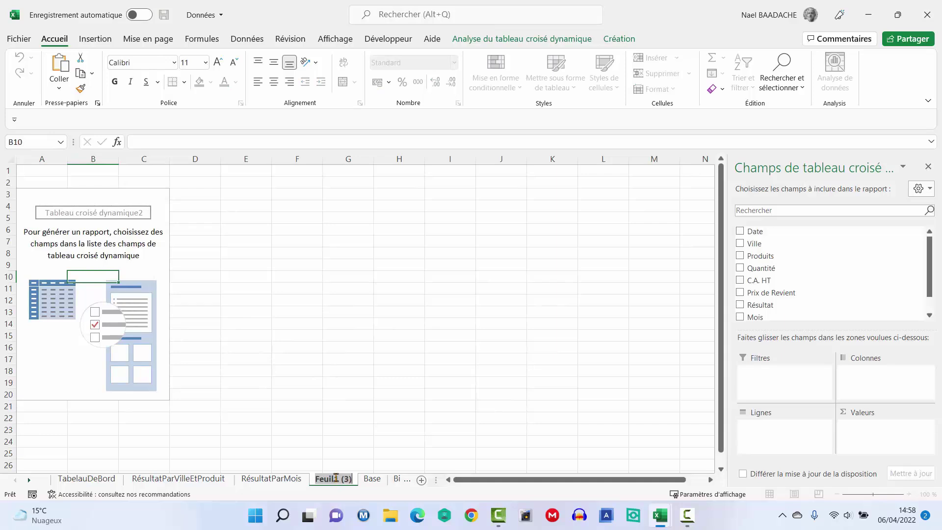
text(Q)
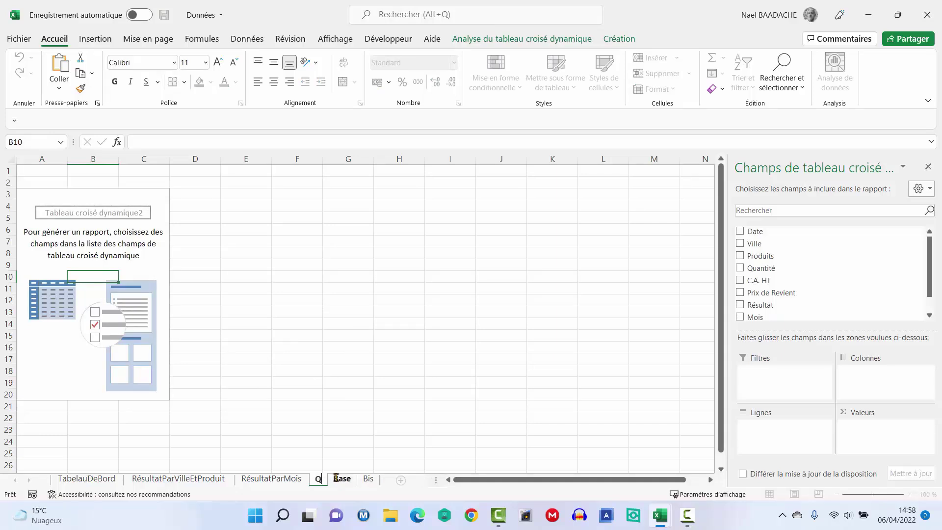
text(uantitéV)
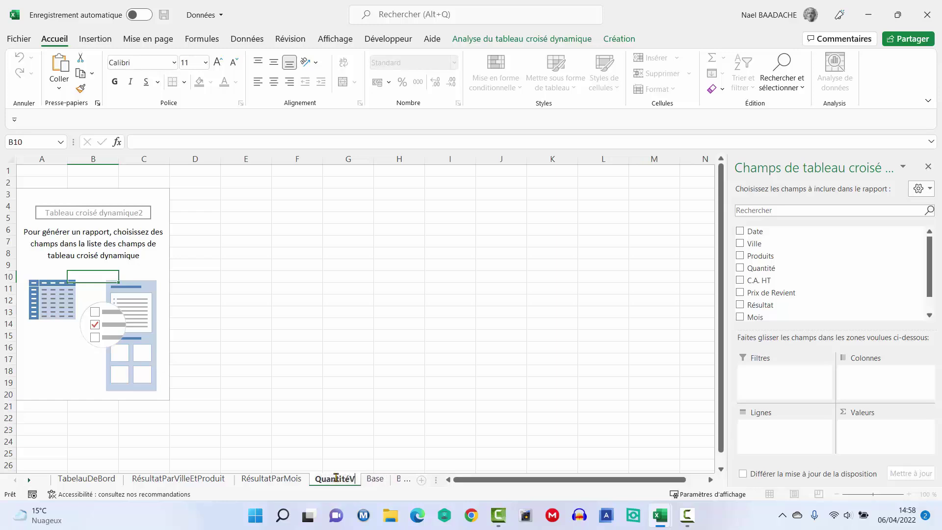
text(endue)
text(Par)
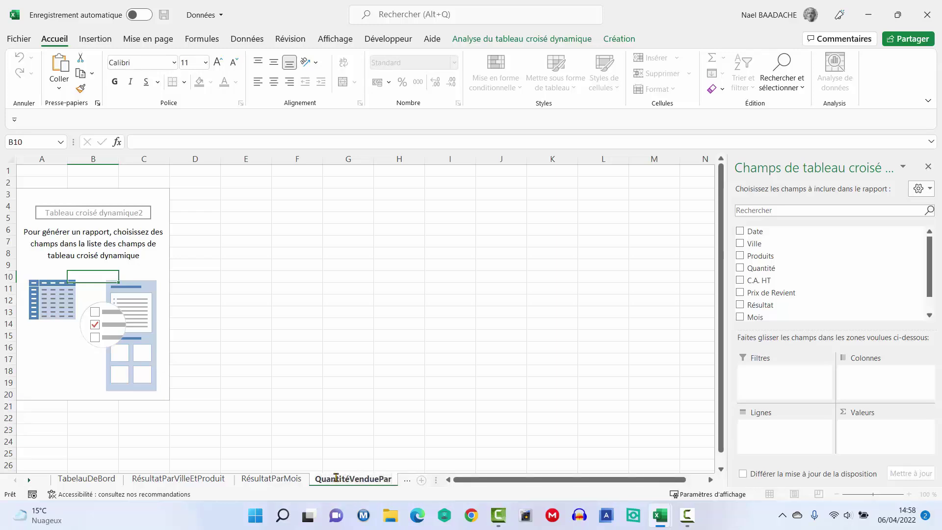
text(Mois)
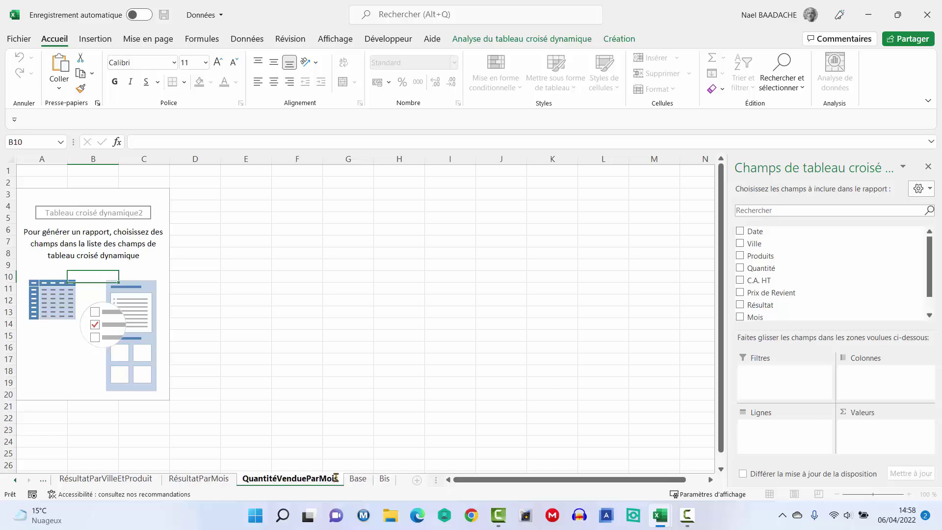
key(Return)
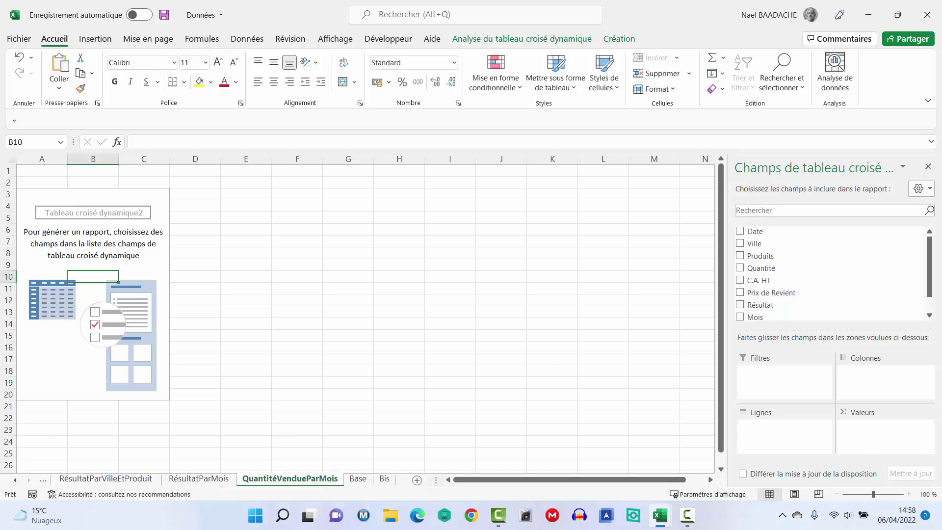
- Build the QuantitéVendueParMois pivot with Date in rows and Somme de Quantité in values (janv 217, févr 1184)
click(753, 233)
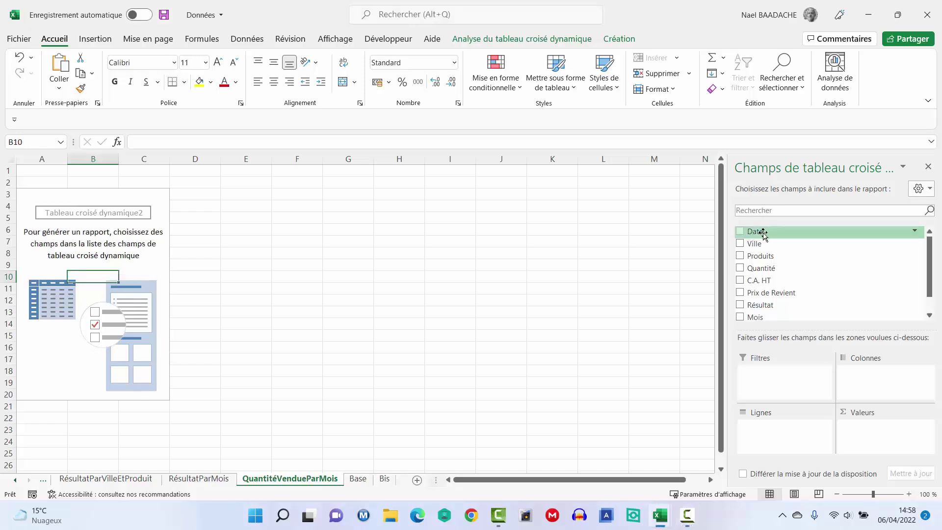
drag(763, 234, 768, 449)
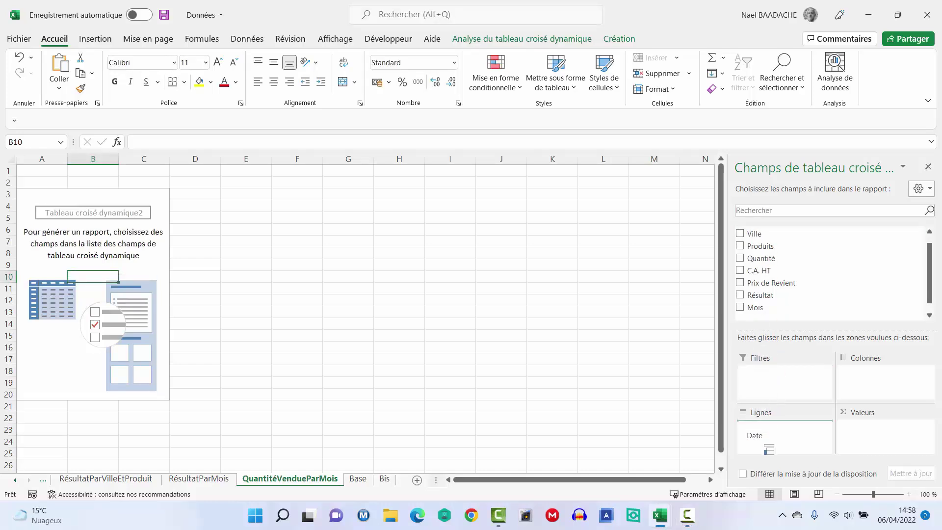
click(760, 263)
drag(760, 263, 864, 439)
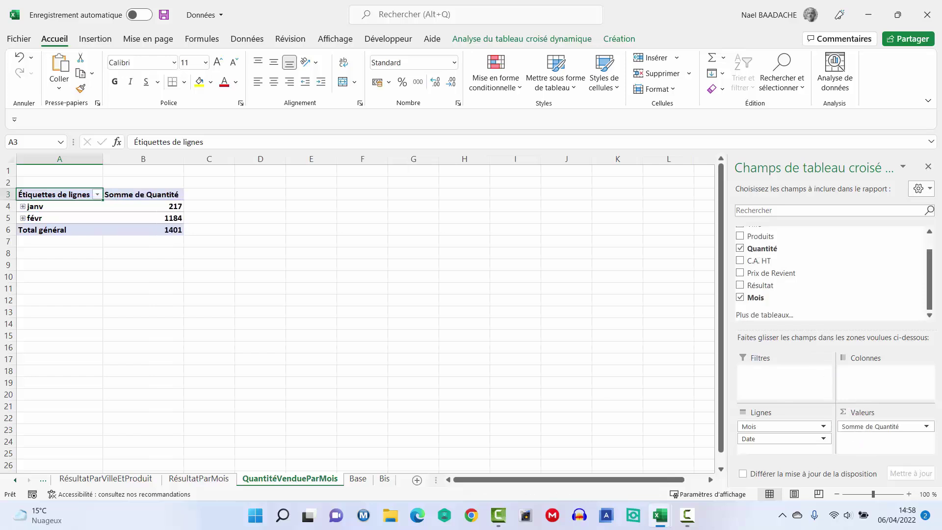
click(88, 206)
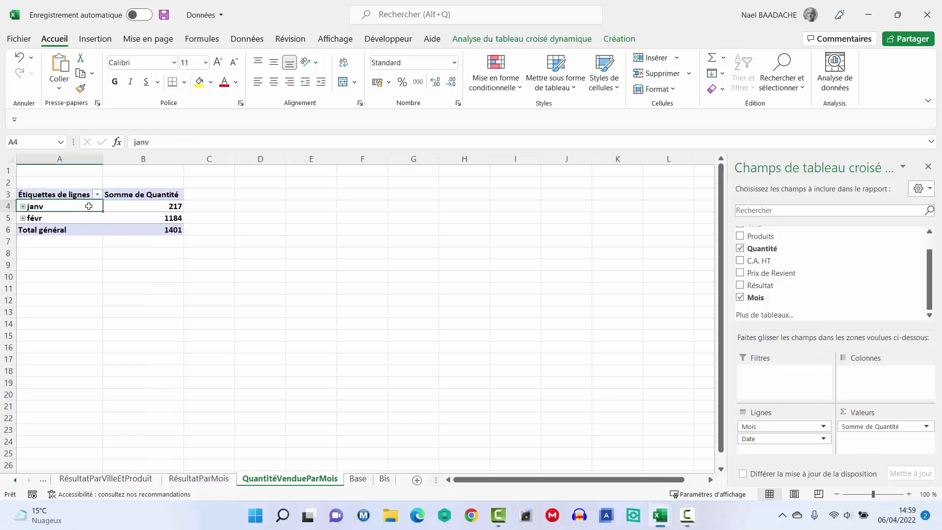
click(143, 207)
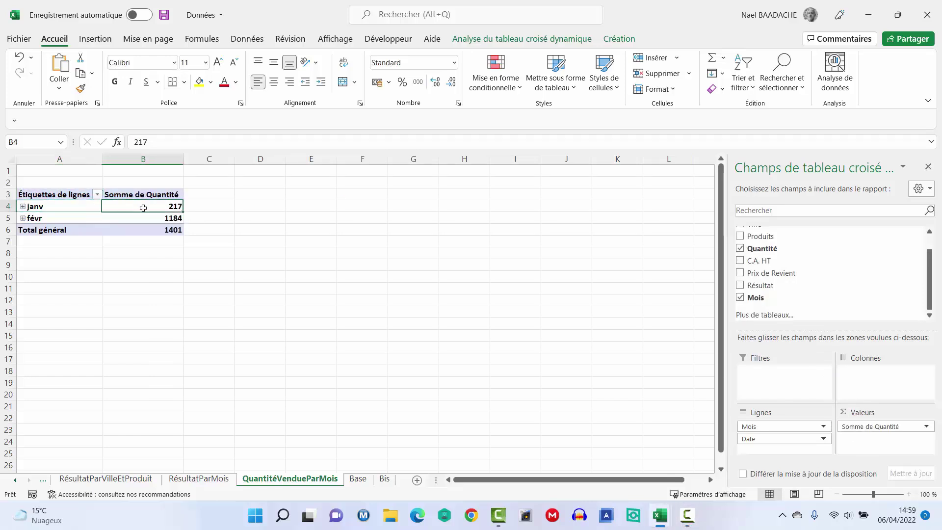
click(528, 40)
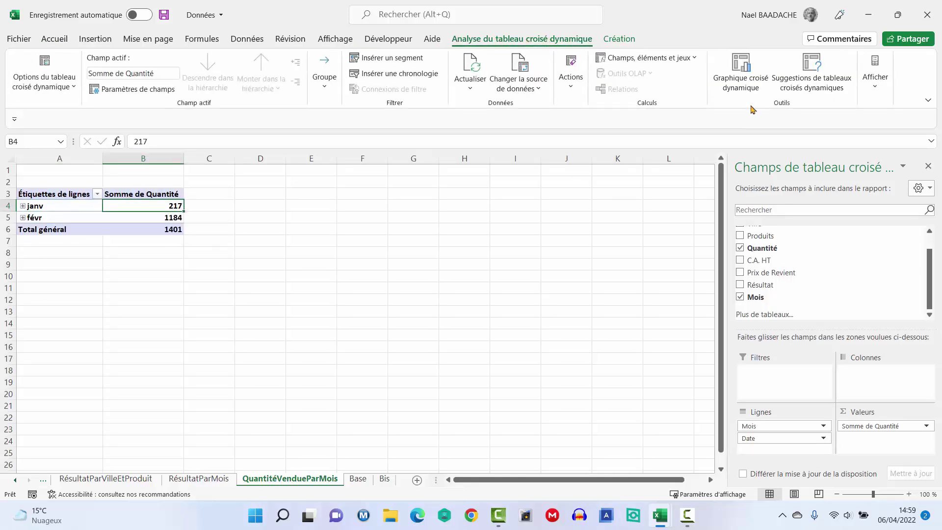
- Insert a clustered column pivot chart of monthly quantity, then return to the TabelauDeBord sheet
click(742, 70)
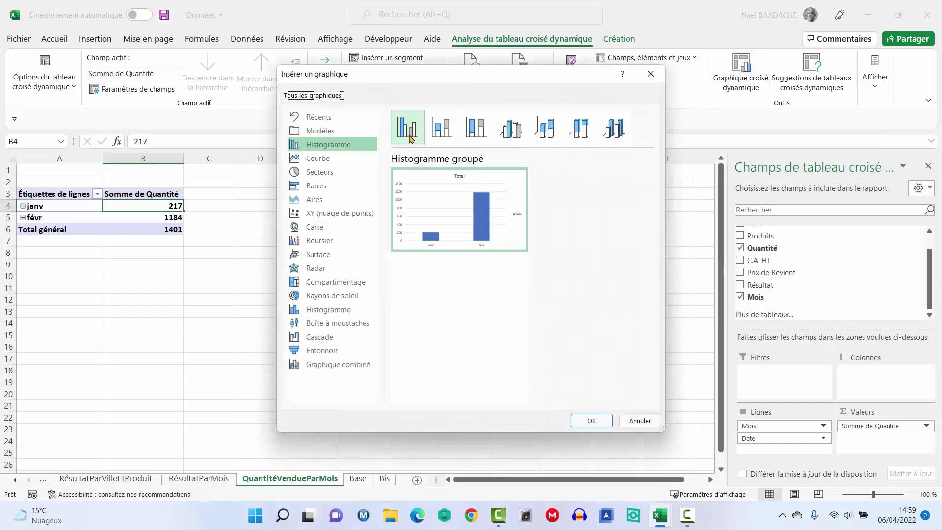
click(409, 132)
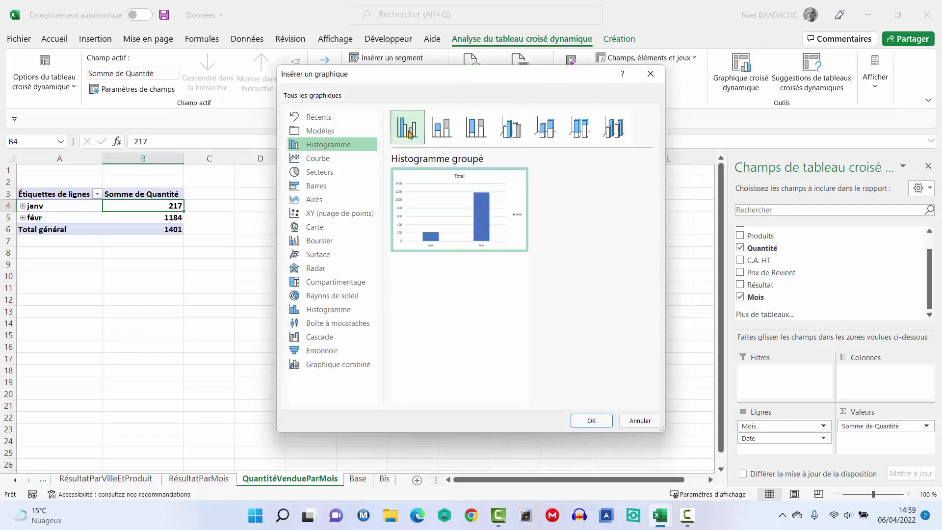
click(592, 421)
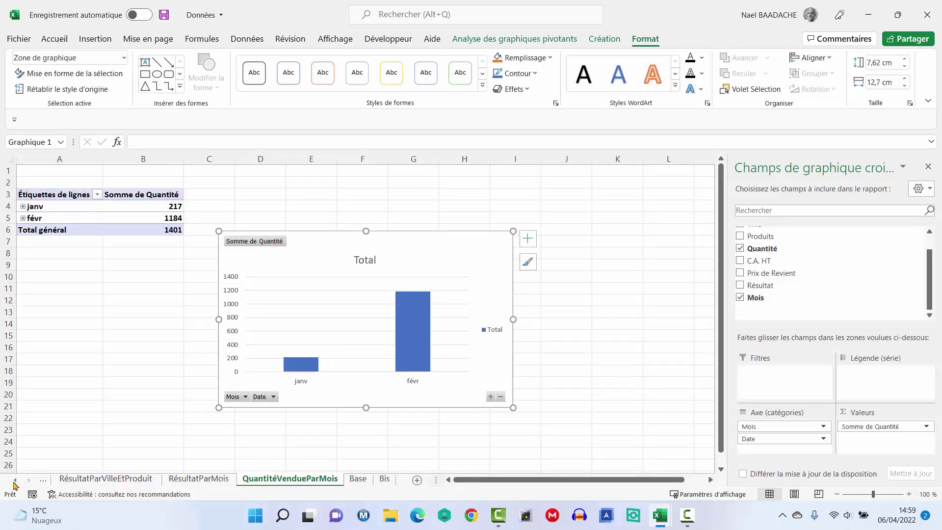
click(15, 481)
click(86, 479)
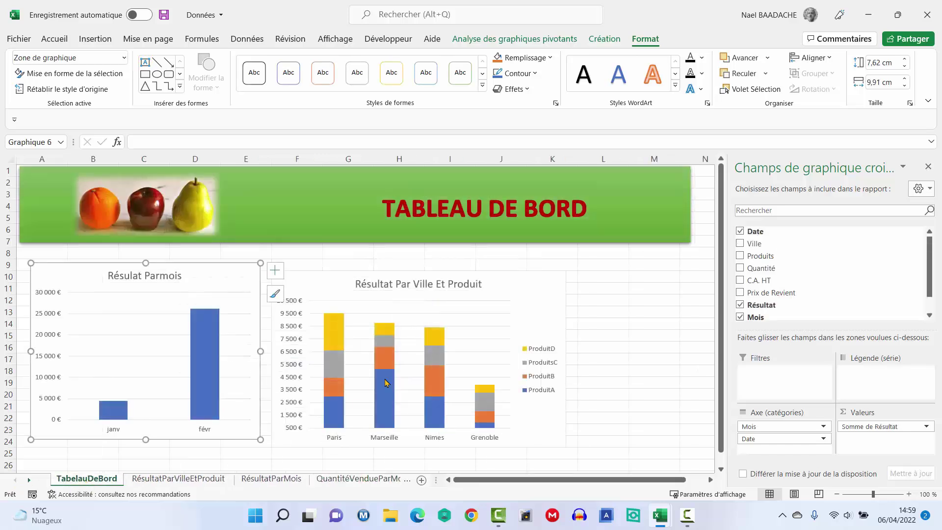
- Paste the Somme de Quantité chart at M12, narrow it, and place it under Résulat Parmois
click(645, 299)
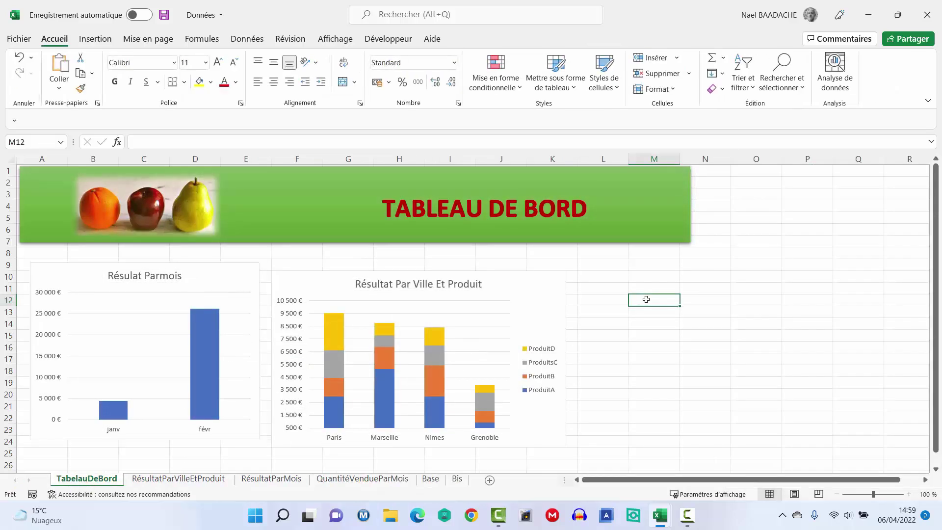
key(ctrl+v)
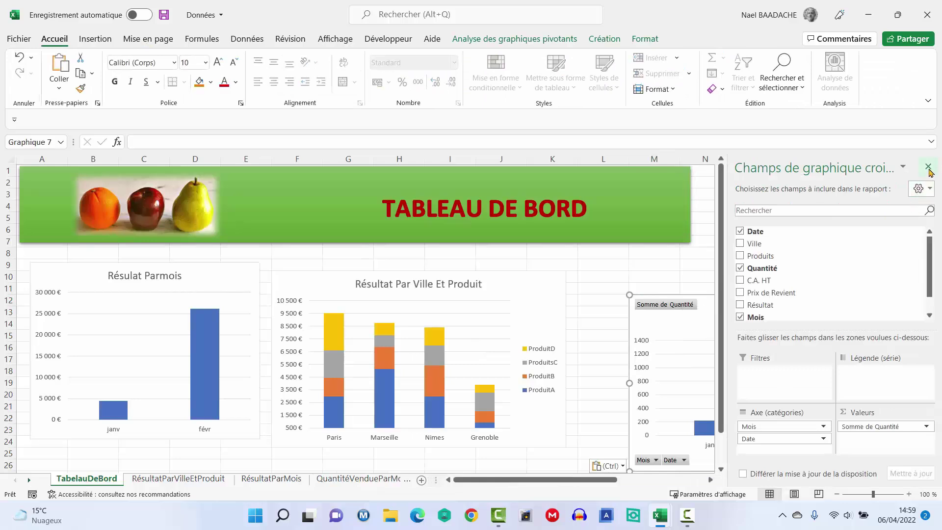
click(928, 168)
drag(837, 296, 327, 355)
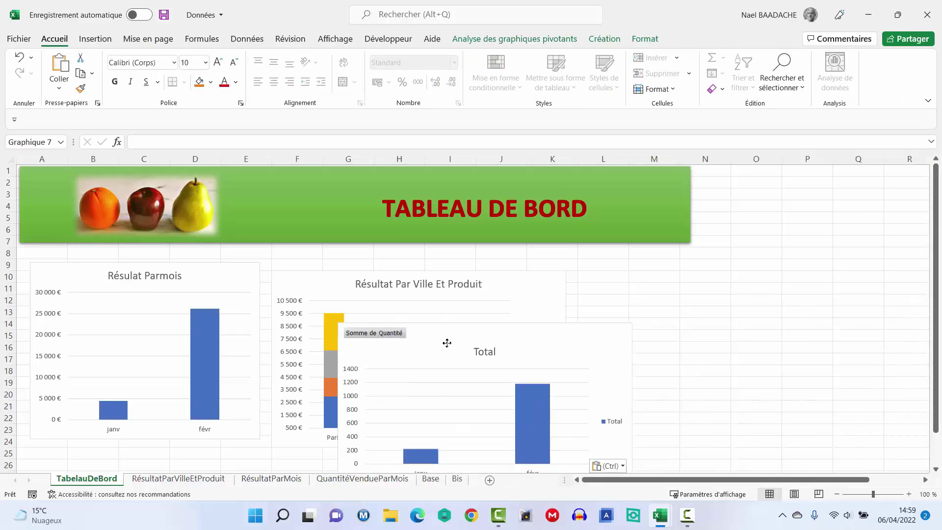
scroll(327, 355, down, 3)
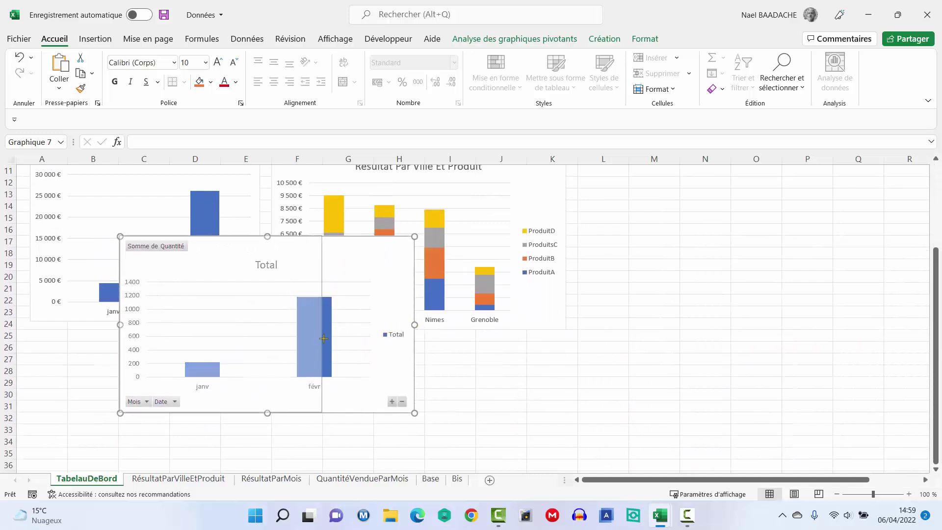
drag(370, 328, 322, 328)
drag(300, 413, 234, 484)
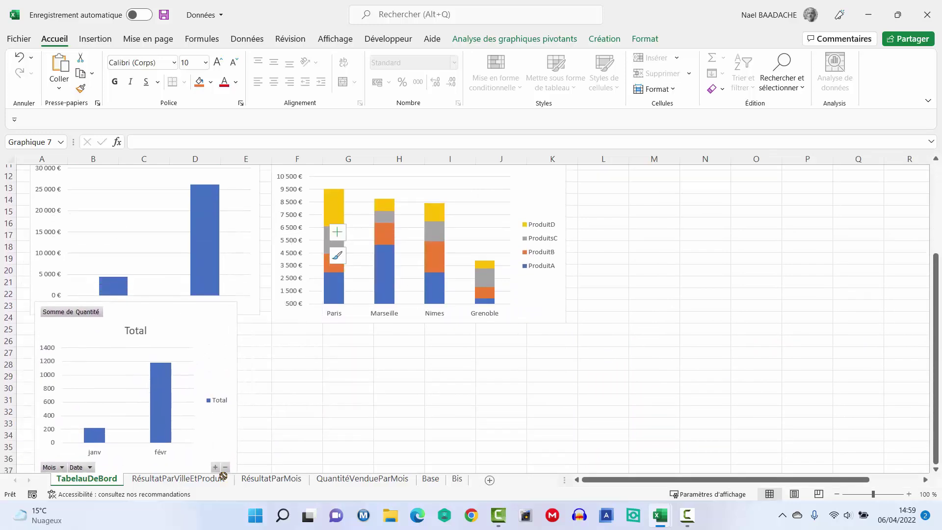
drag(234, 484, 301, 432)
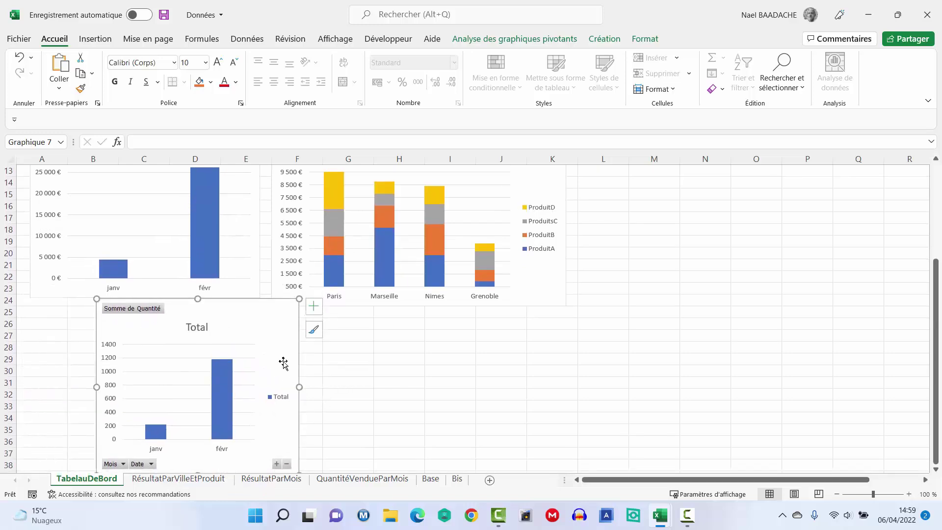
drag(265, 302, 262, 328)
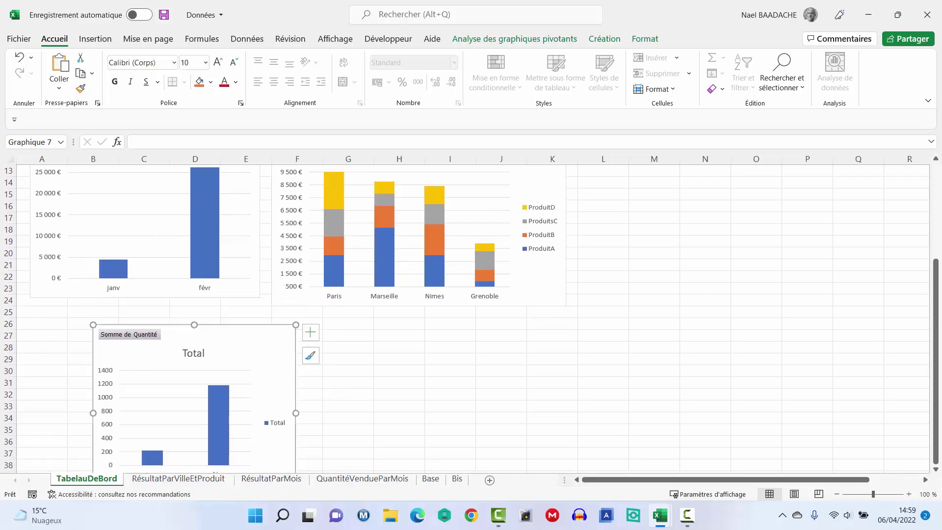
key(F10)
- Stretch the Résultat Par Ville Et Produit chart taller and nudge both top charts slightly up
click(483, 311)
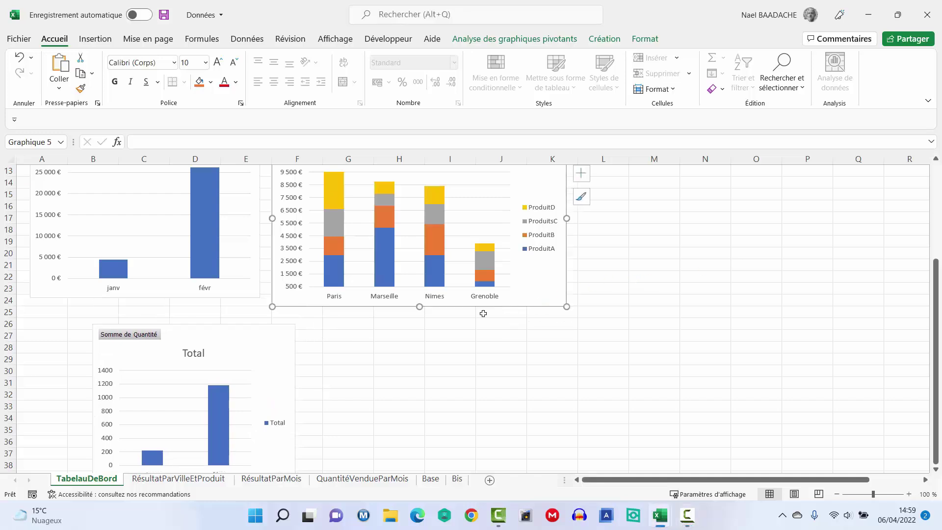
drag(419, 309, 422, 382)
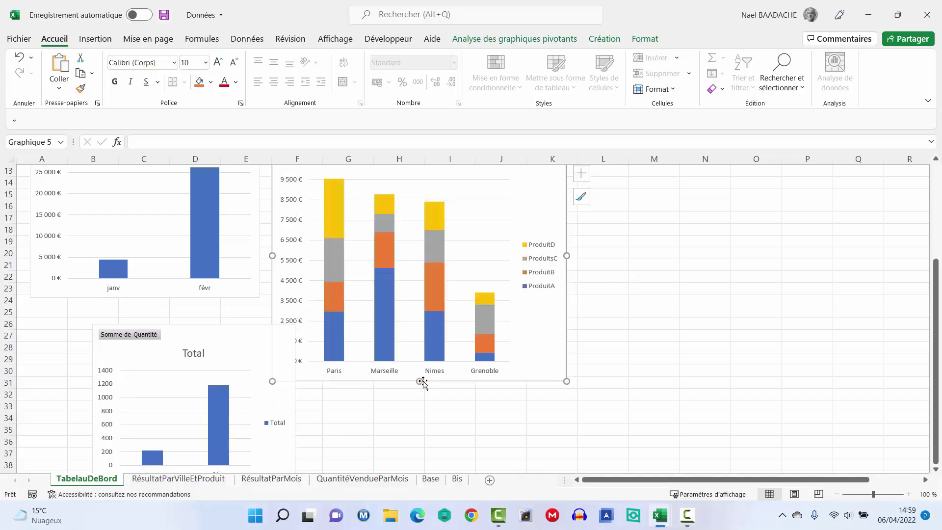
scroll(456, 367, up, 4)
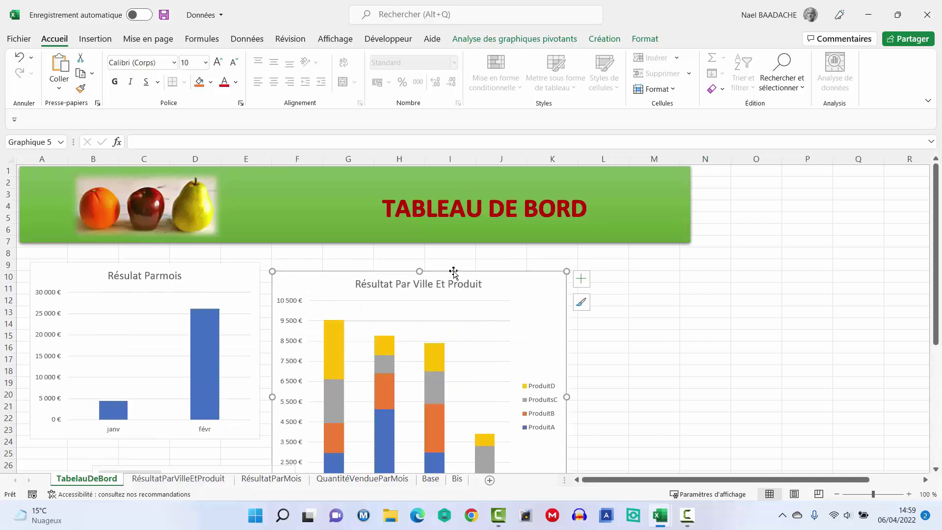
drag(453, 270, 452, 250)
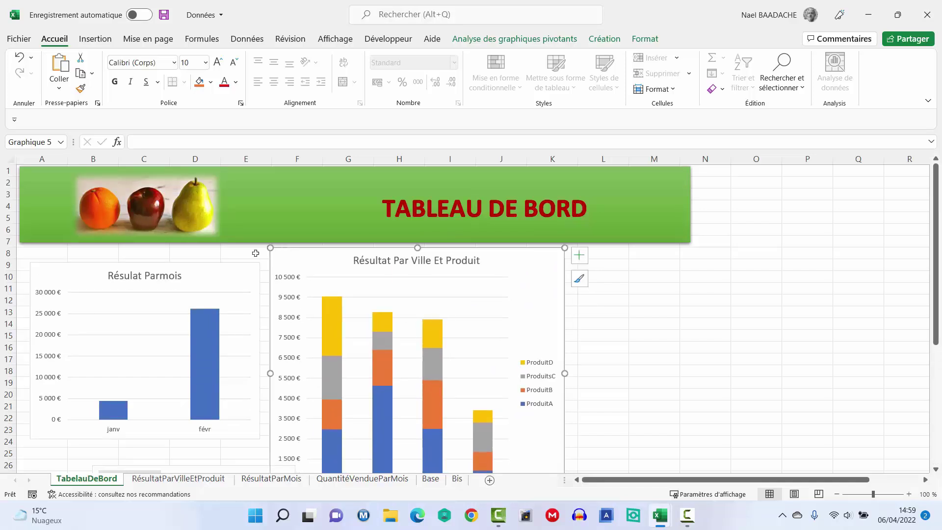
drag(227, 266, 231, 250)
scroll(233, 269, down, 3)
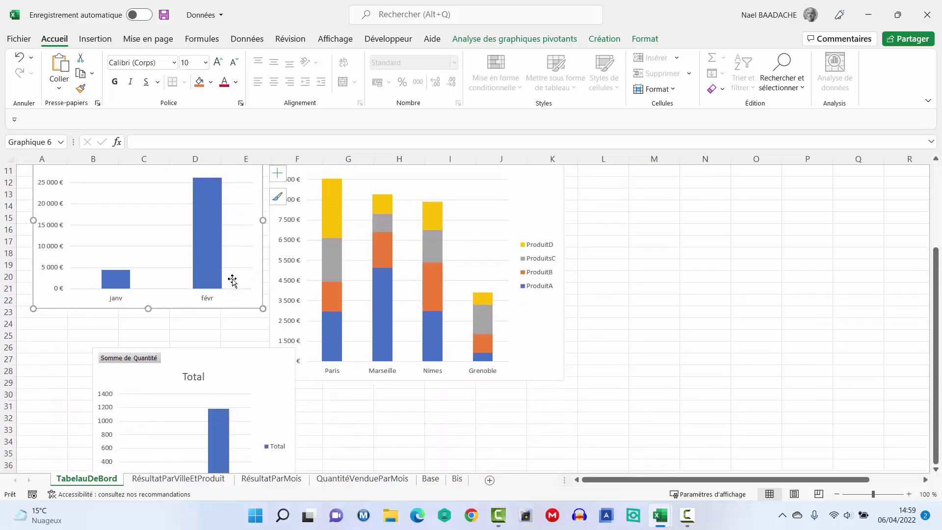
- Shorten the Résulat Parmois chart and move the Total chart up directly beneath it
drag(148, 309, 158, 247)
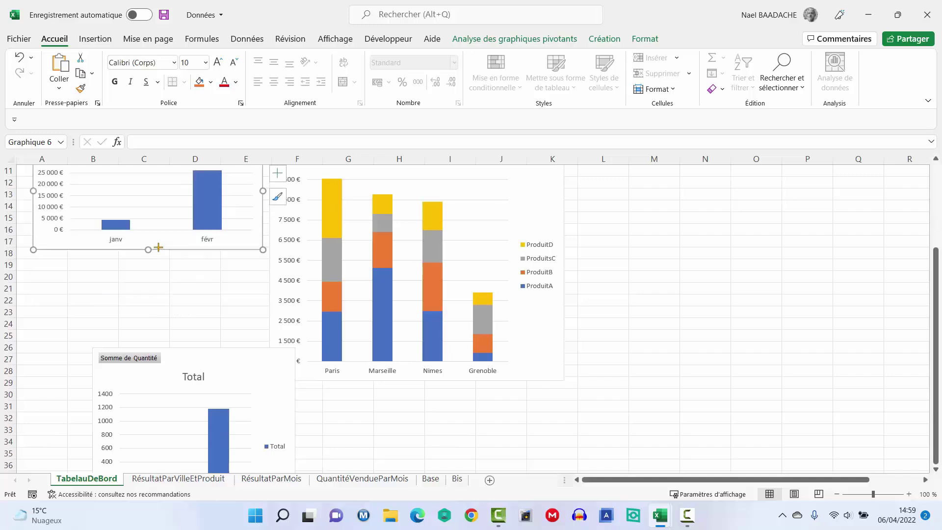
scroll(163, 257, up, 4)
scroll(188, 420, down, 2)
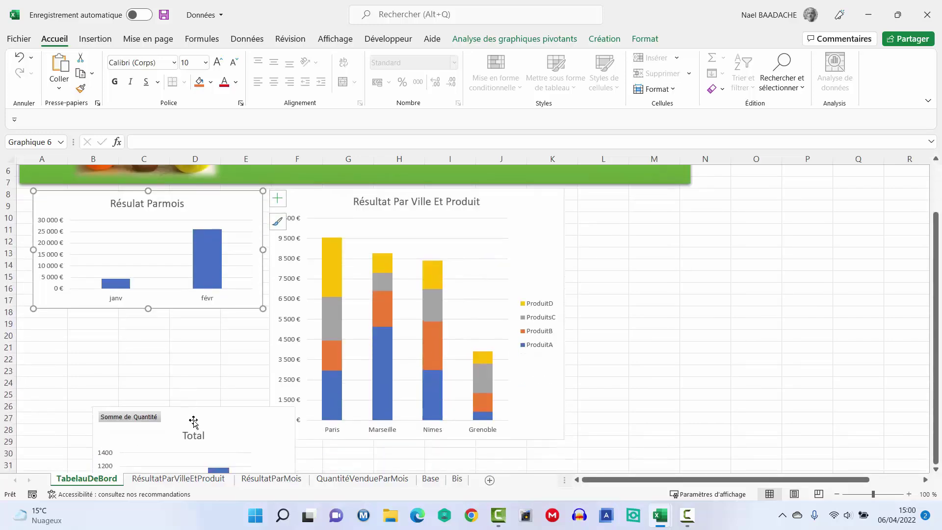
drag(209, 410, 150, 313)
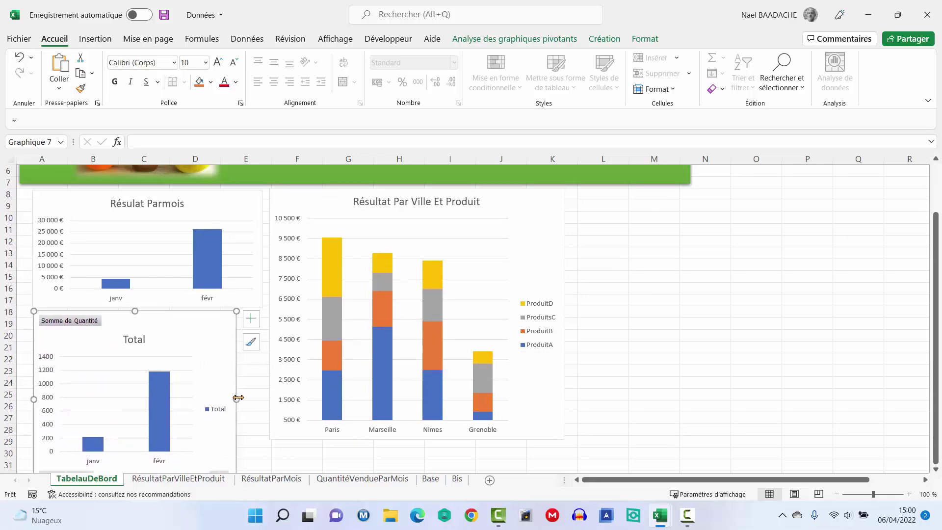
drag(238, 398, 253, 397)
scroll(382, 267, up, 2)
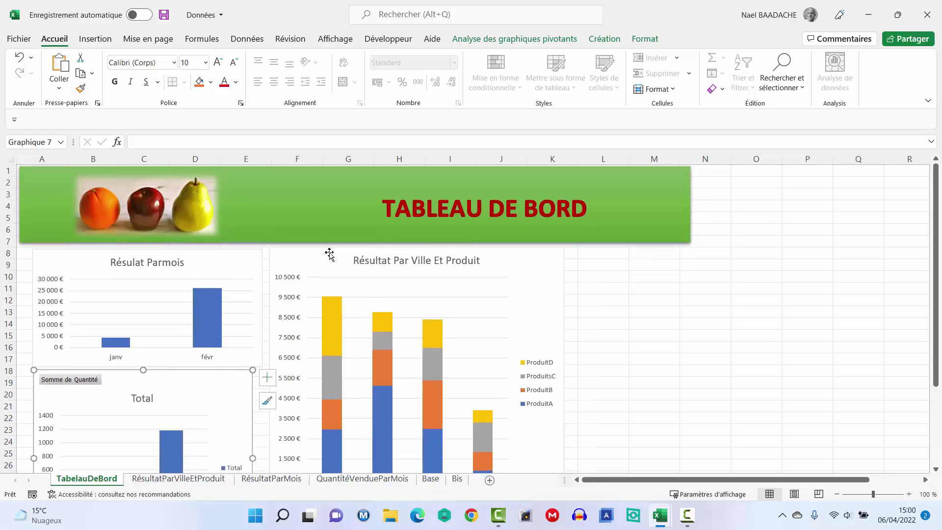
click(345, 250)
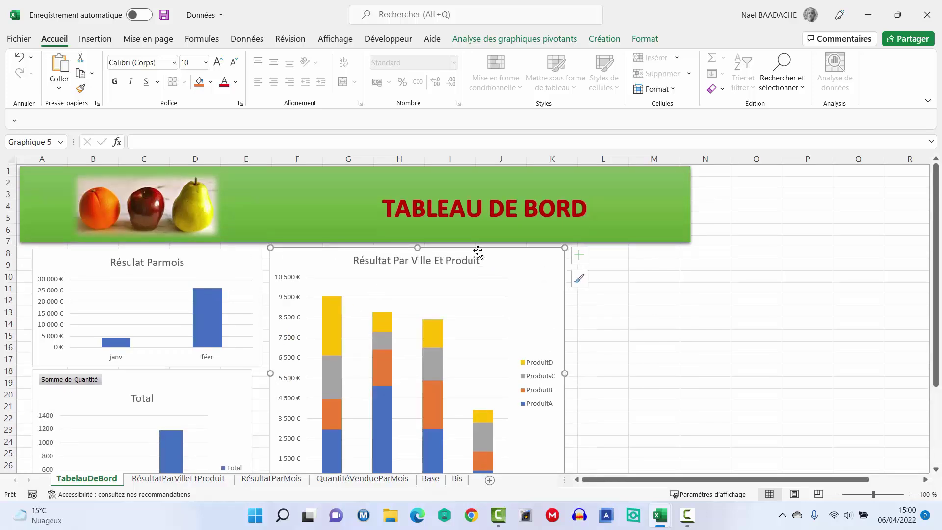
- Top-align Résulat Parmois with the city chart and check its size of 5,08 × 9,91 cm
ctrl+click(223, 254)
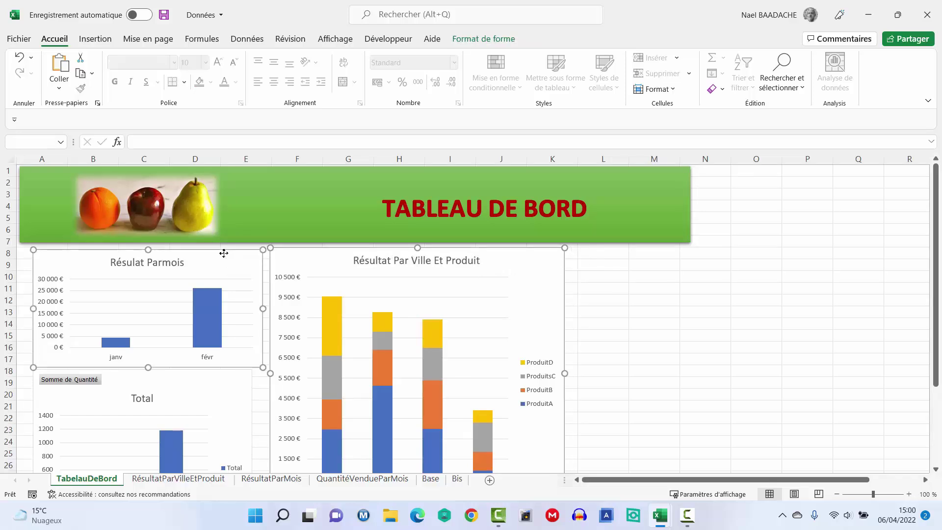
click(483, 39)
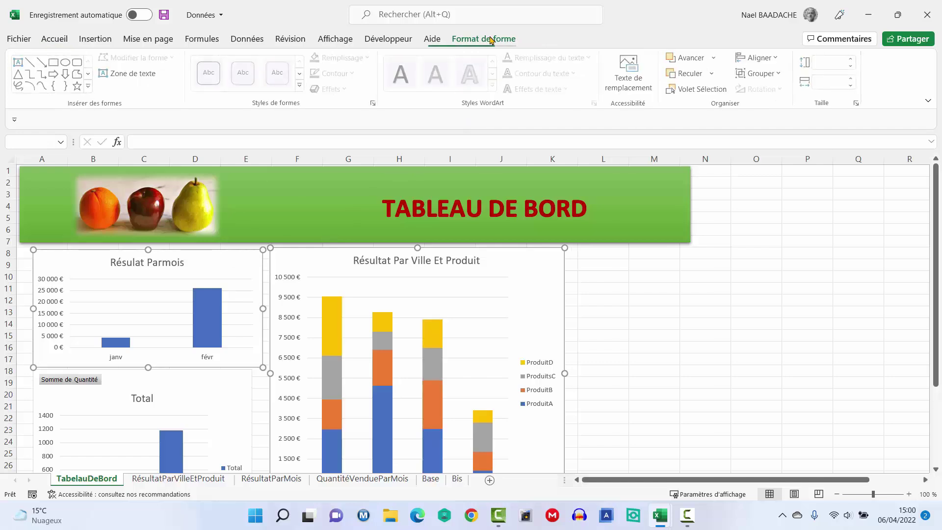
click(779, 63)
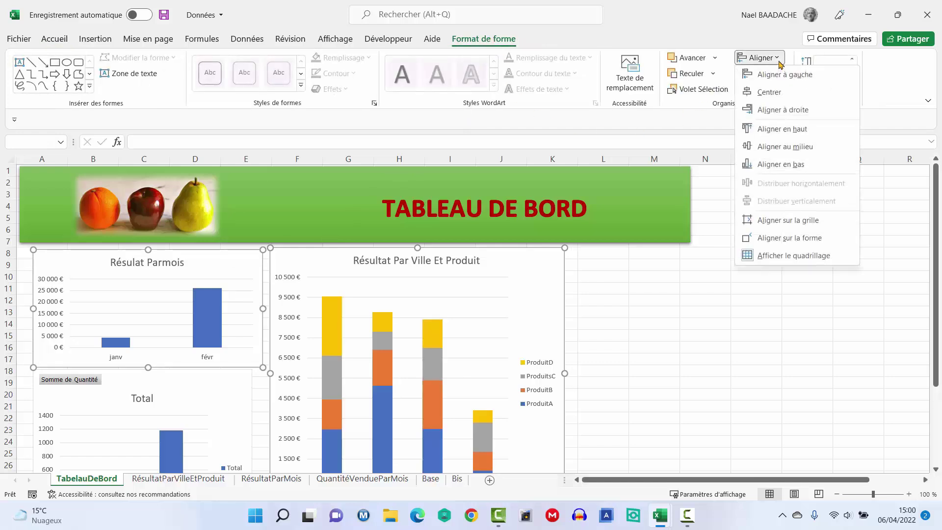
click(777, 129)
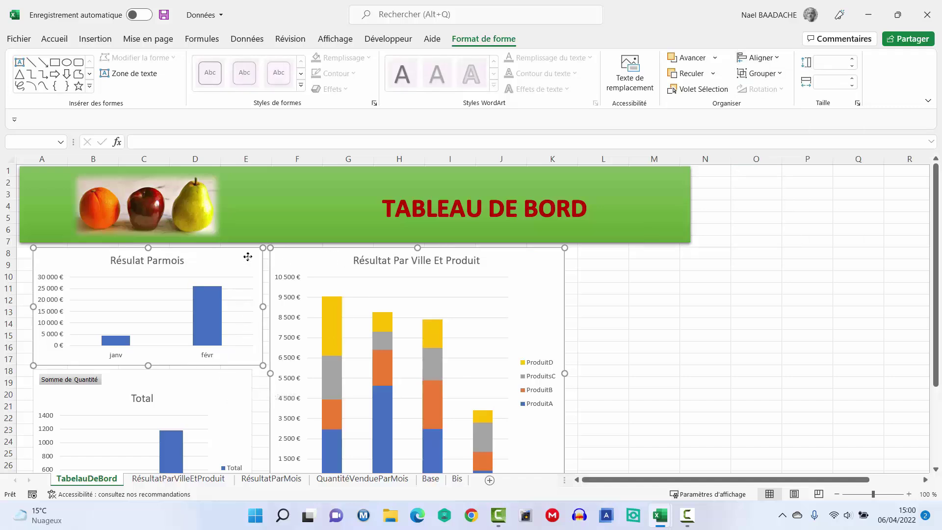
click(621, 312)
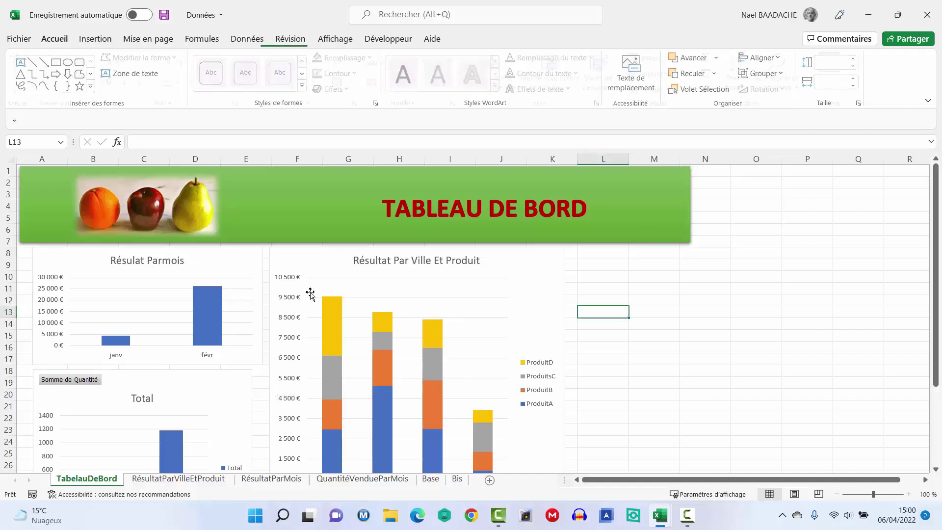
click(225, 252)
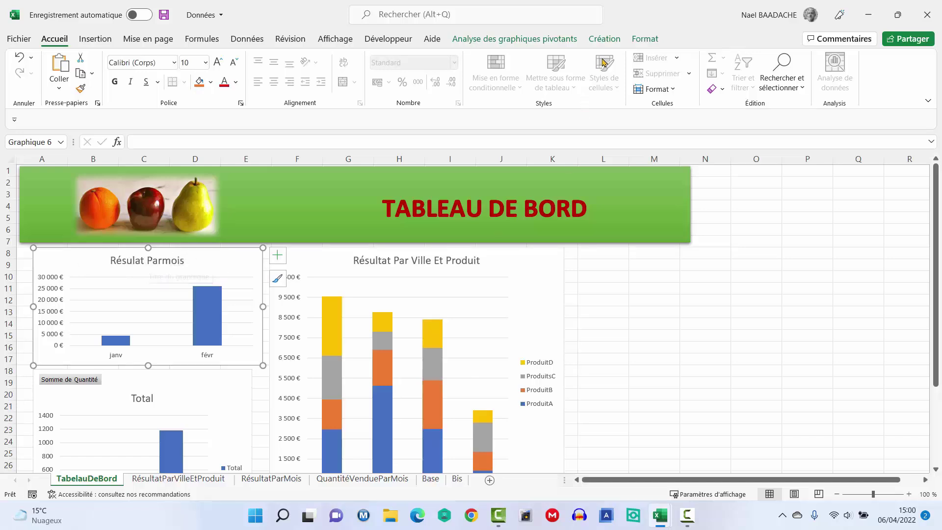
click(646, 39)
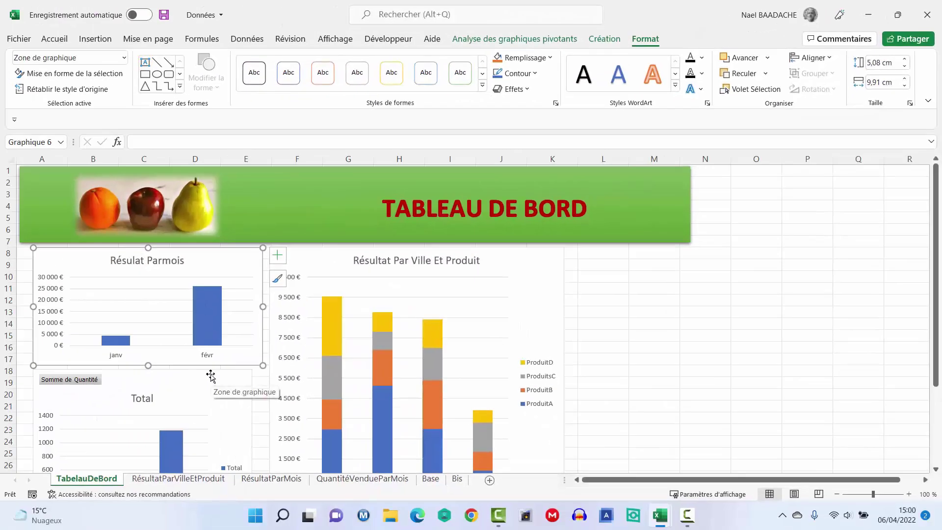
- Resize the Total chart to 9,91 cm wide and 5,88 cm high, then select it alongside Résulat Parmois
click(210, 375)
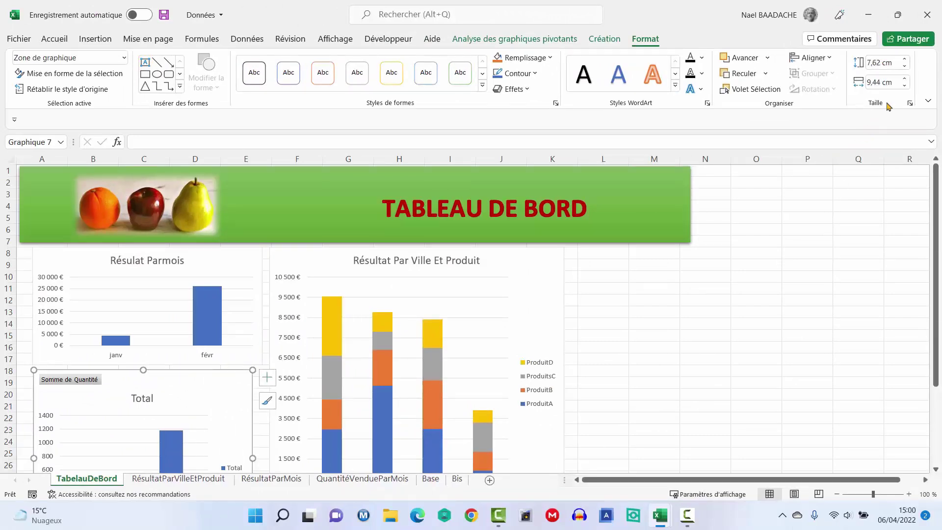
click(887, 81)
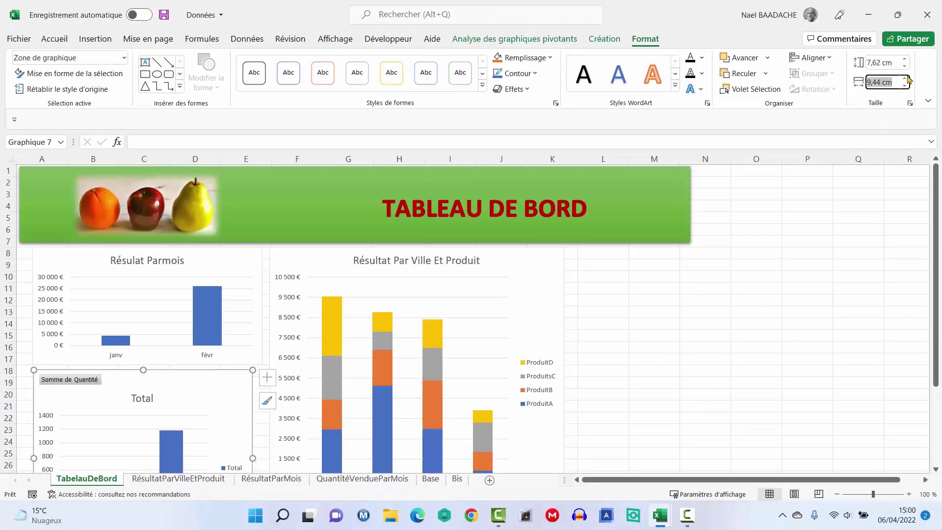
text(9,91)
key(Return)
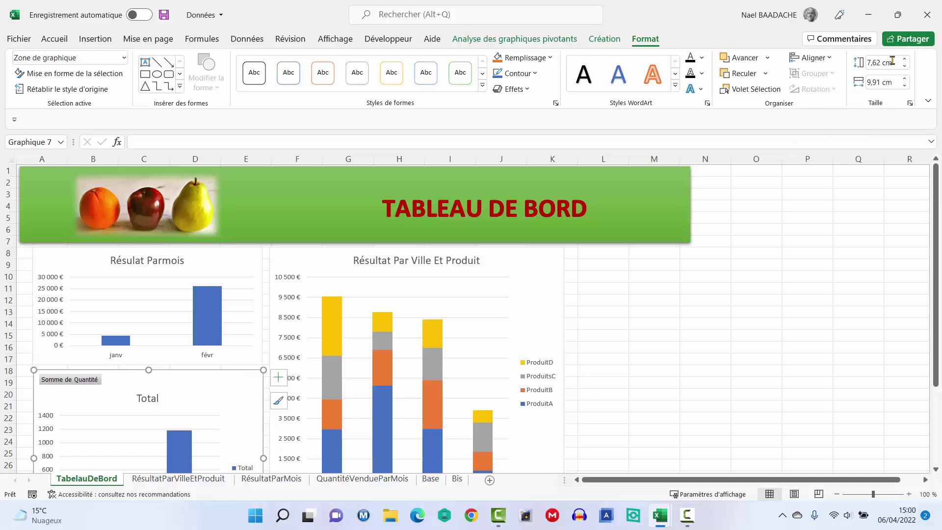
click(892, 62)
text(5,88)
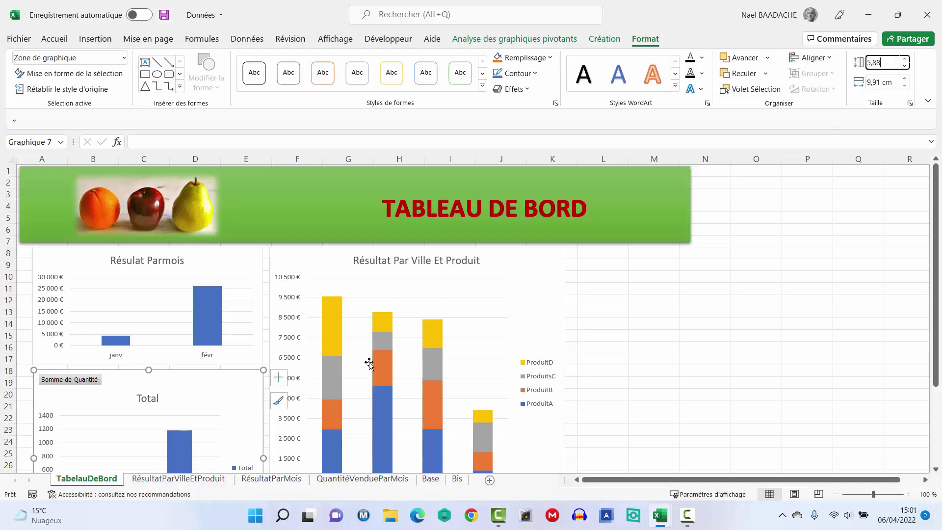
click(706, 335)
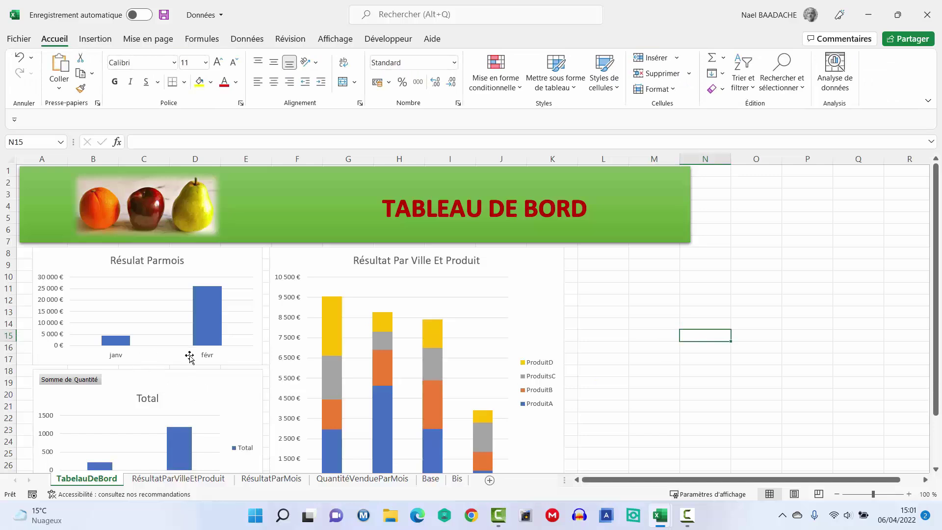
click(239, 250)
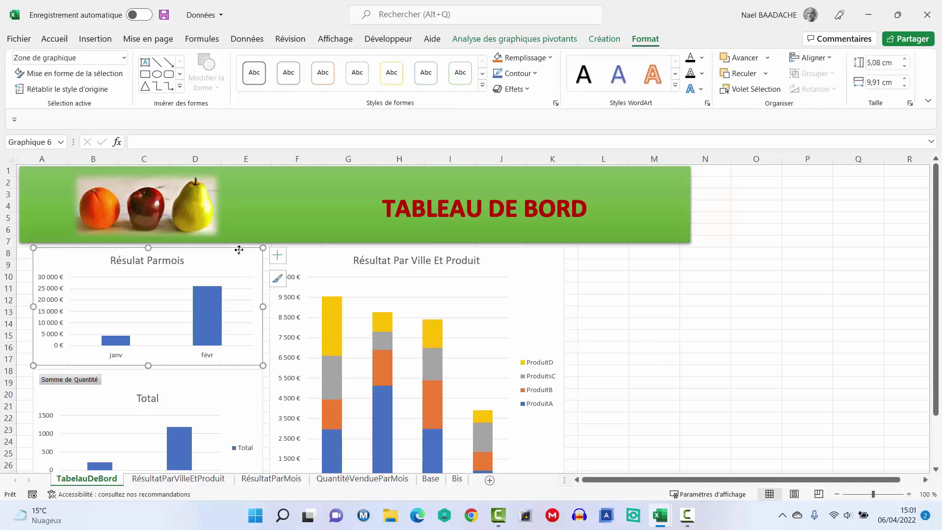
ctrl+click(219, 374)
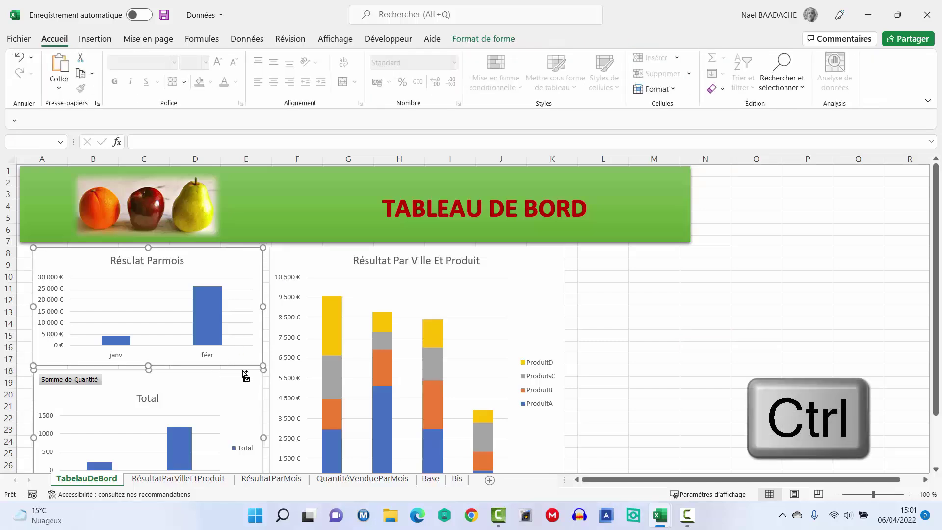
- Left-align the Résulat Parmois and Total charts, shift them left, and move the city chart closer
click(490, 42)
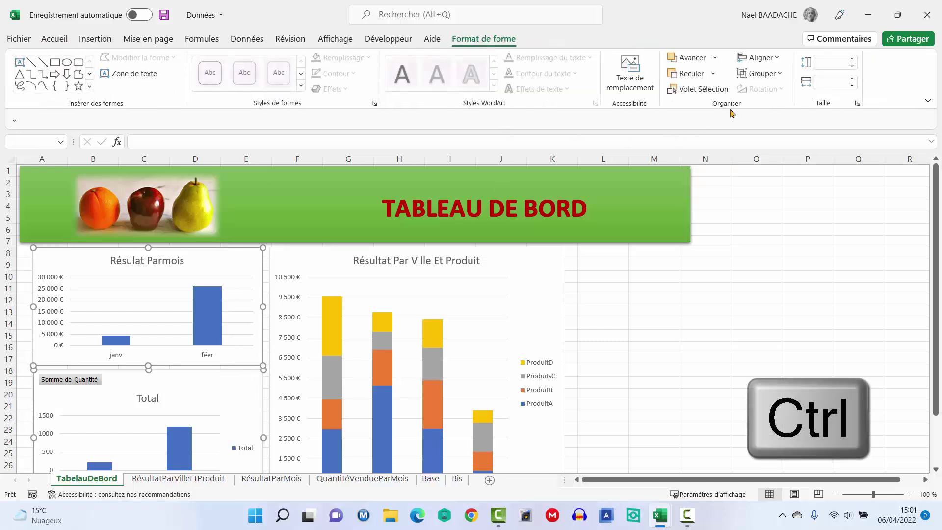
click(764, 57)
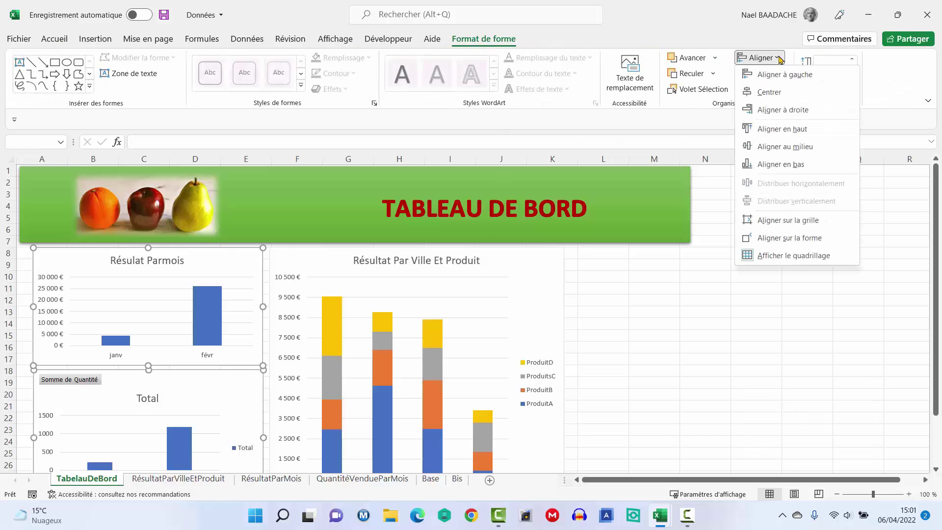
click(775, 75)
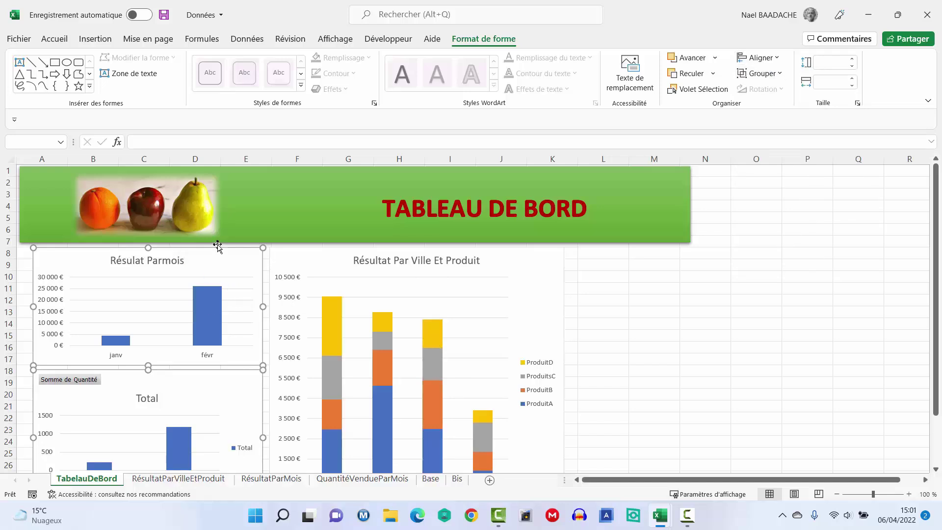
drag(222, 249, 211, 246)
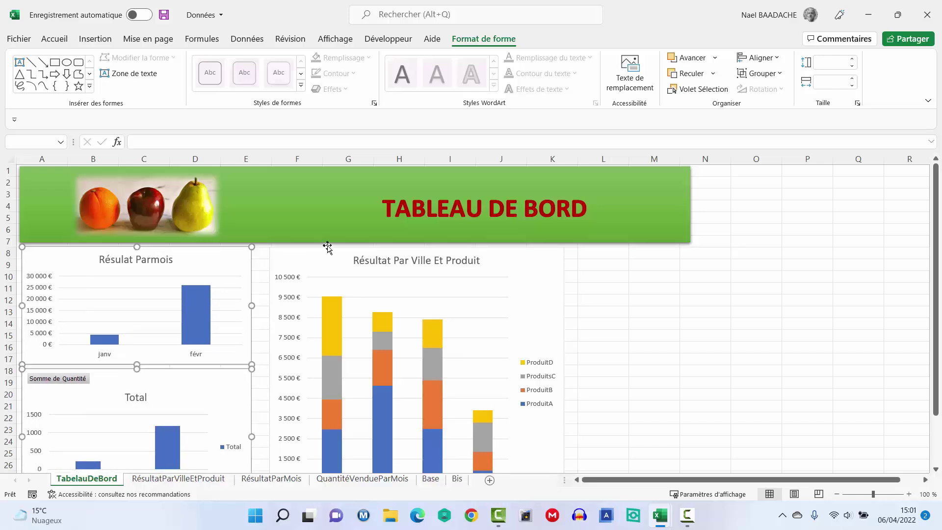
drag(325, 247, 315, 246)
click(616, 276)
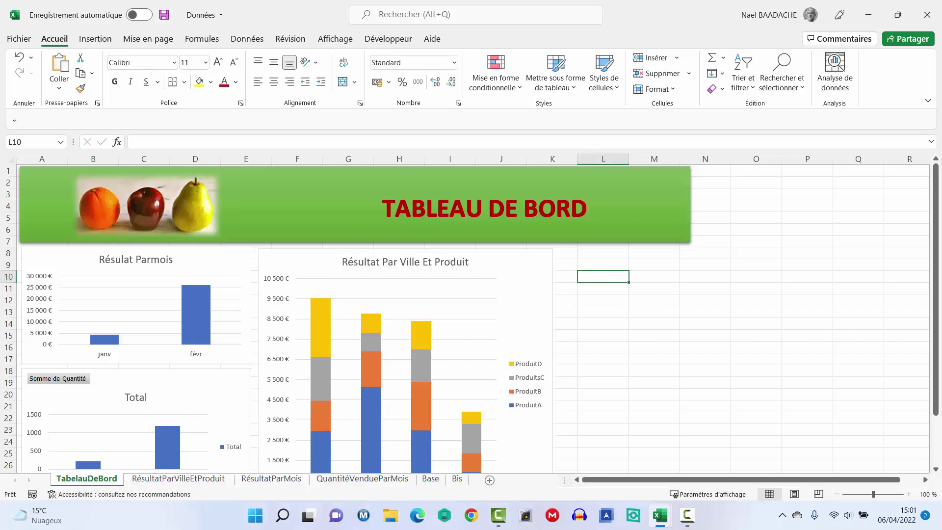
key(ctrl+z)
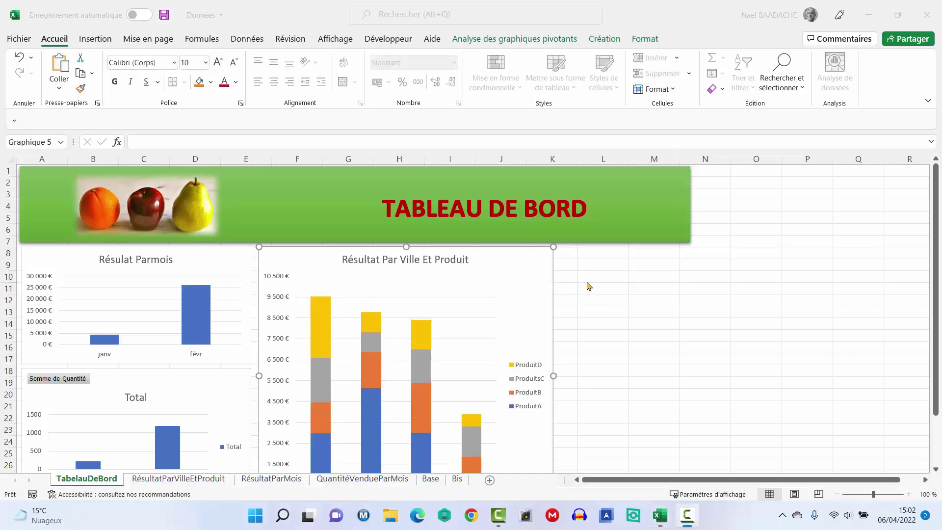
click(624, 354)
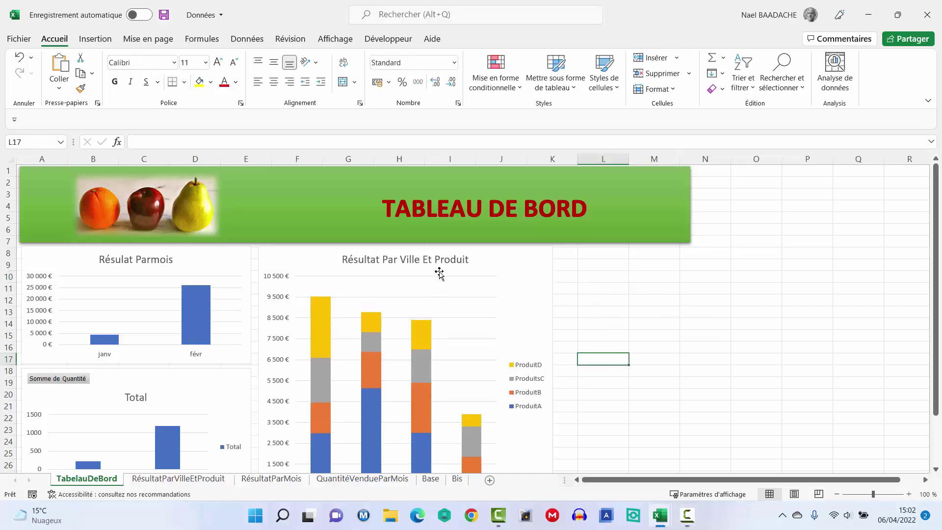
click(483, 252)
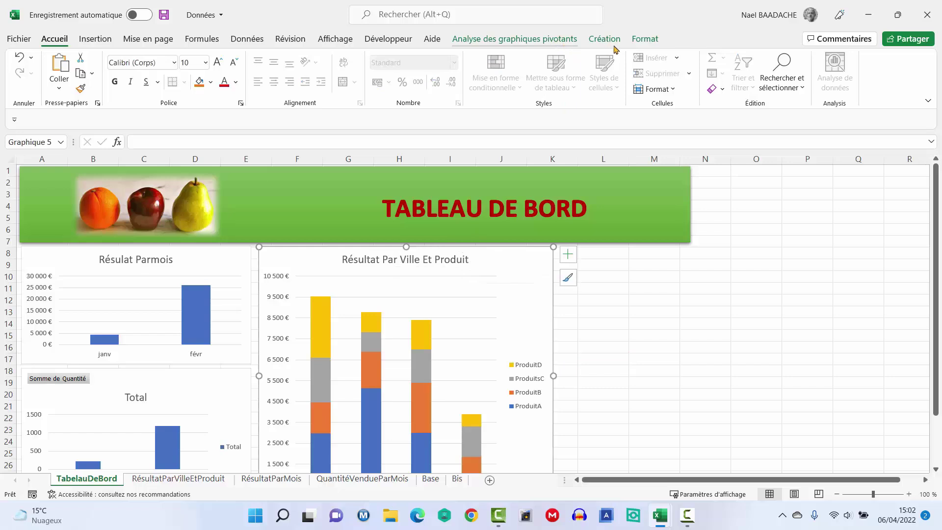
- Insert a Date timeline right of the city chart and widen the green banner to column O
click(537, 43)
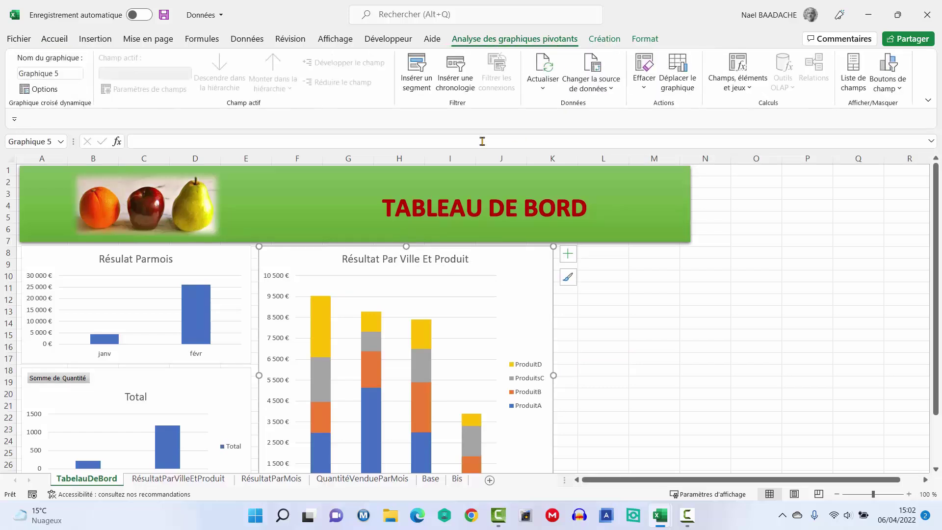
click(458, 68)
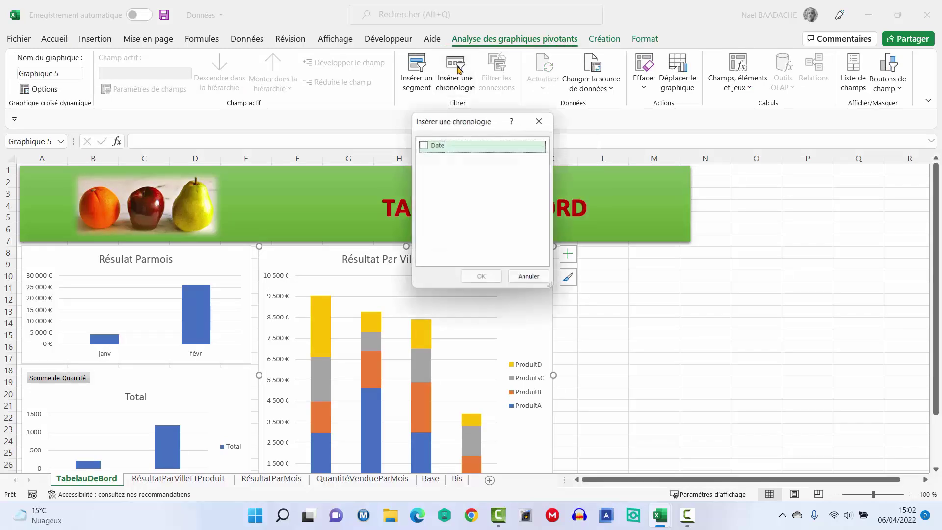
click(425, 145)
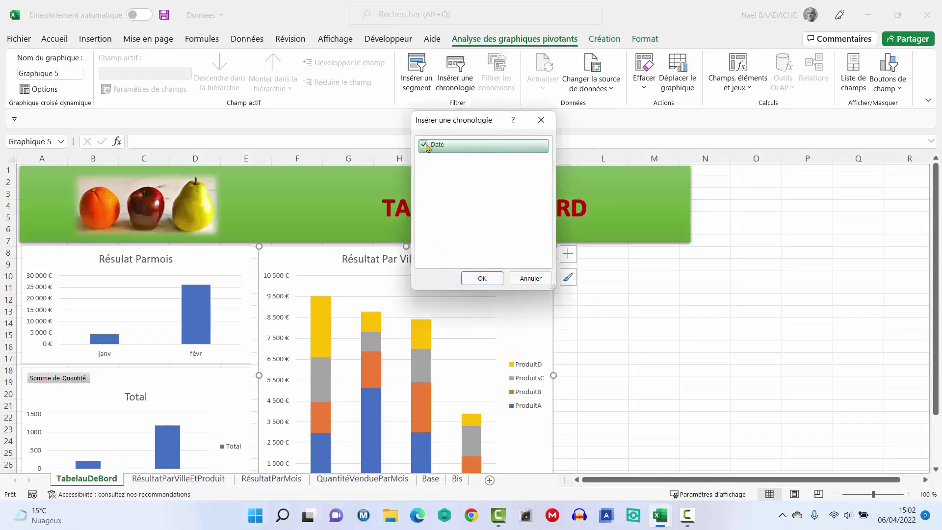
click(480, 279)
drag(501, 280, 684, 246)
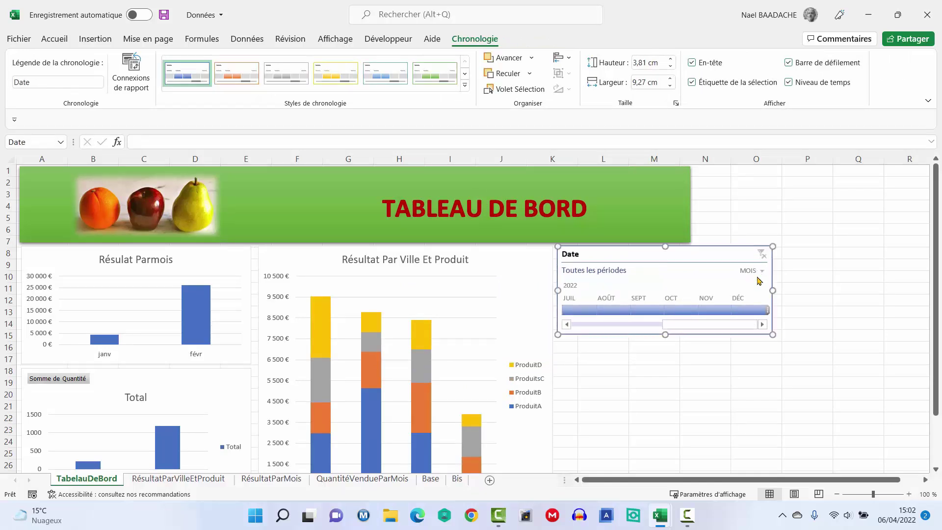
click(689, 208)
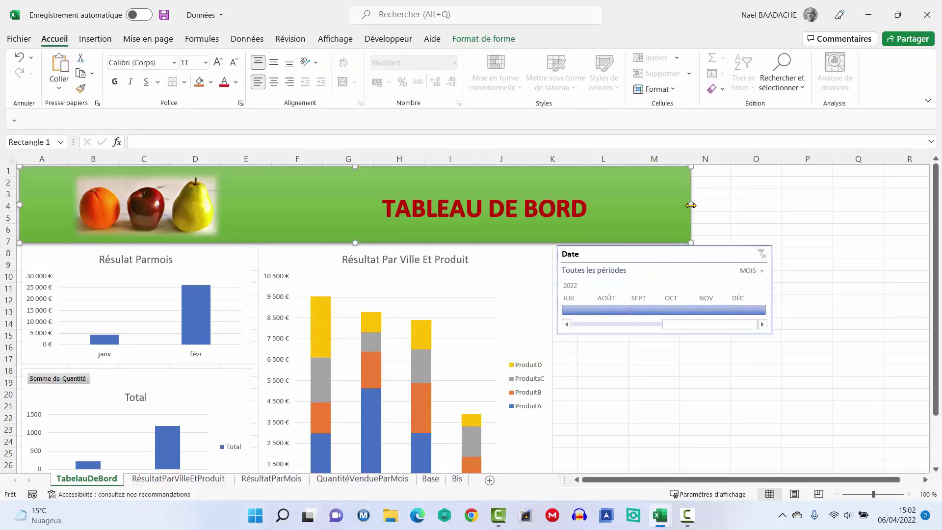
drag(691, 205, 772, 202)
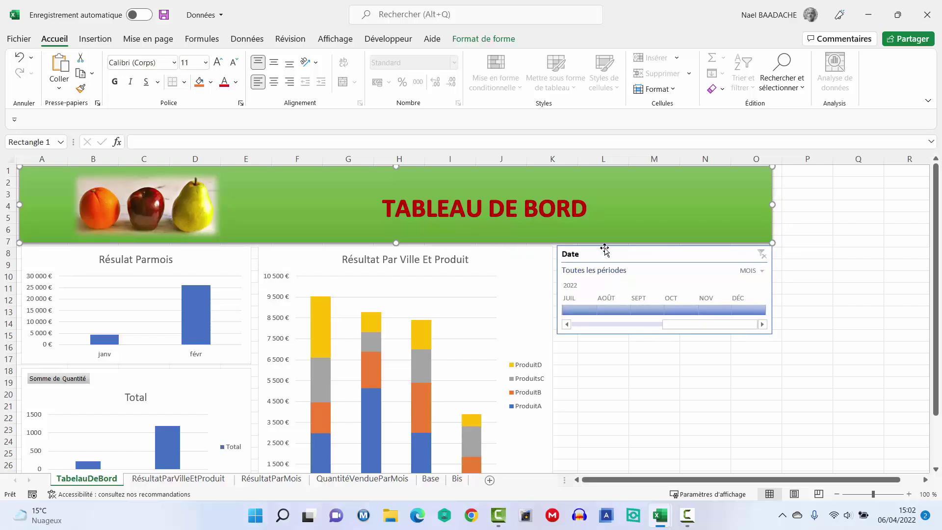
- Align the top of the Date timeline with the Résultat Par Ville Et Produit chart
click(623, 251)
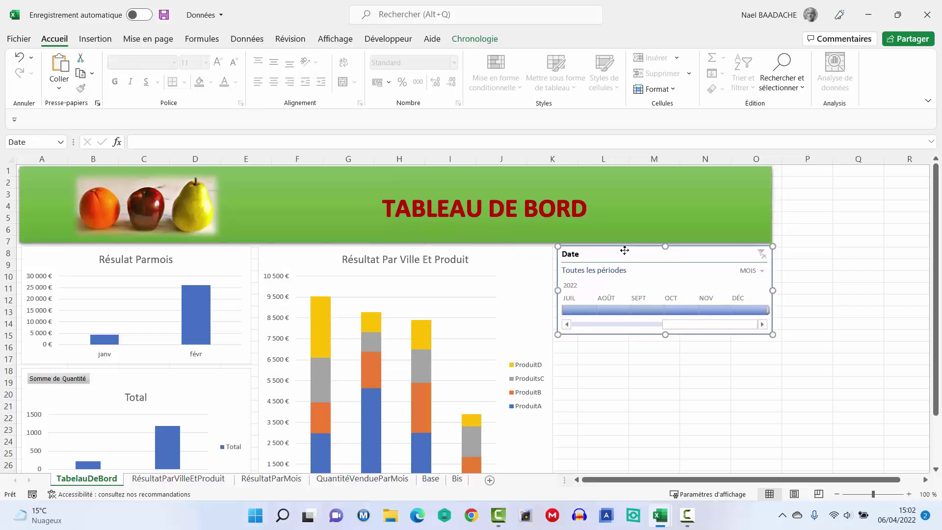
ctrl+click(504, 249)
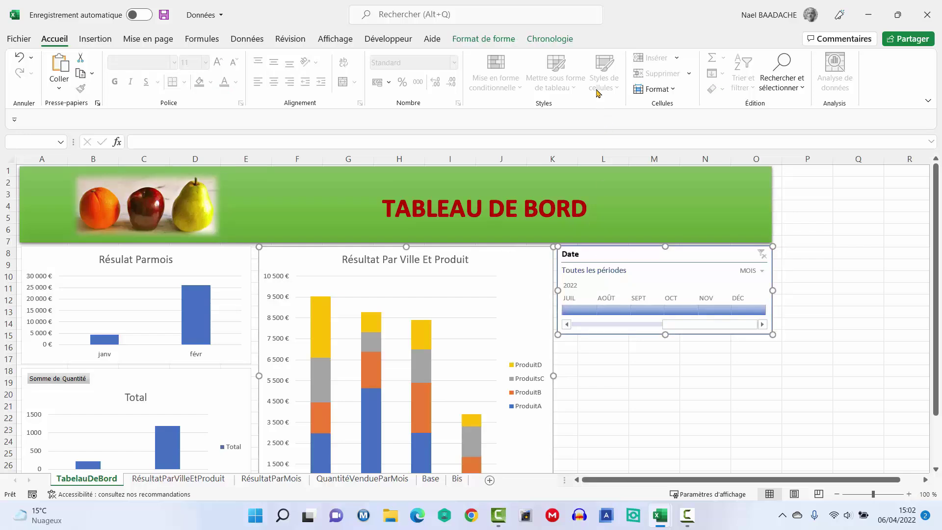
click(499, 41)
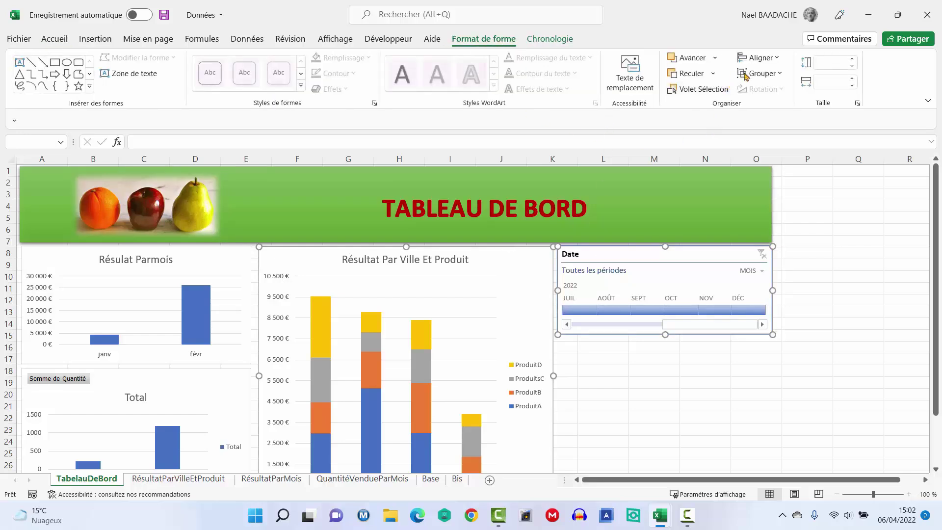
click(775, 59)
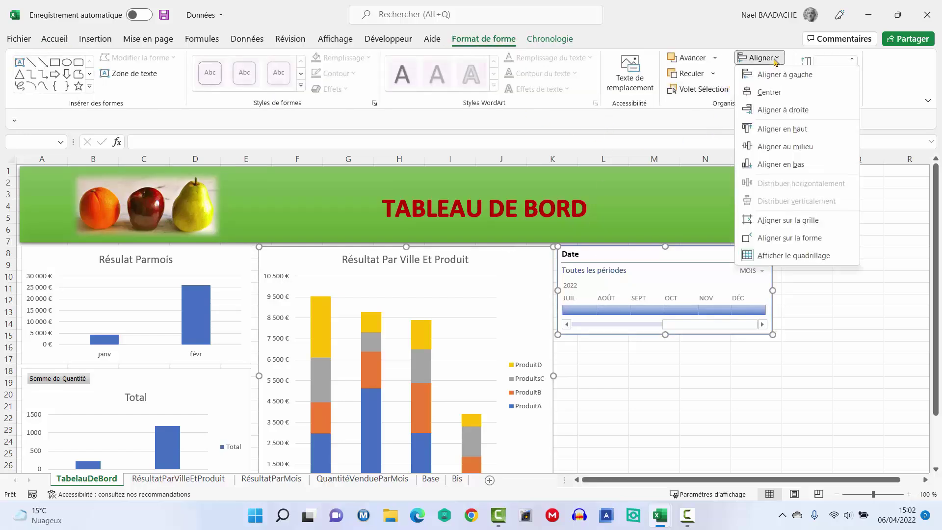
click(768, 129)
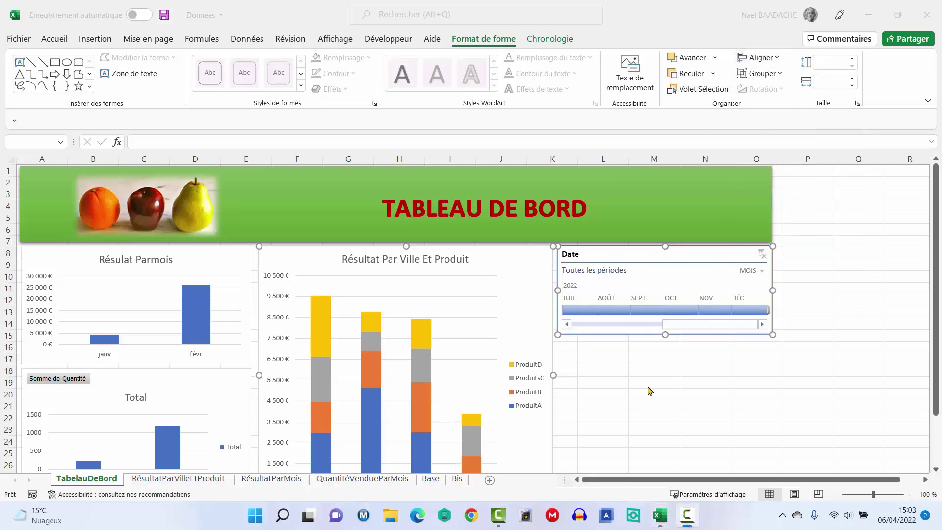
click(613, 405)
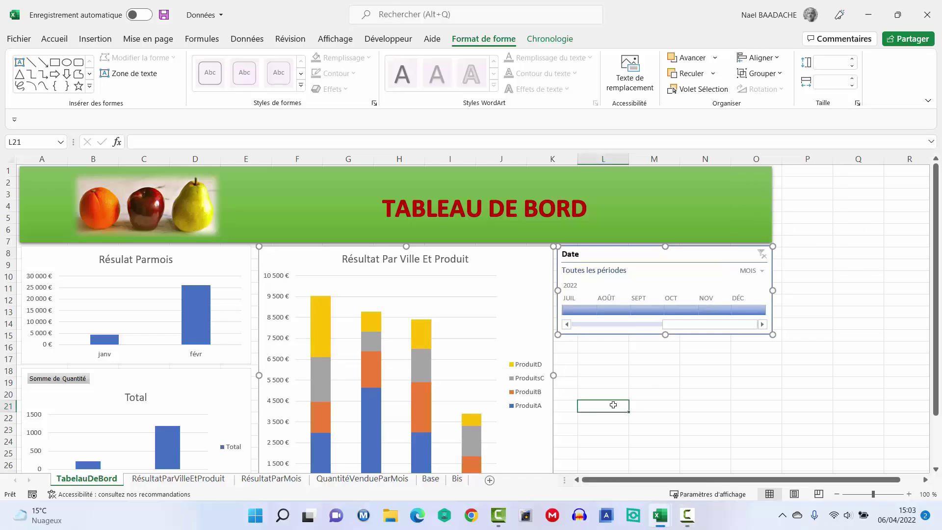
click(493, 249)
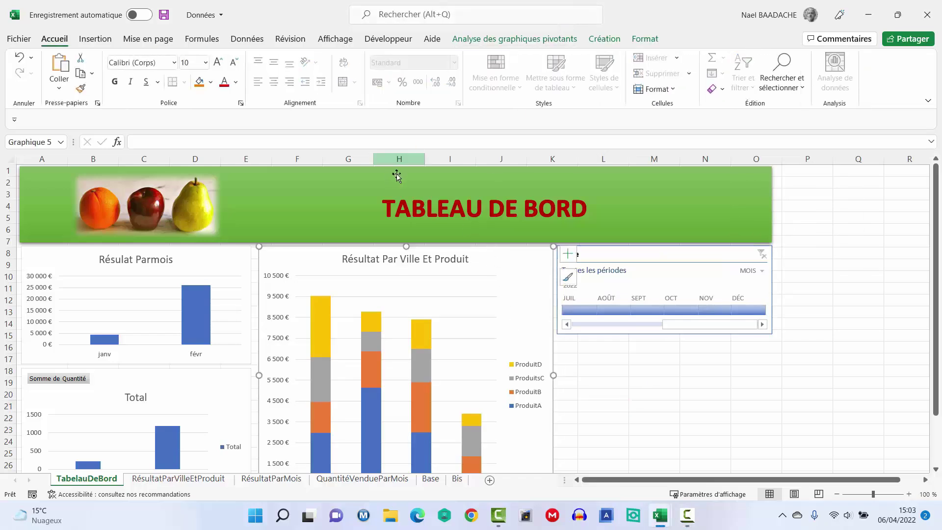
- Insert Ville and Produits slicers and place the Produits slicer beneath the Date timeline
click(538, 39)
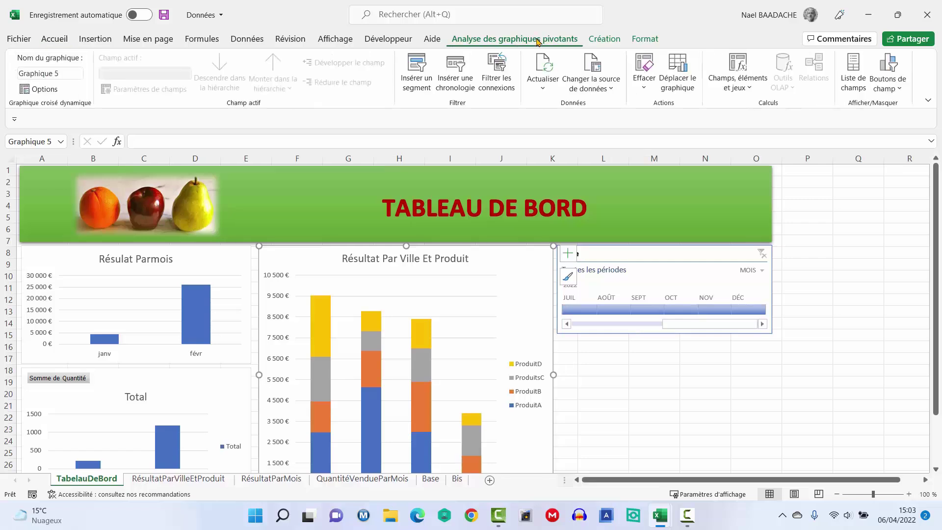
click(416, 66)
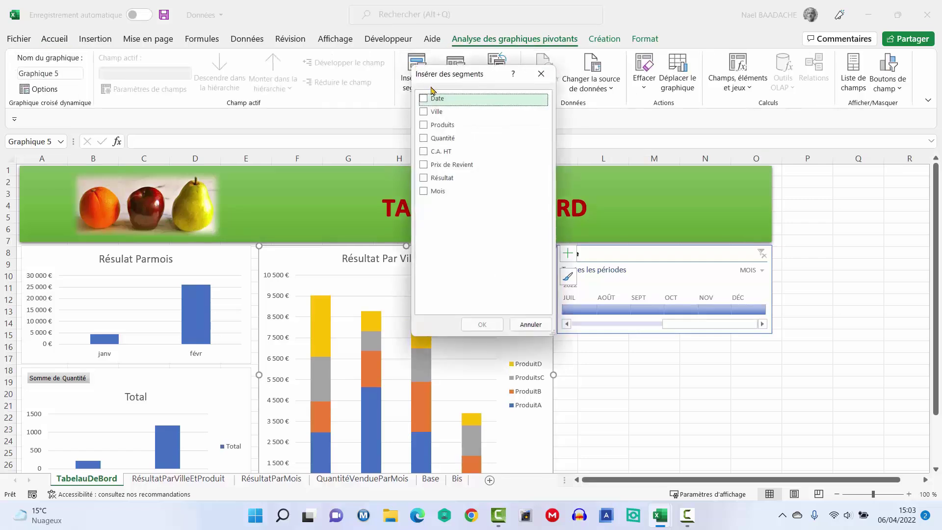
click(423, 114)
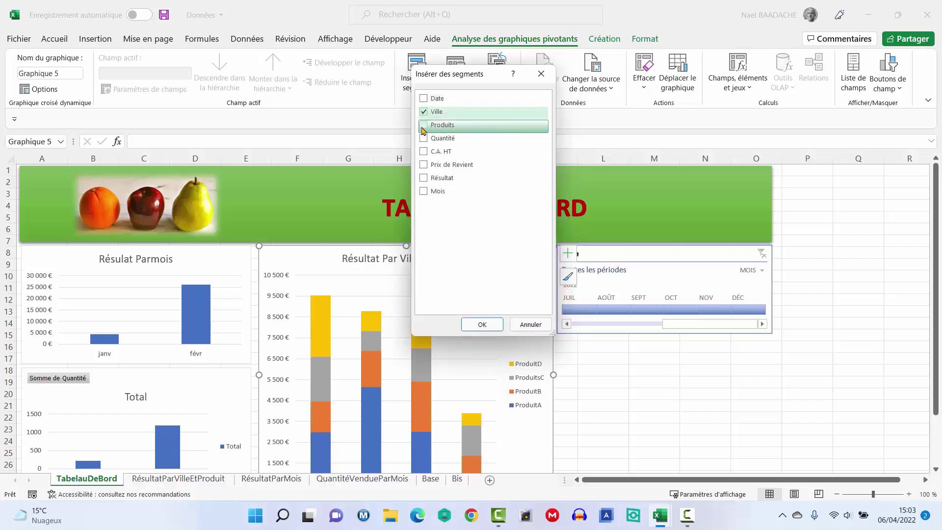
click(423, 124)
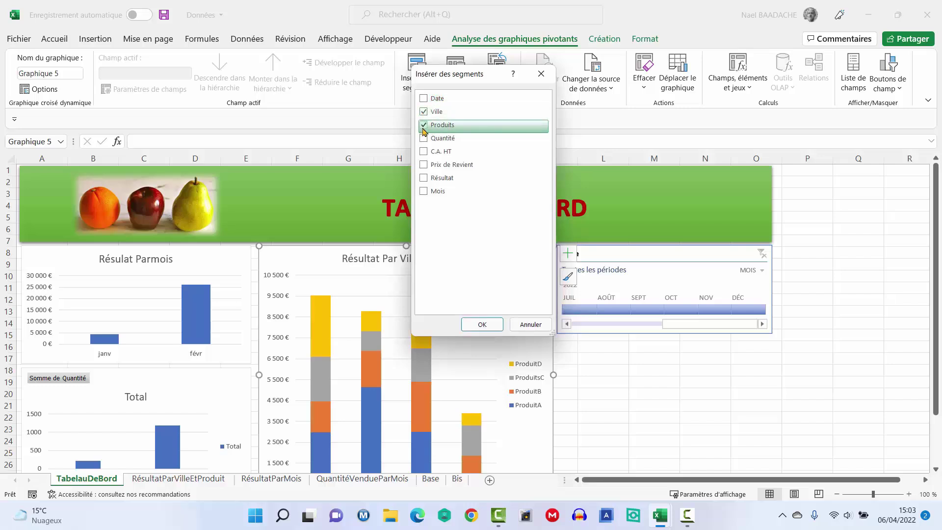
click(480, 324)
mouse_move(486, 263)
mouse_down()
mouse_move(603, 356)
mouse_move(598, 337)
mouse_up()
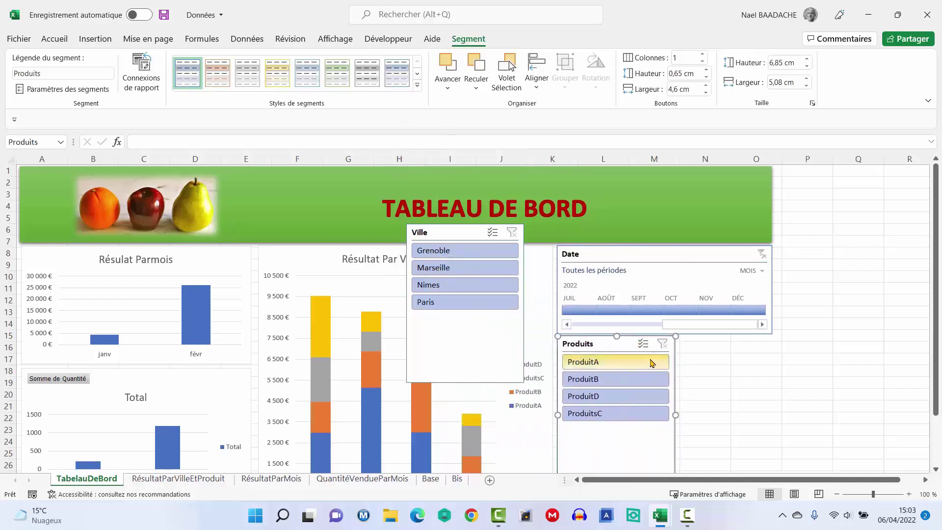
click(722, 393)
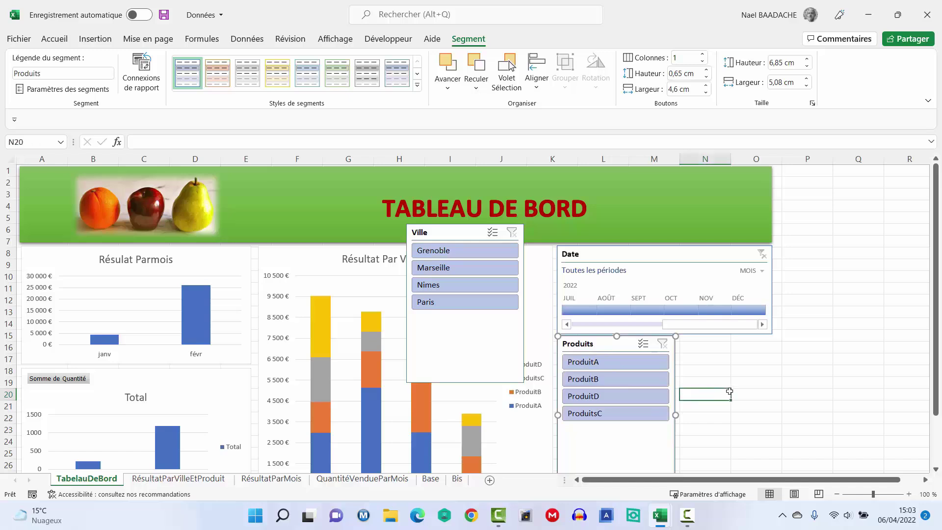
scroll(721, 393, down, 2)
click(631, 278)
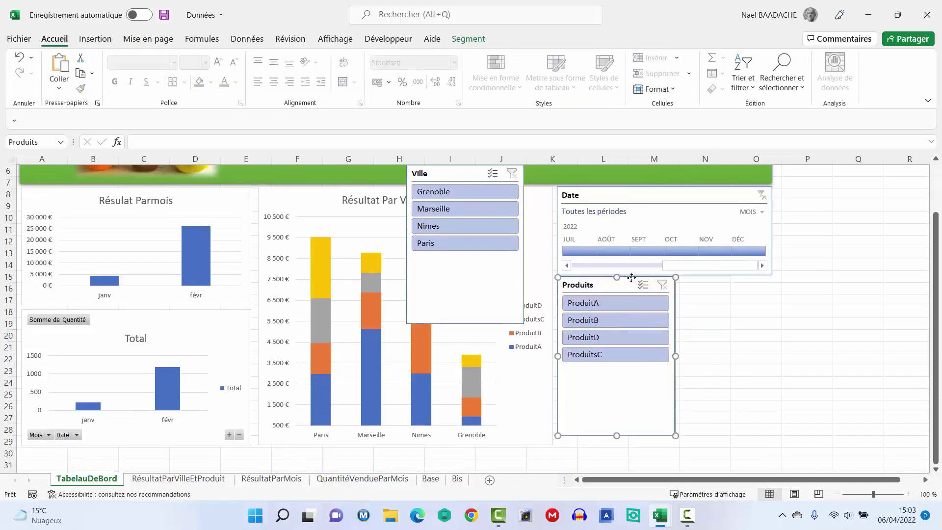
- Turn off the Produits slicer header, resize it to the timeline's width, and move Ville beneath it
right_click(632, 277)
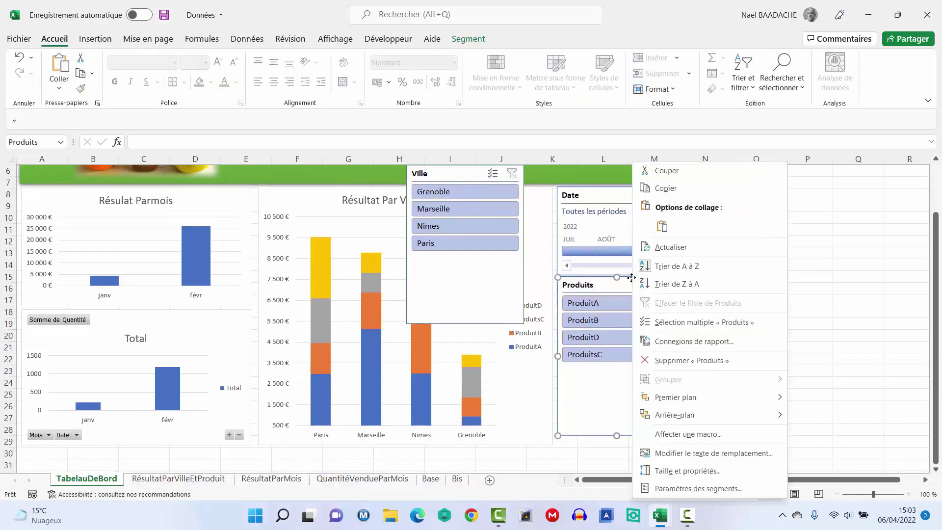
click(668, 490)
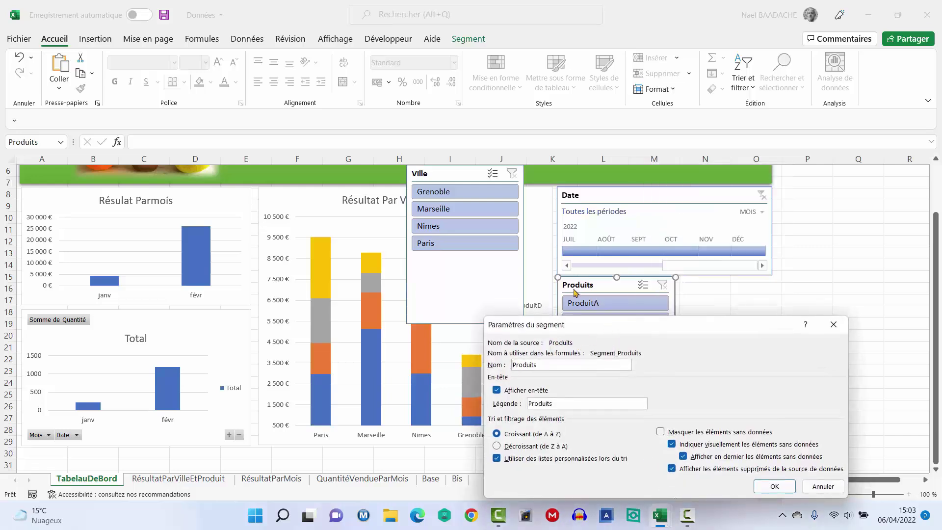
click(501, 392)
click(773, 487)
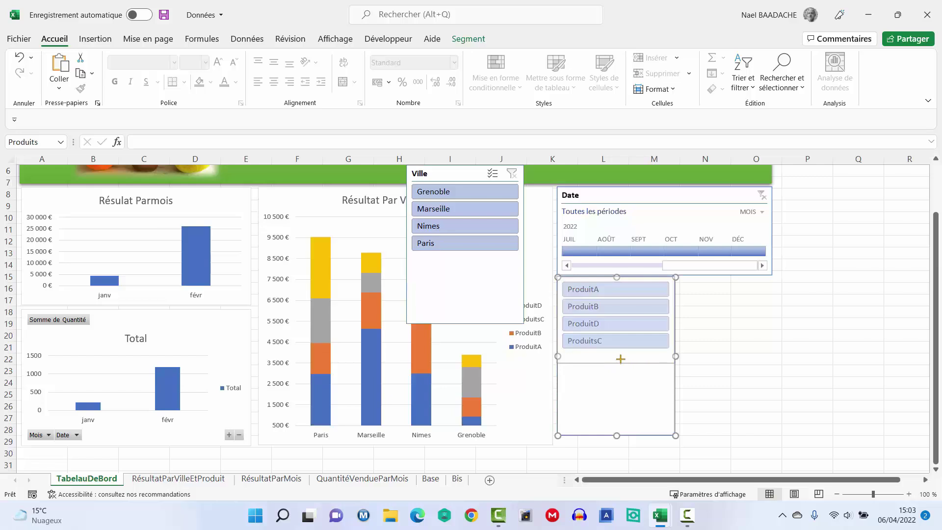
drag(618, 435, 617, 359)
drag(681, 317, 772, 316)
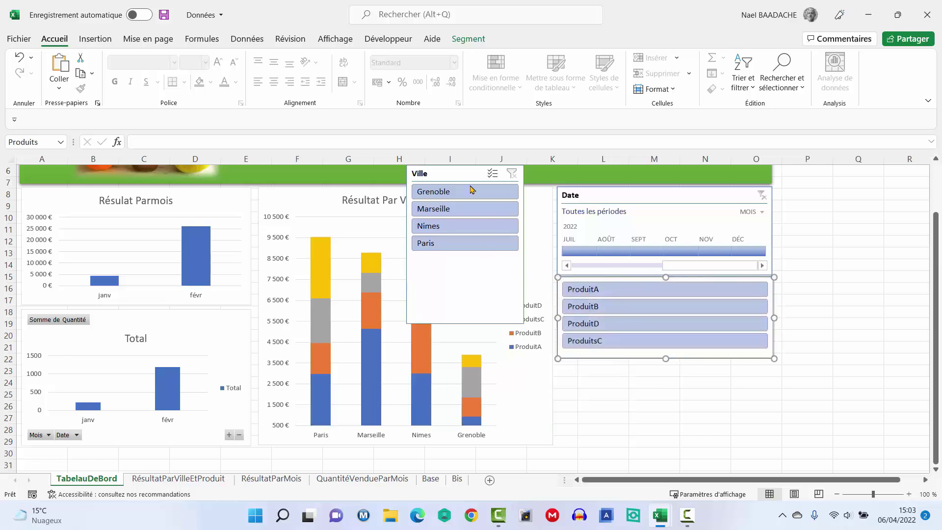
mouse_move(452, 172)
mouse_down()
mouse_move(472, 212)
mouse_move(604, 367)
mouse_up()
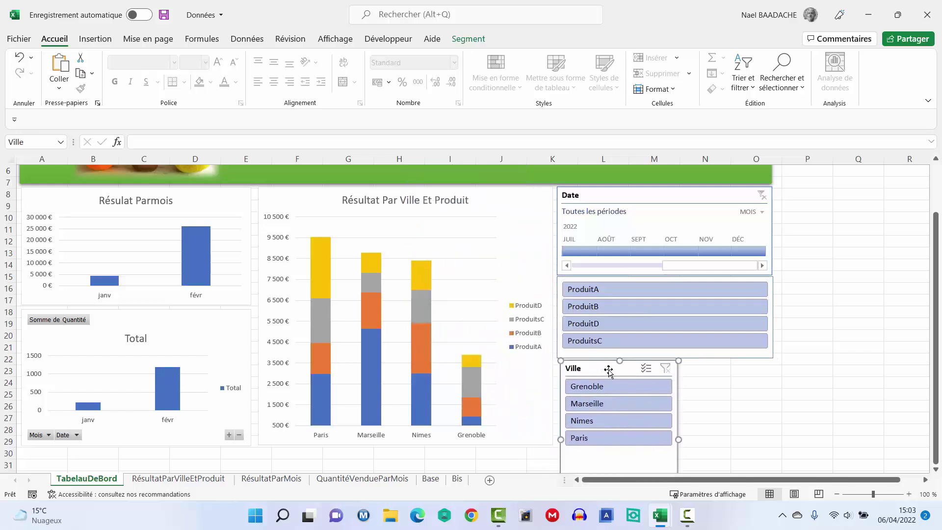
- Turn off the Ville slicer's header in its slicer settings
right_click(608, 369)
click(646, 362)
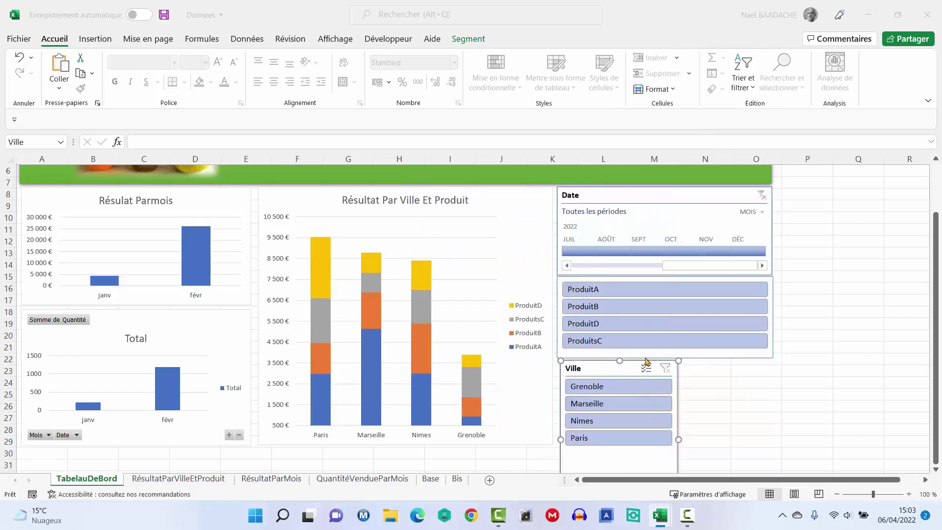
click(476, 354)
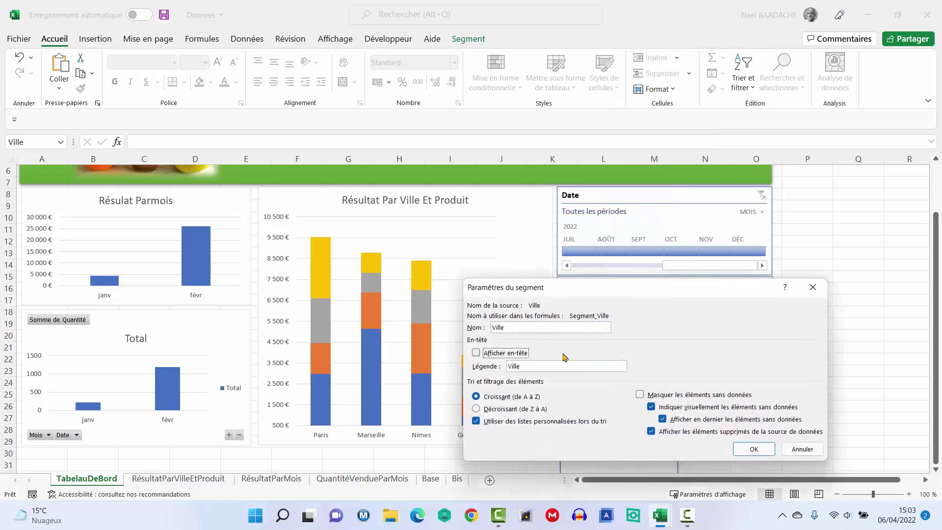
click(751, 449)
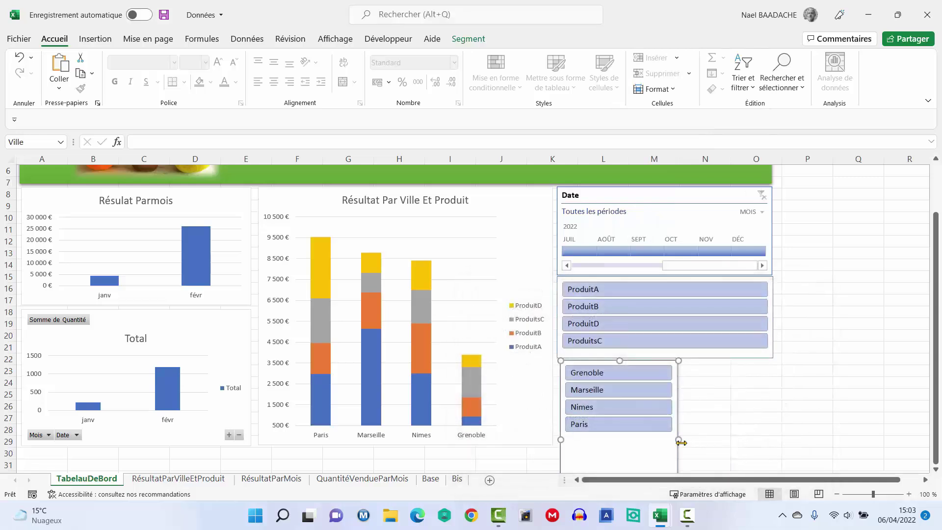
- Widen the Ville slicer to the Produits slicer's width and shorten it to fit its four cities
drag(680, 439, 771, 423)
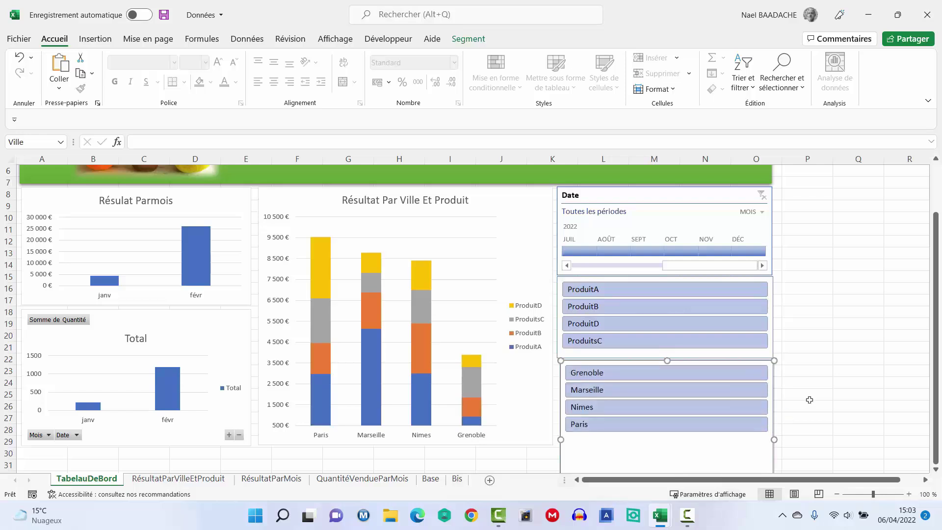
click(825, 378)
scroll(794, 385, down, 2)
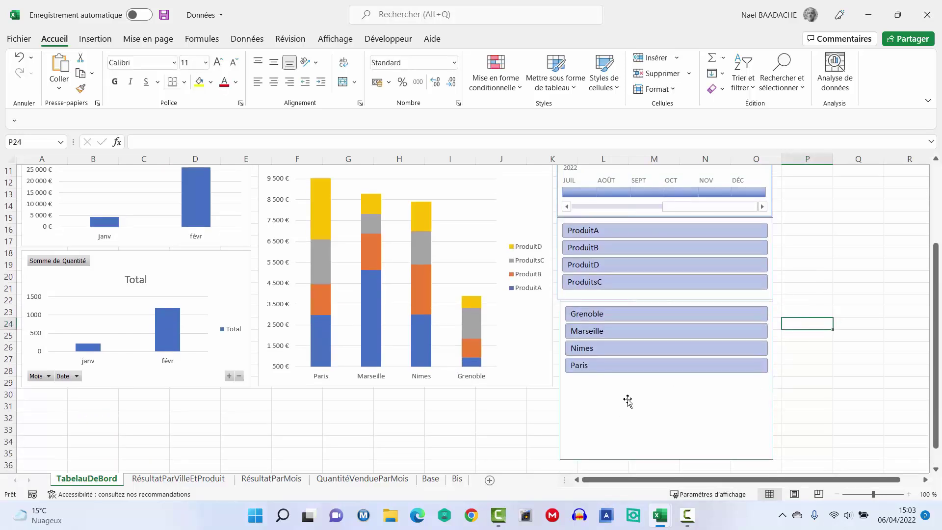
click(665, 457)
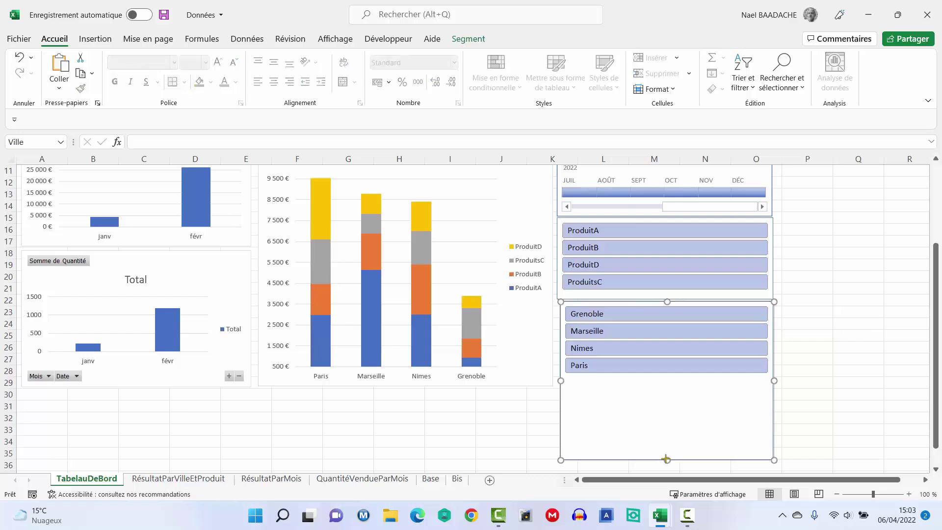
drag(665, 458, 653, 389)
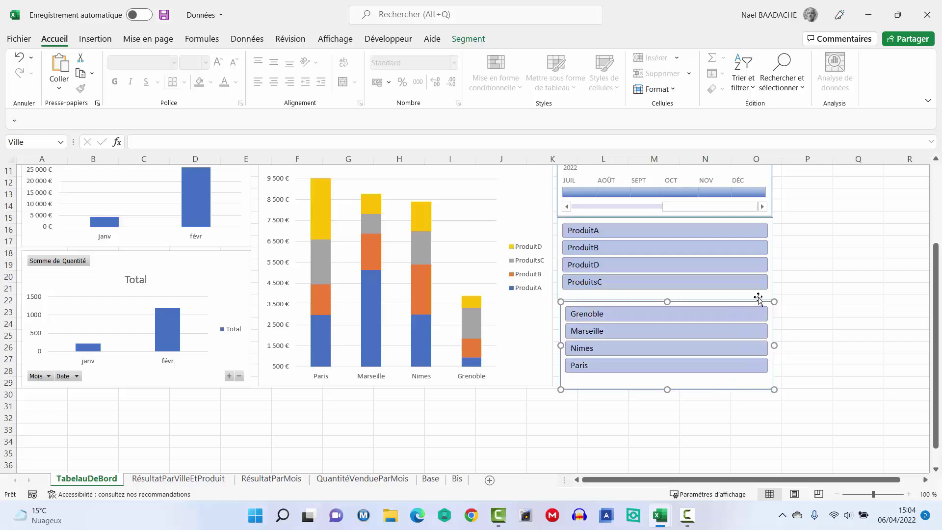
- Select the Ville, Produits and Date slicers and distribute them evenly vertically
ctrl+click(739, 258)
ctrl+click(766, 179)
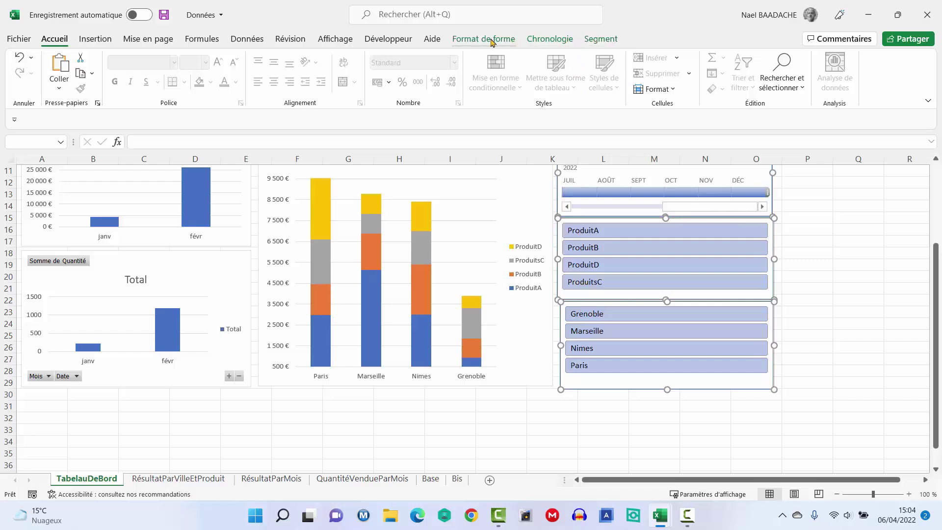
click(491, 39)
click(780, 59)
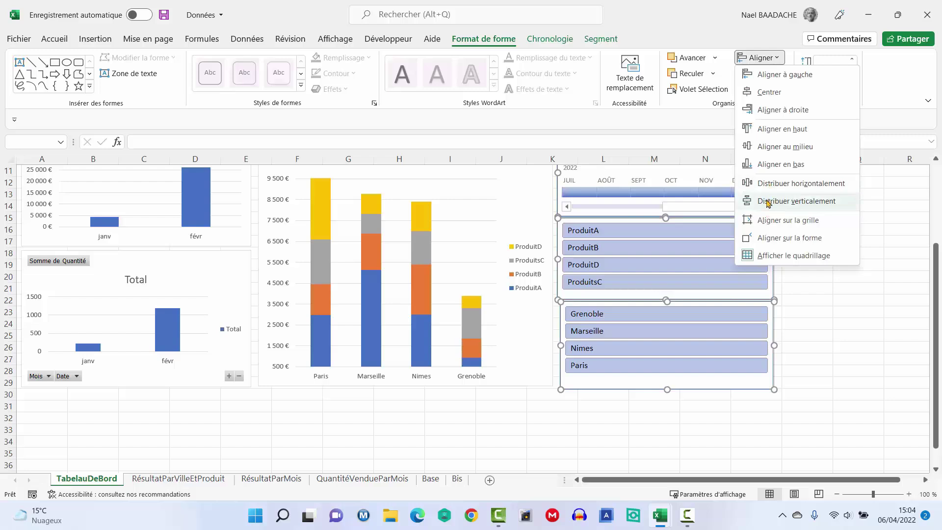
click(768, 203)
- Align the three slicers' left edges into one column
click(779, 60)
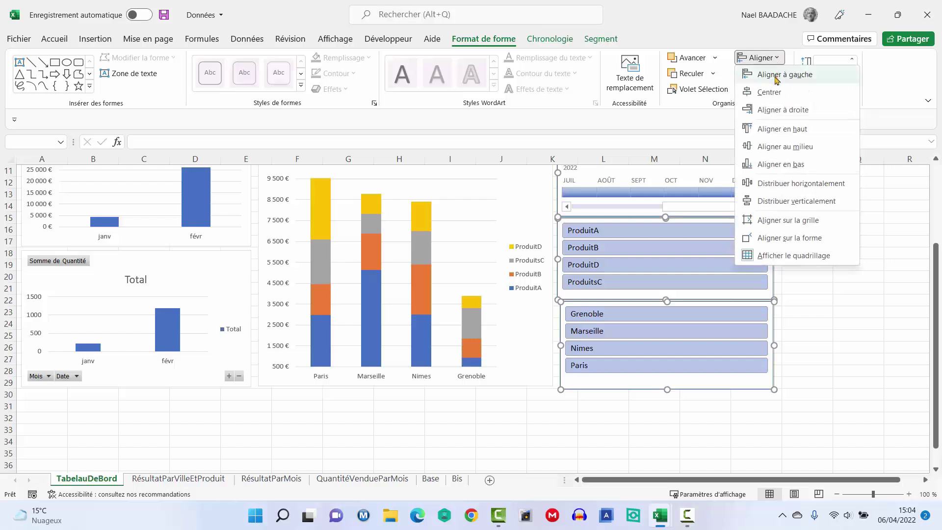
click(777, 76)
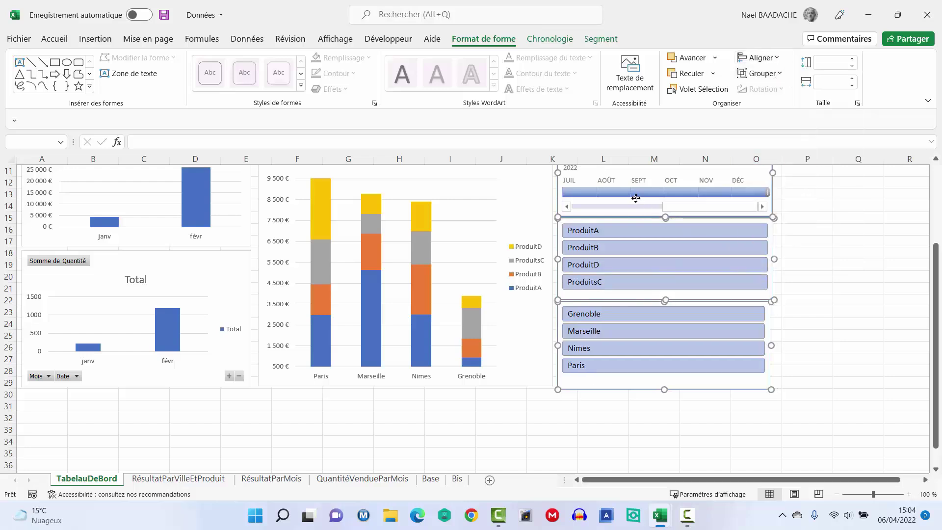
key(F10)
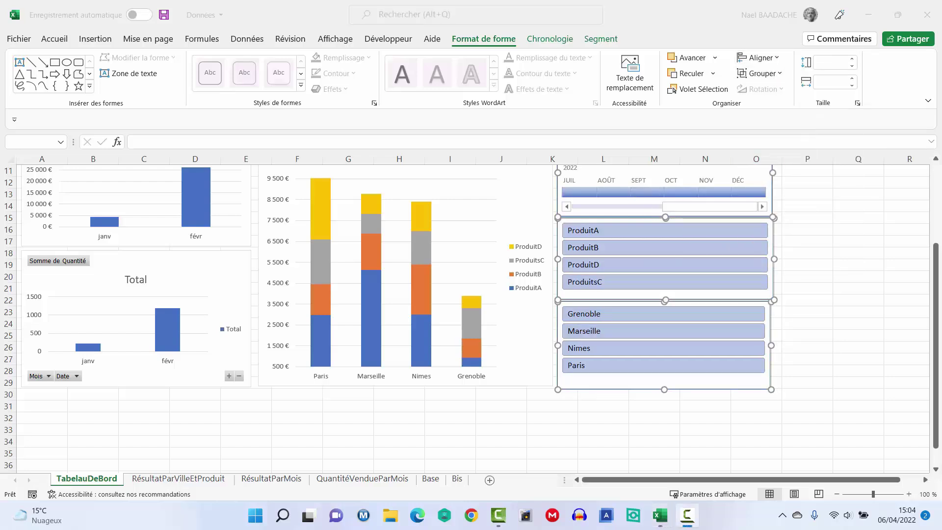
click(704, 430)
scroll(705, 430, up, 4)
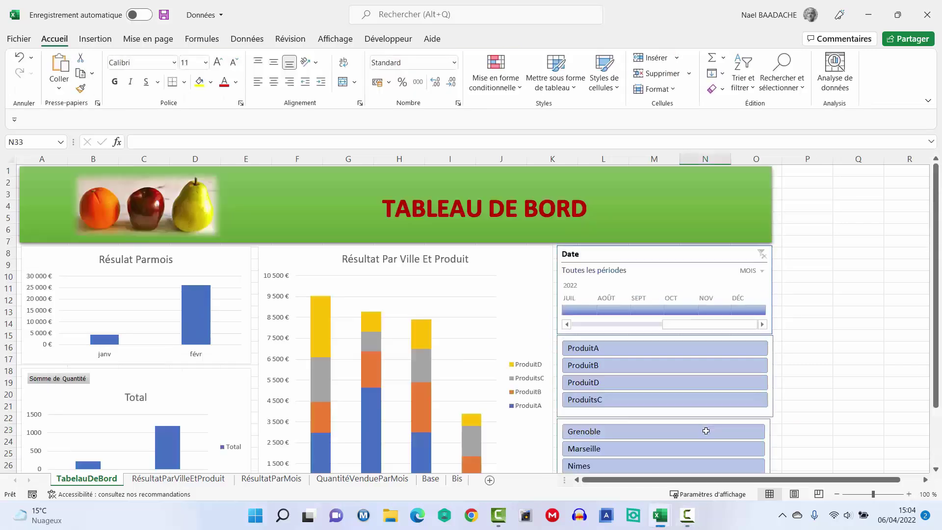
ctrl+scroll(719, 376, down, 1)
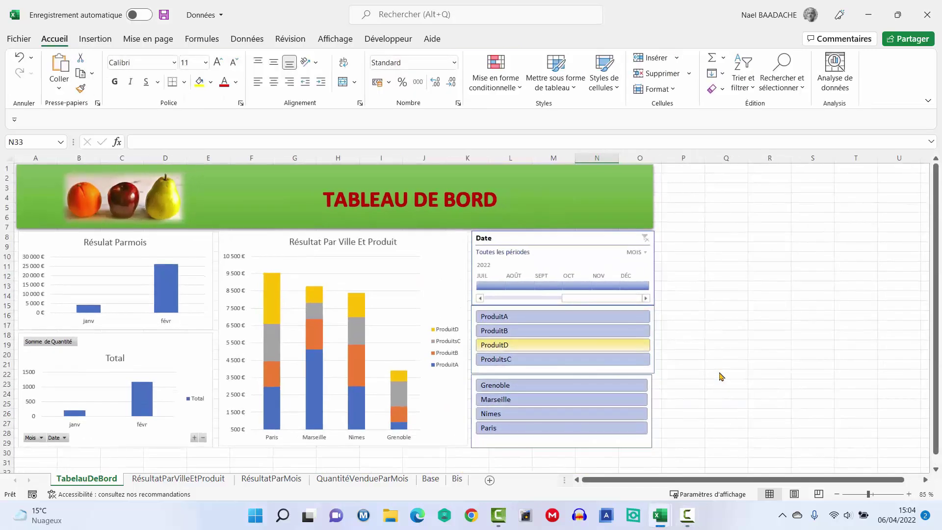
ctrl+scroll(719, 377, up, 1)
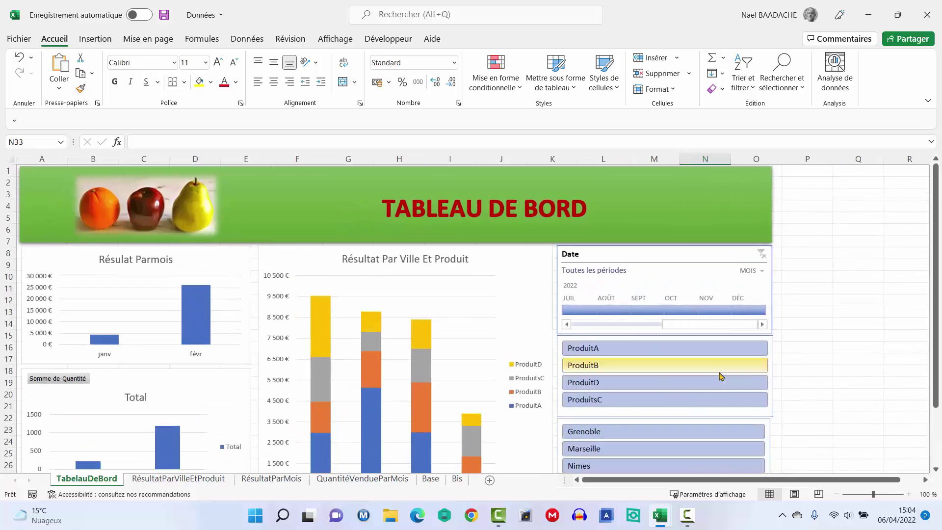
ctrl+scroll(719, 376, down, 1)
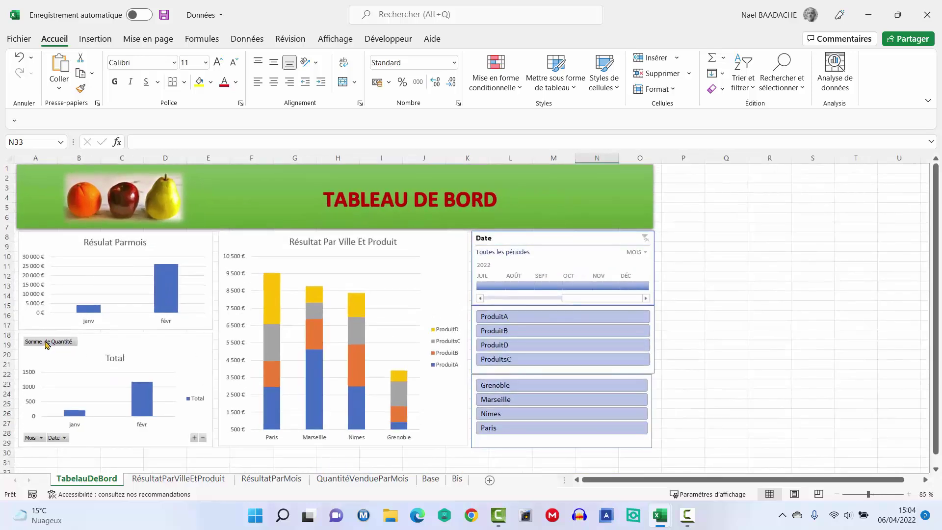
click(47, 345)
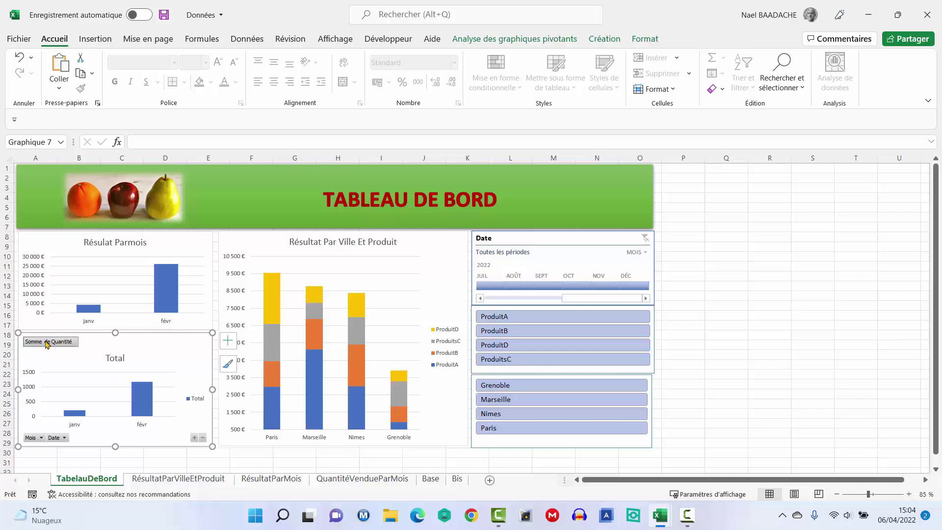
click(47, 345)
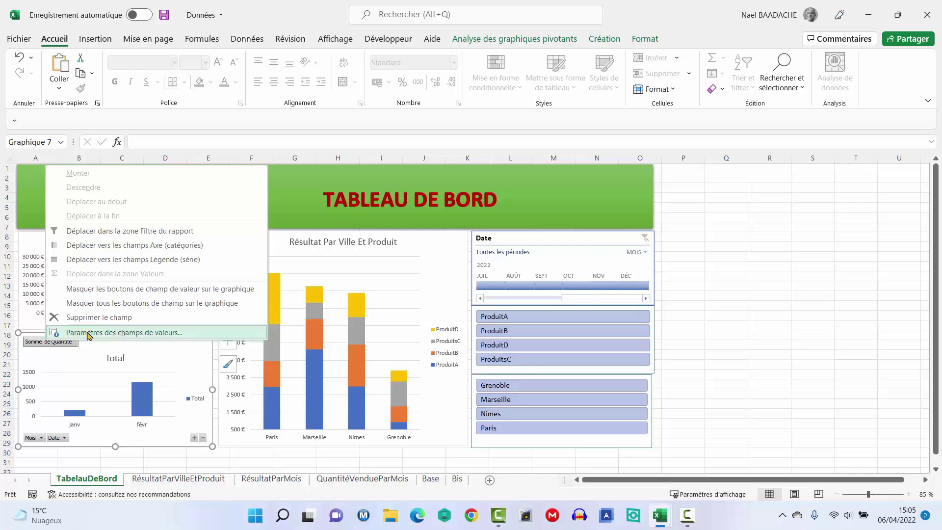
click(109, 307)
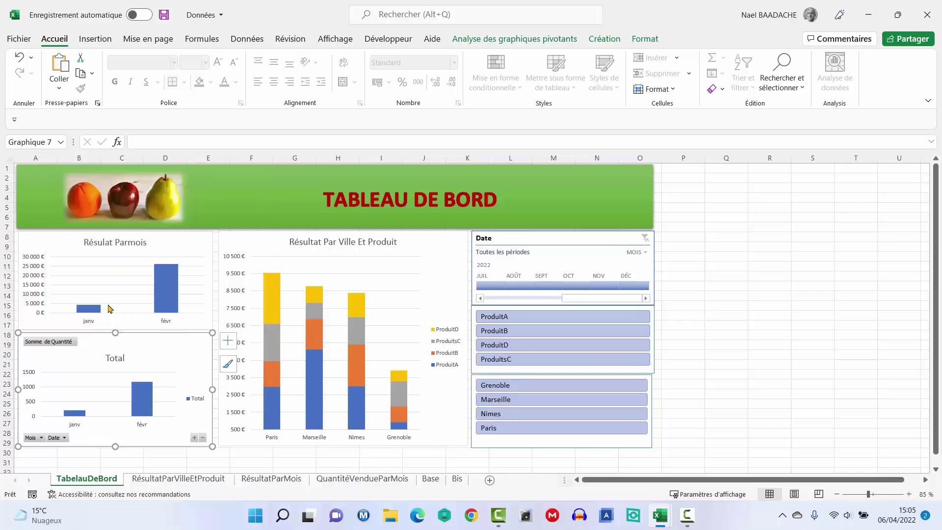
click(199, 401)
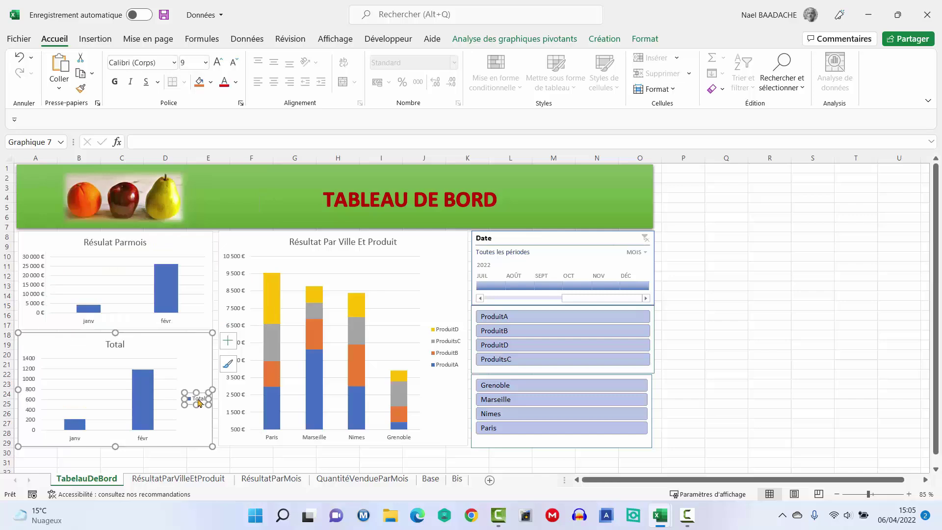
key(Delete)
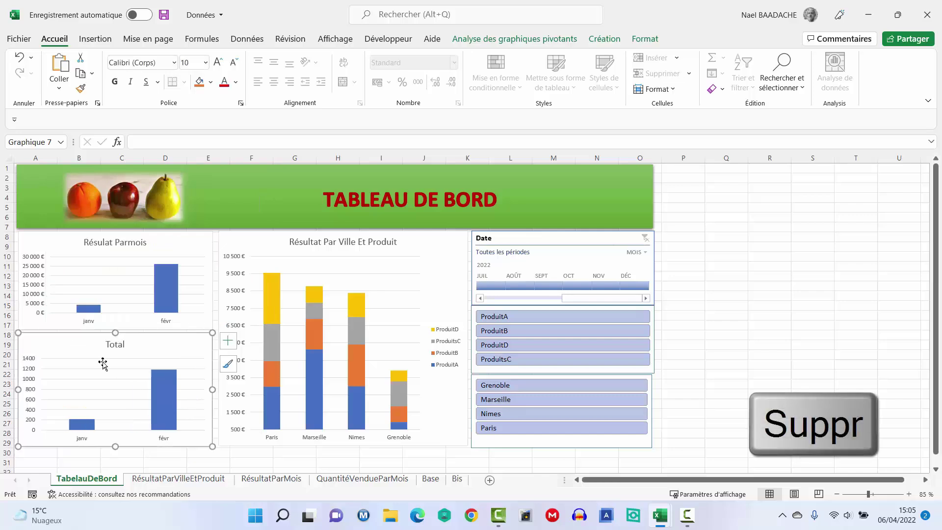
click(111, 345)
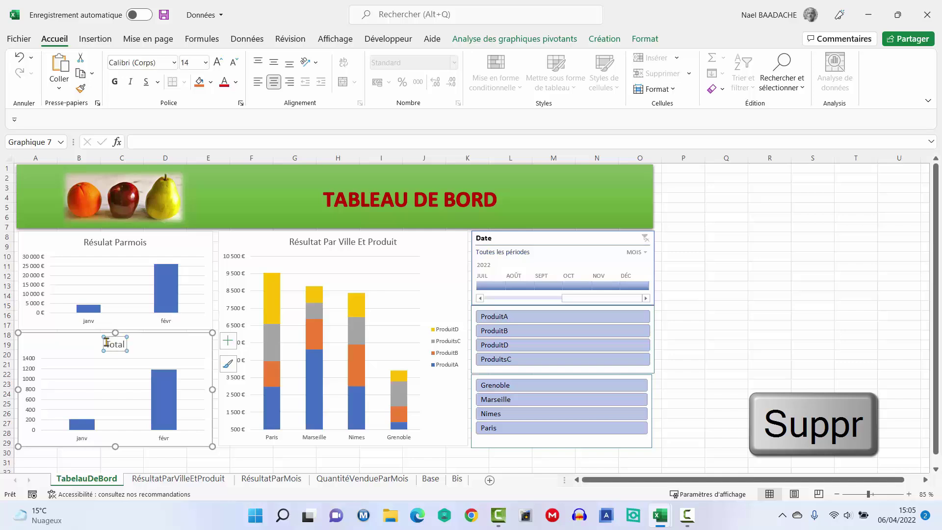
double_click(109, 344)
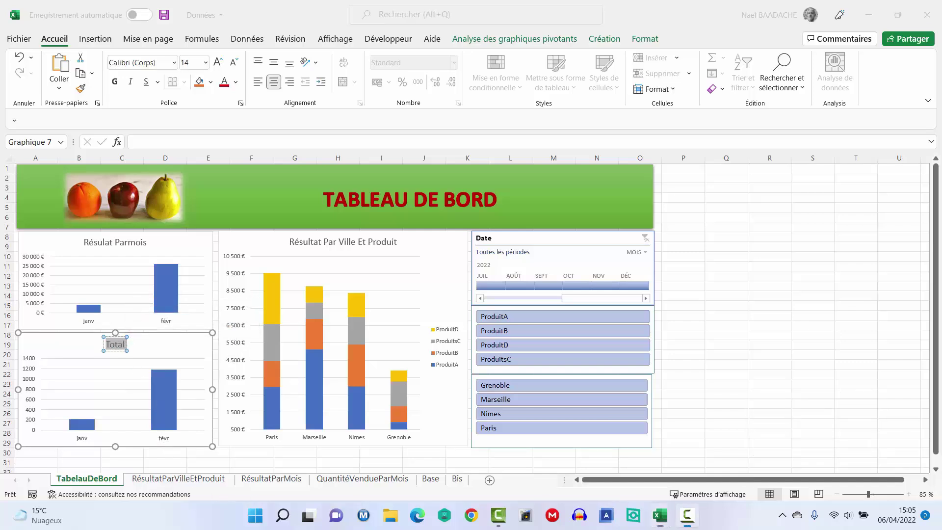
click(117, 347)
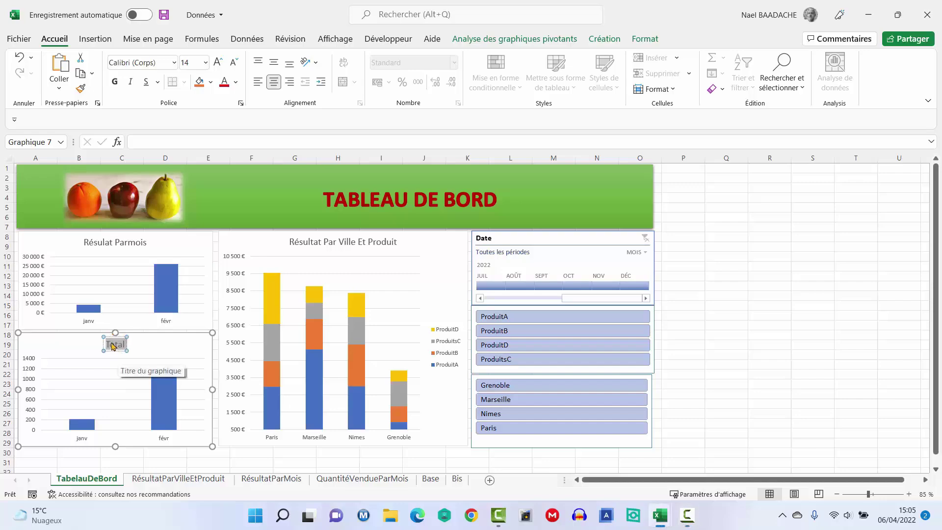
text(Quantité Par Mois)
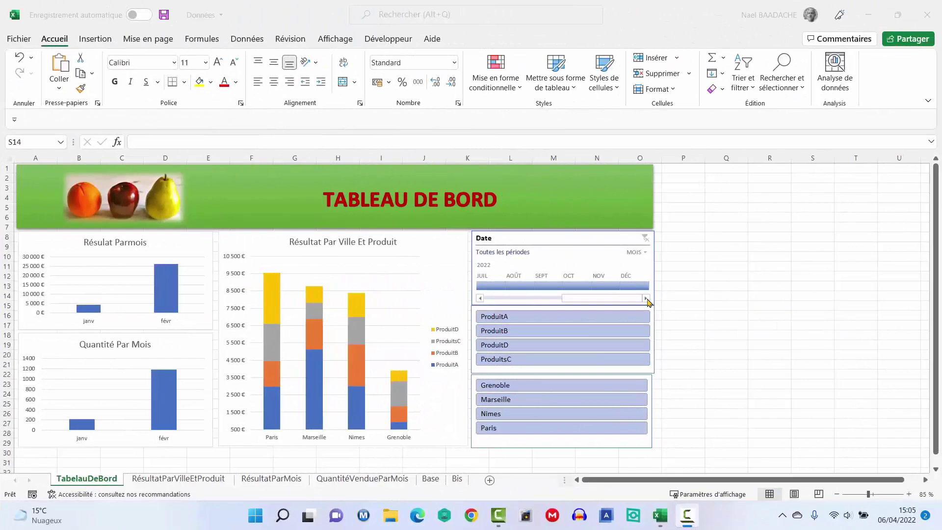
- Set the Ville slicer's width to 9,3 cm to match the Produits slicer
click(652, 328)
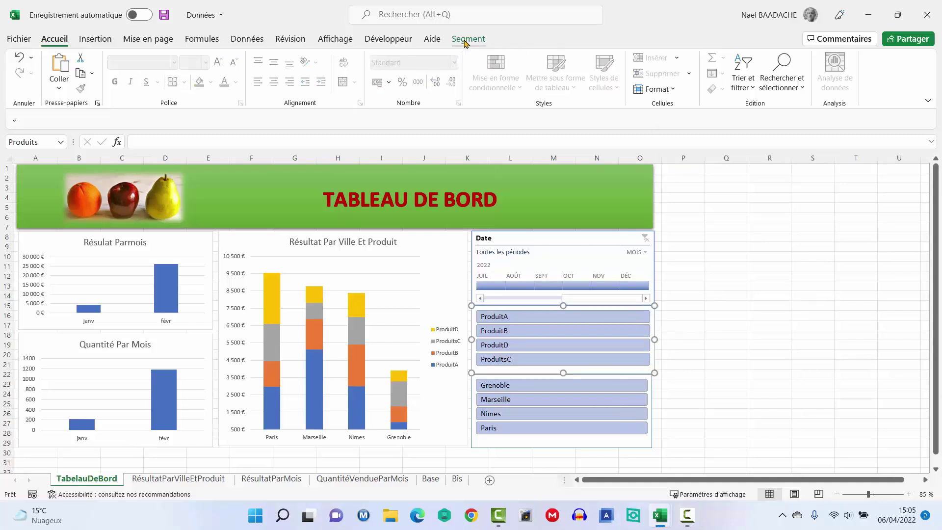
click(466, 39)
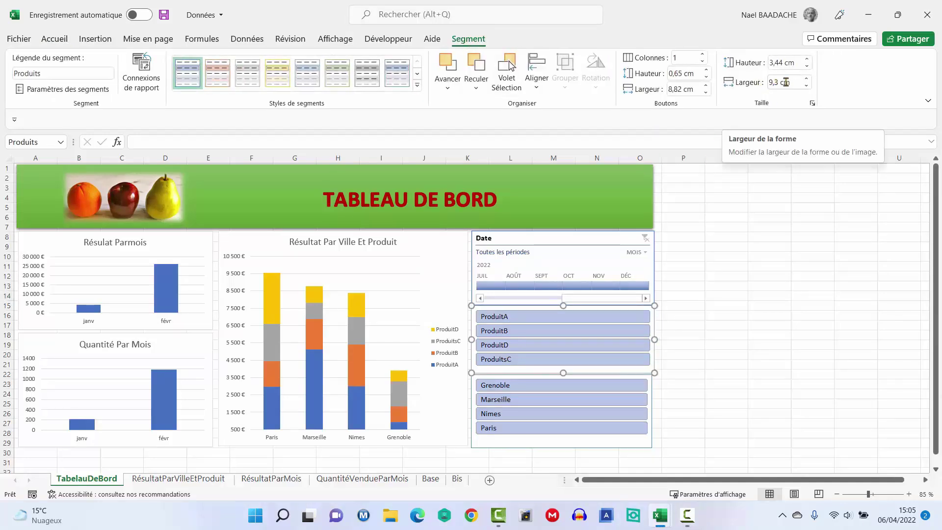
click(631, 446)
click(624, 447)
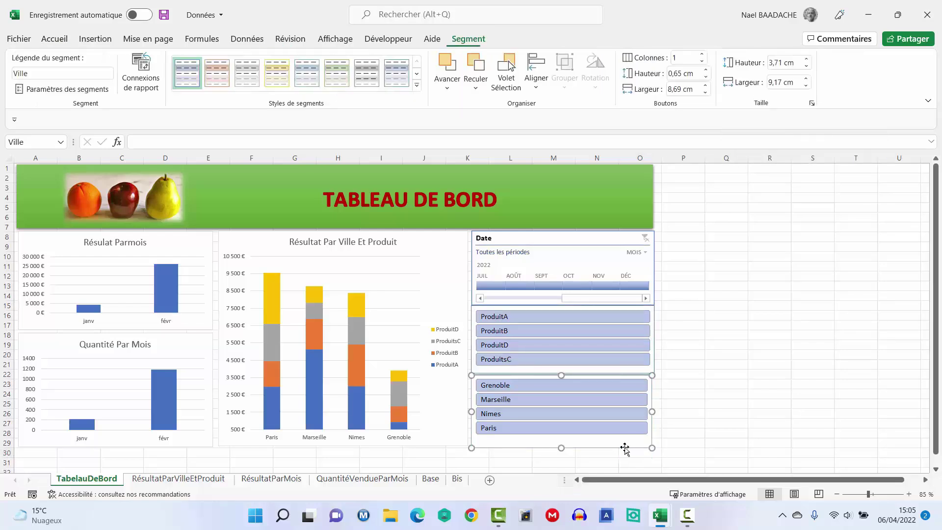
click(801, 83)
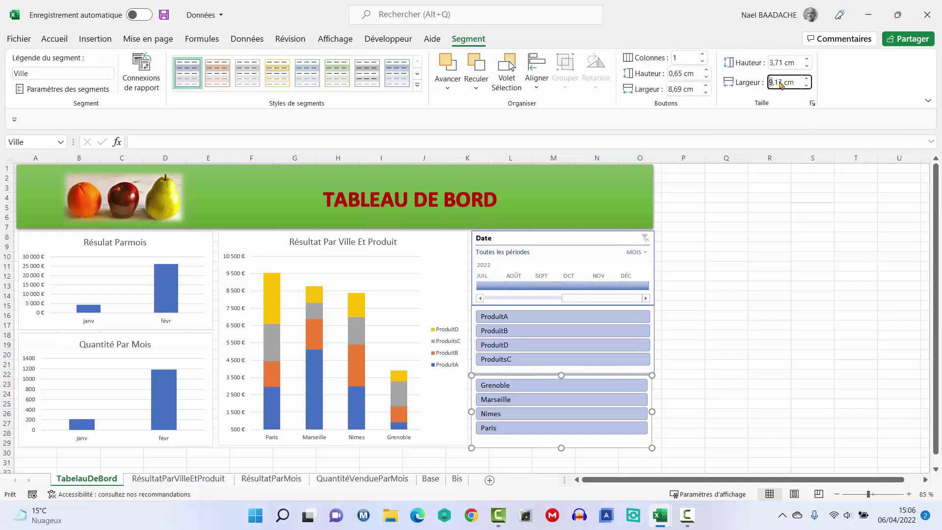
text(9,3)
click(785, 61)
key(Return)
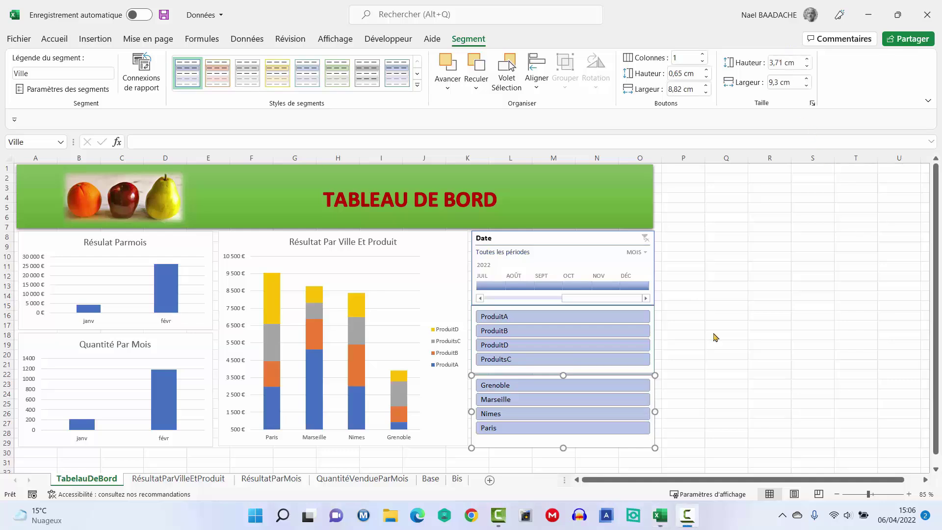
- Copy the 24 new data rows A2:G25 from the Bis sheet
click(430, 478)
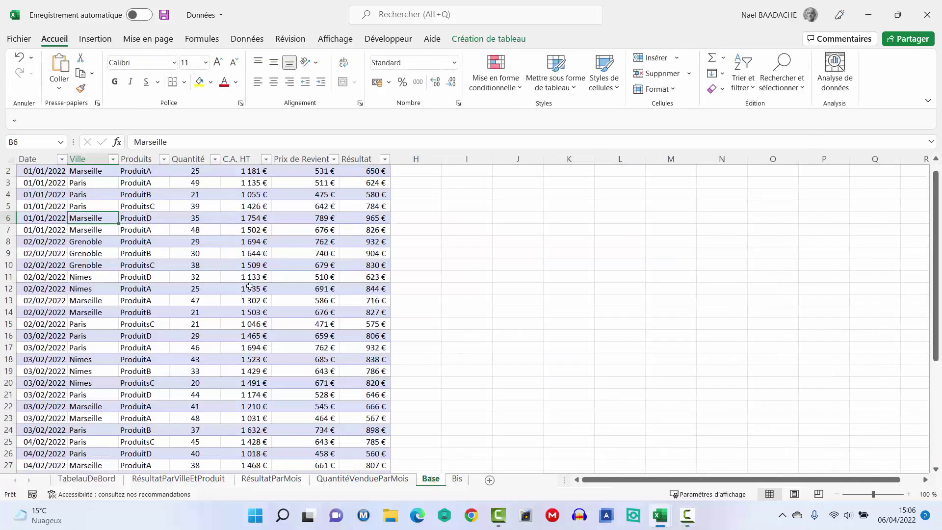
click(458, 479)
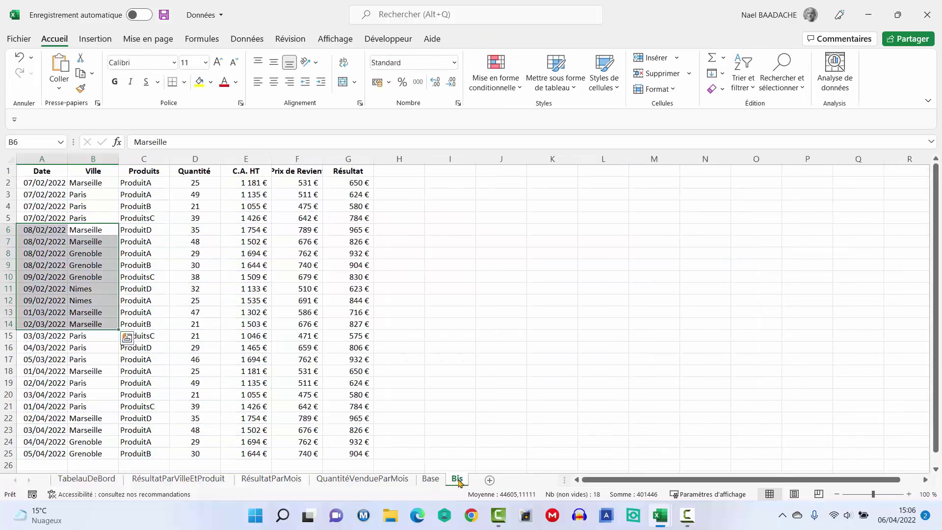
click(197, 308)
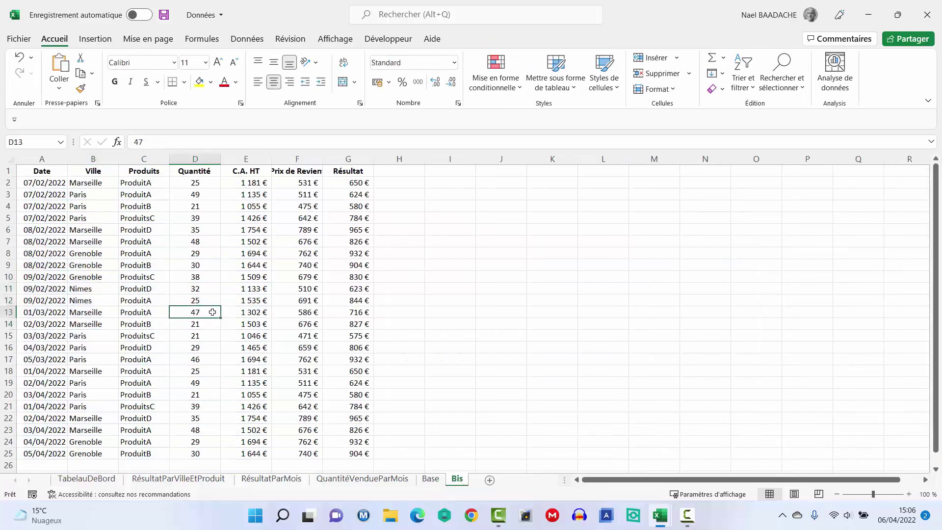
click(42, 183)
drag(46, 182, 356, 452)
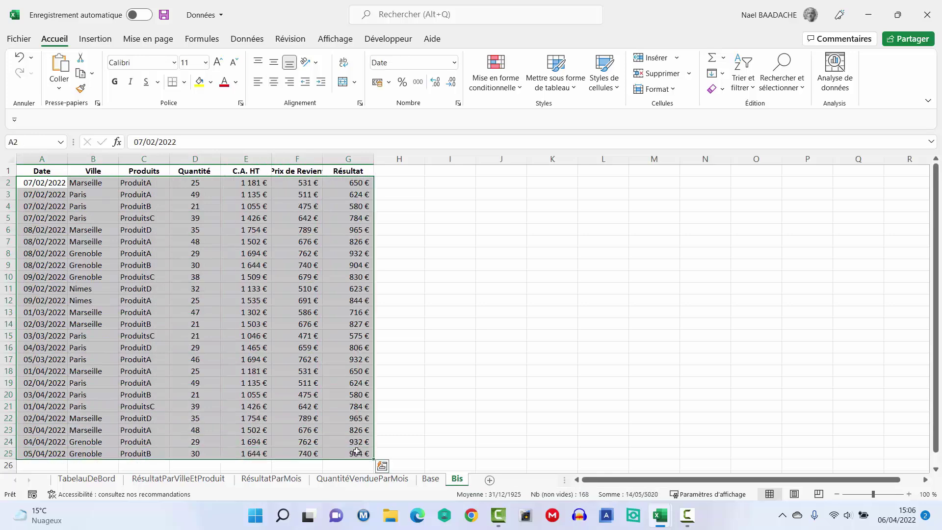
key(ctrl+c)
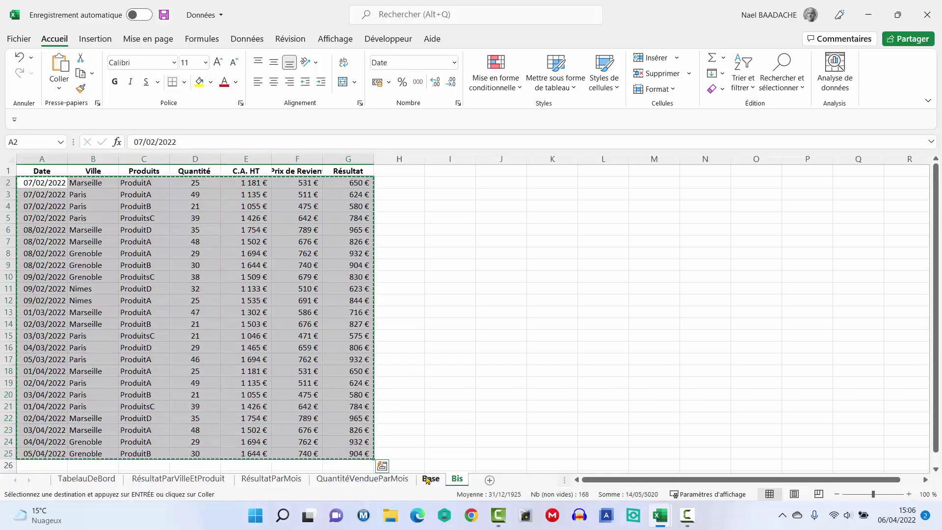
- Paste the rows at A42 of the Base sheet, extending the table to row 65
click(427, 480)
scroll(213, 342, down, 6)
scroll(158, 353, down, 2)
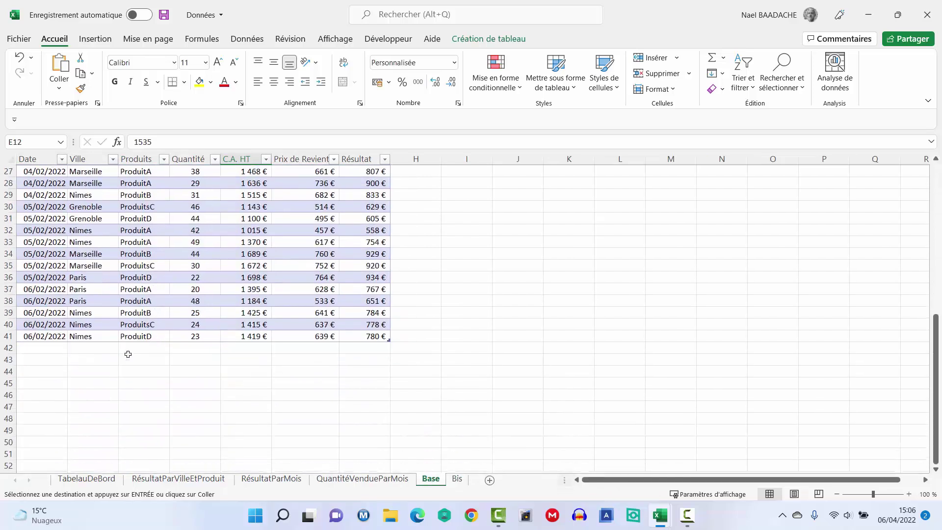
click(47, 347)
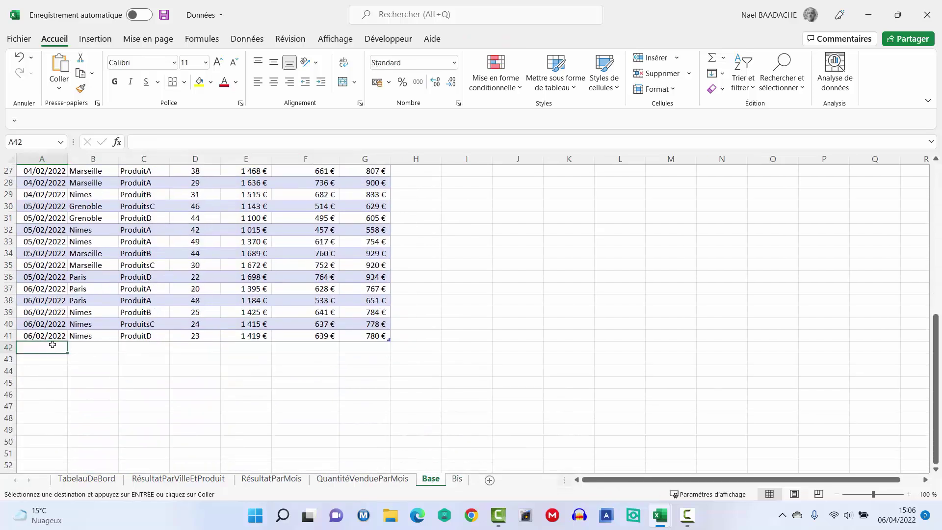
key(ctrl+v)
click(142, 370)
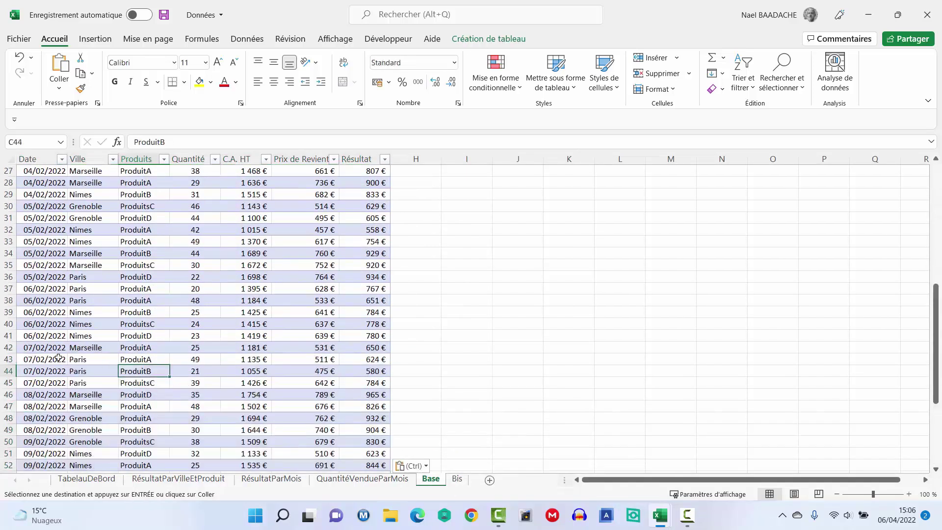
scroll(42, 334, down, 3)
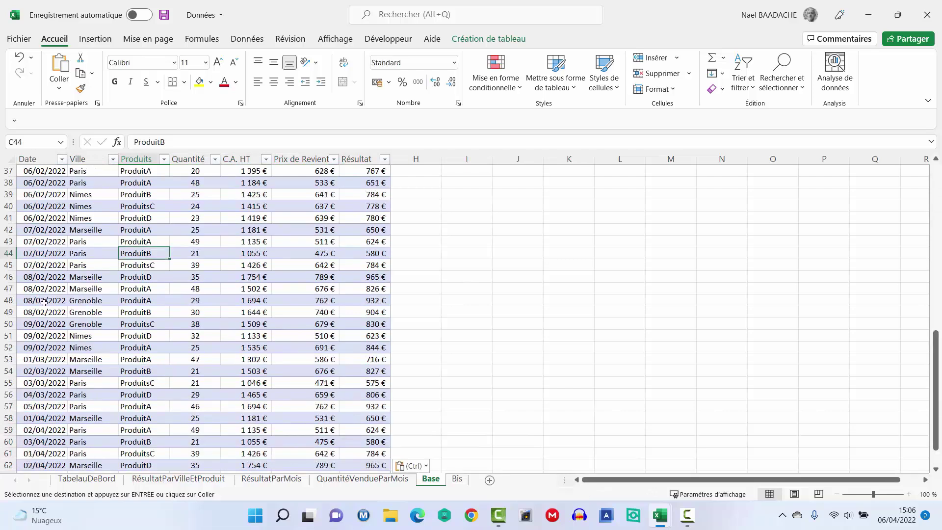
scroll(43, 302, down, 2)
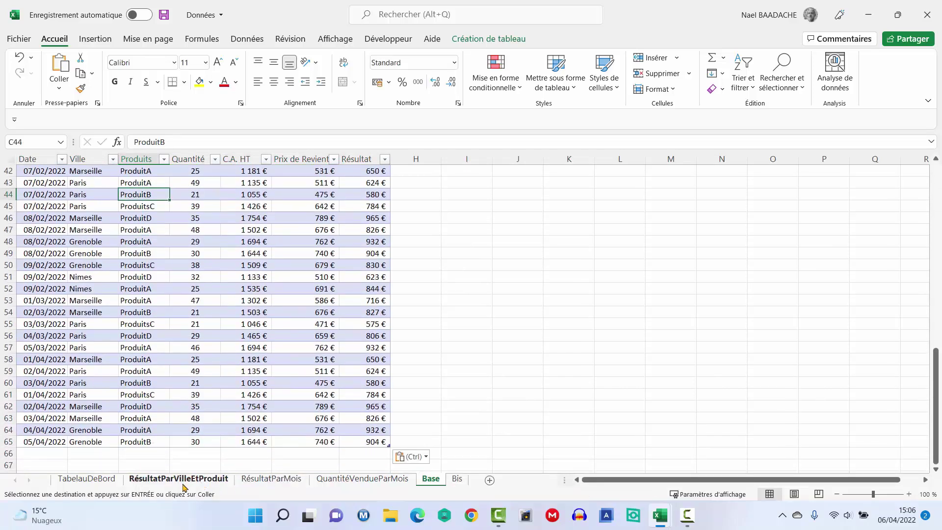
click(101, 479)
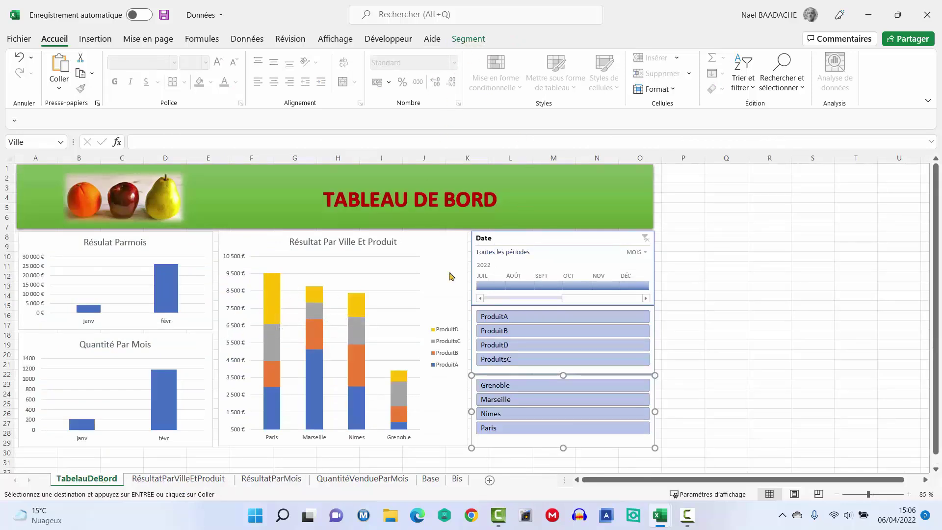
- Refresh all pivot tables so the monthly charts now include mars and avr
click(422, 244)
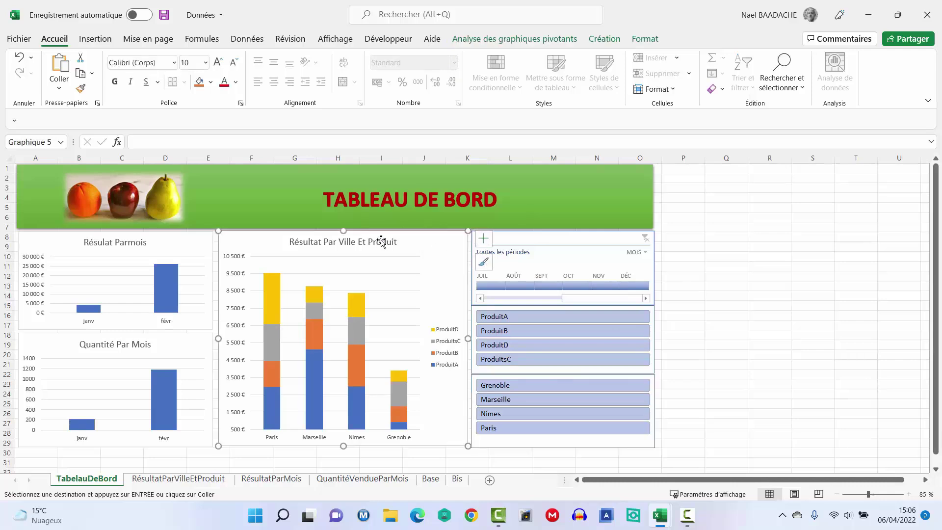
click(557, 41)
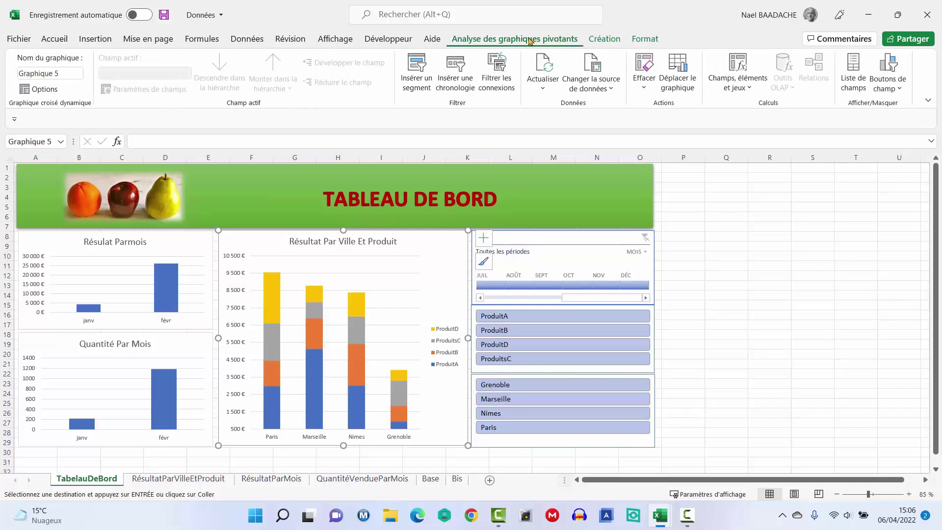
click(543, 90)
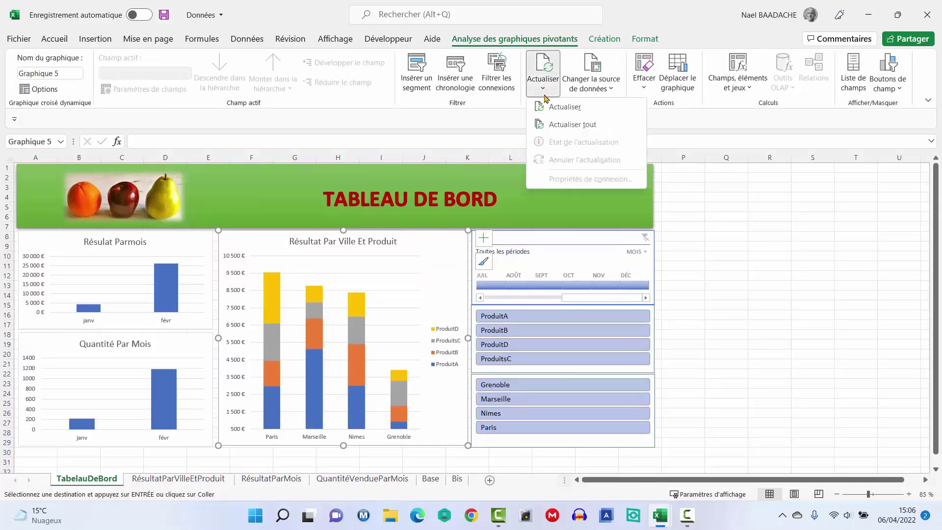
click(546, 126)
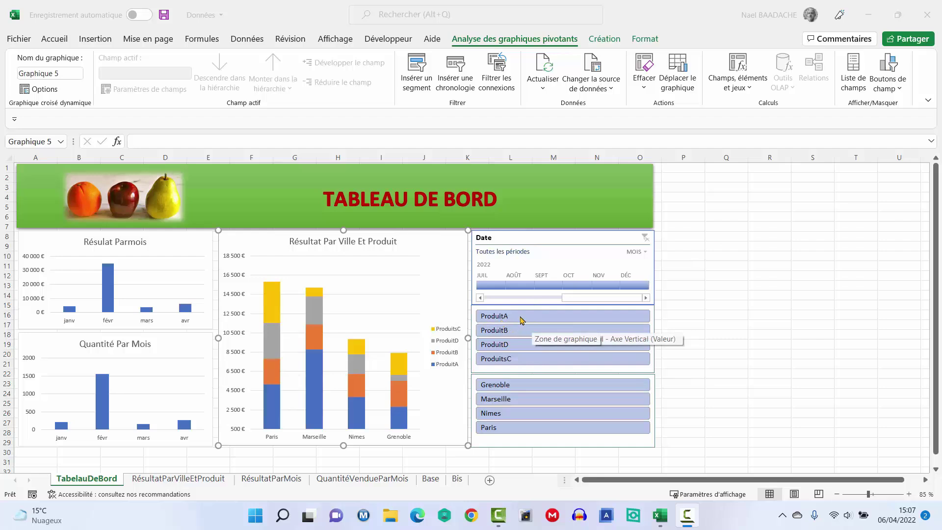
- Filter the slicers to ProduitA and Marseille, leaving a single Marseille bar
click(521, 318)
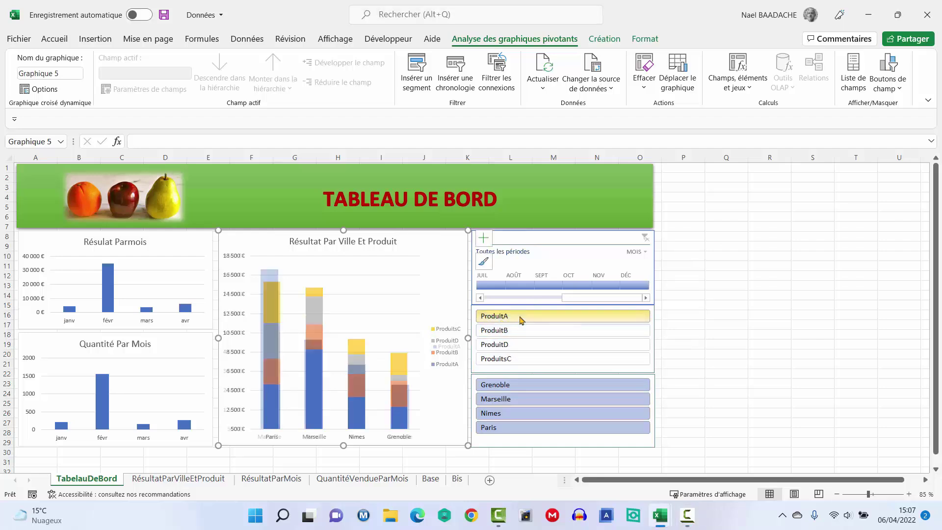
click(501, 399)
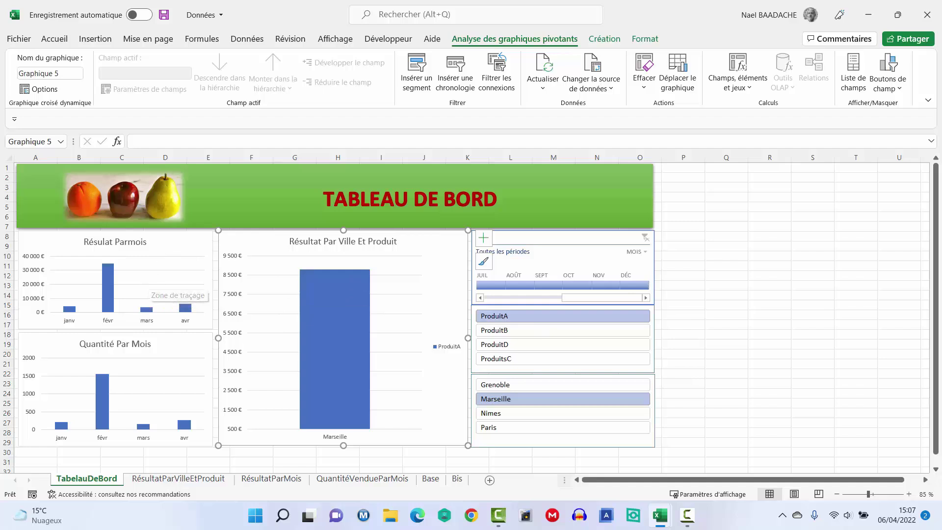
key(F10)
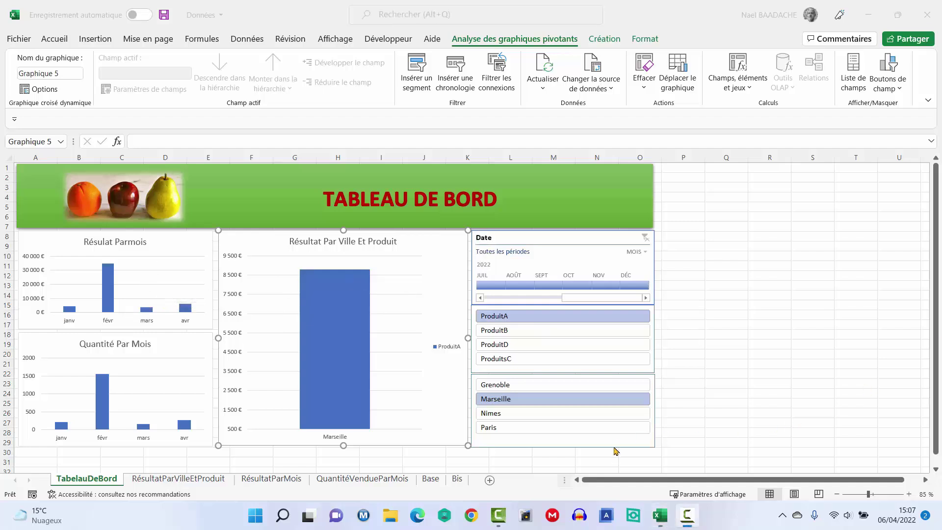
click(615, 447)
click(614, 445)
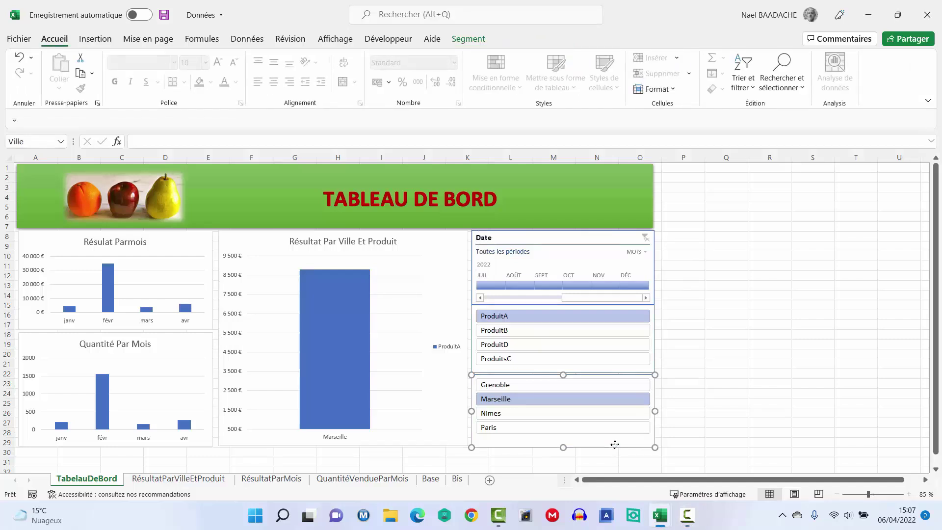
- Connect the Ville slicer to all three pivot tables through Connexions de rapport
right_click(615, 445)
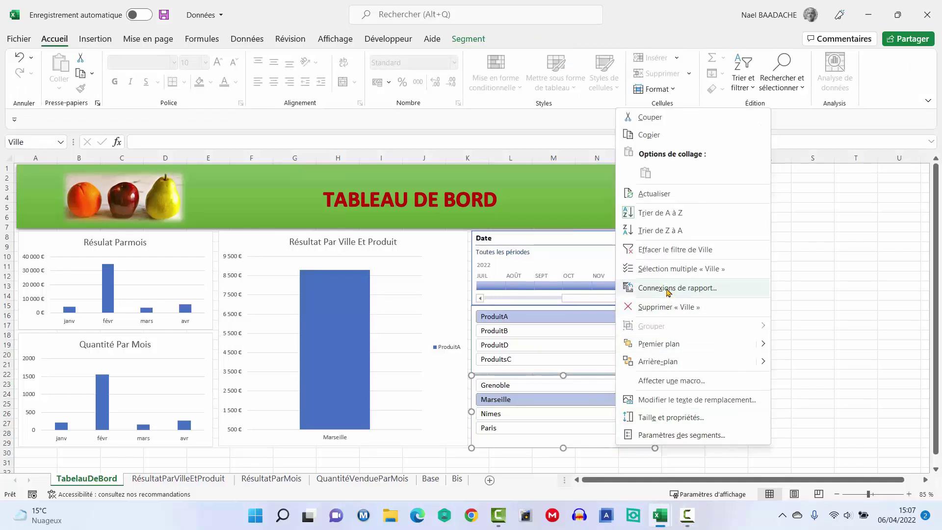
click(691, 288)
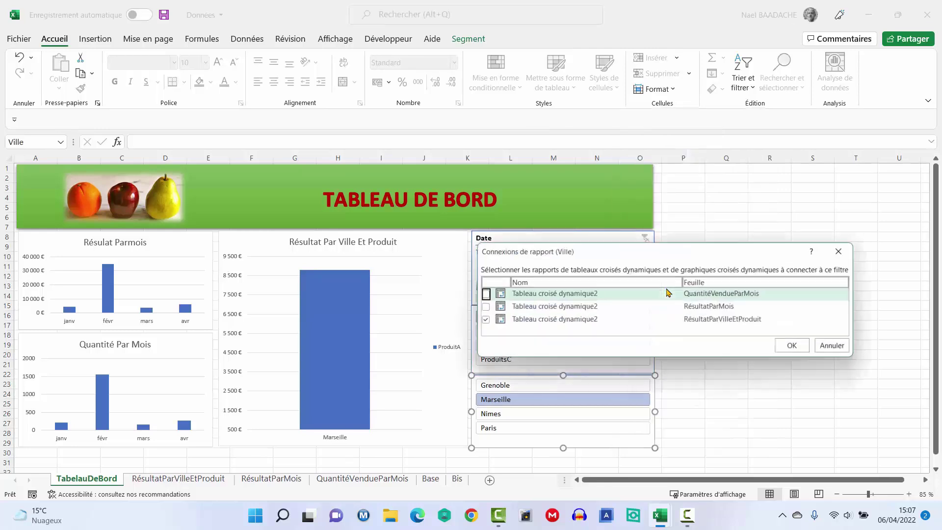
click(481, 307)
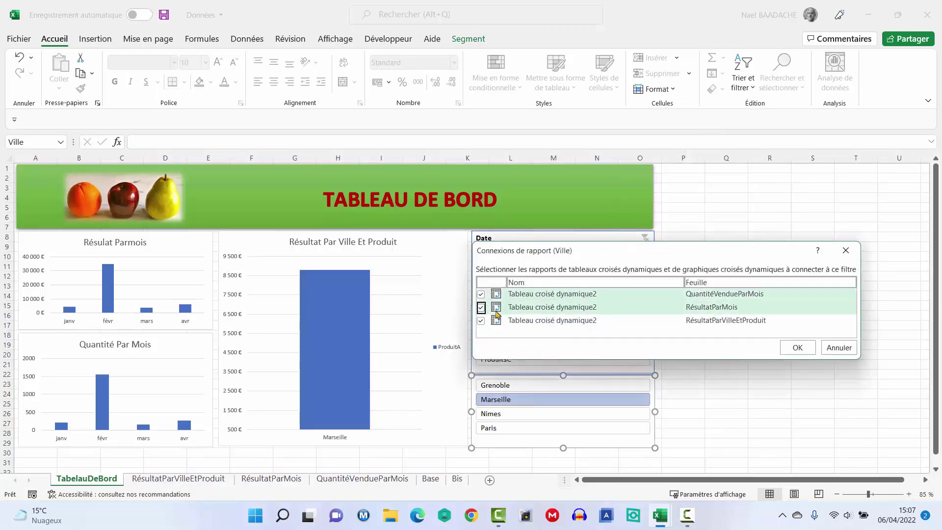
click(798, 347)
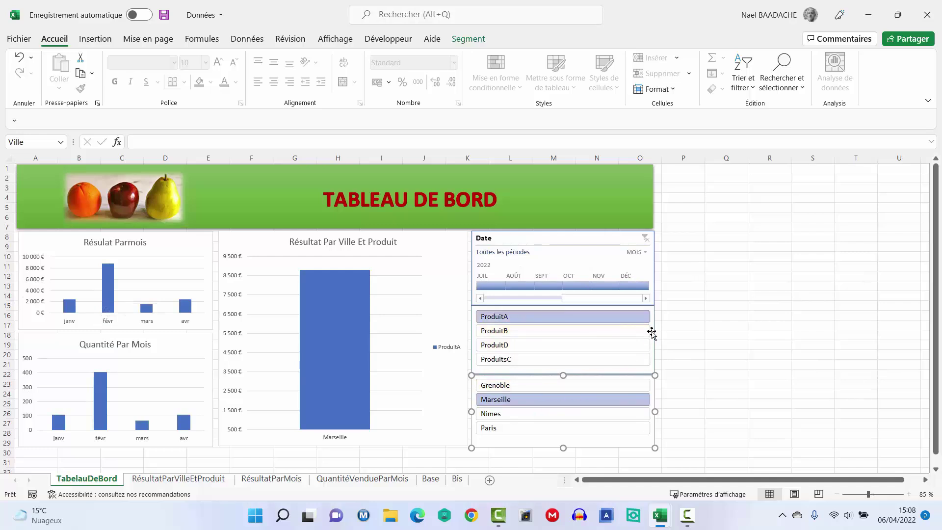
click(651, 331)
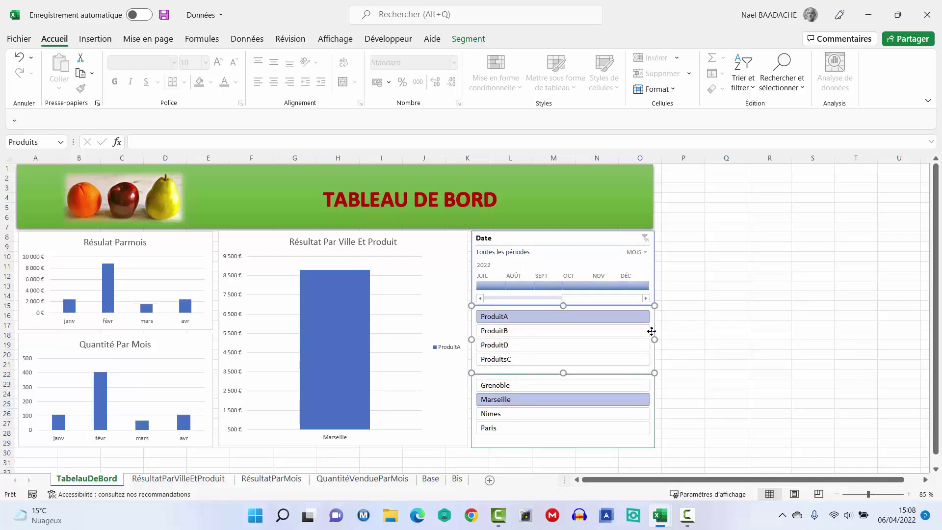
- Connect the Produits slicer to QuantitéVendueParMois and RésultatParMois as well
right_click(651, 332)
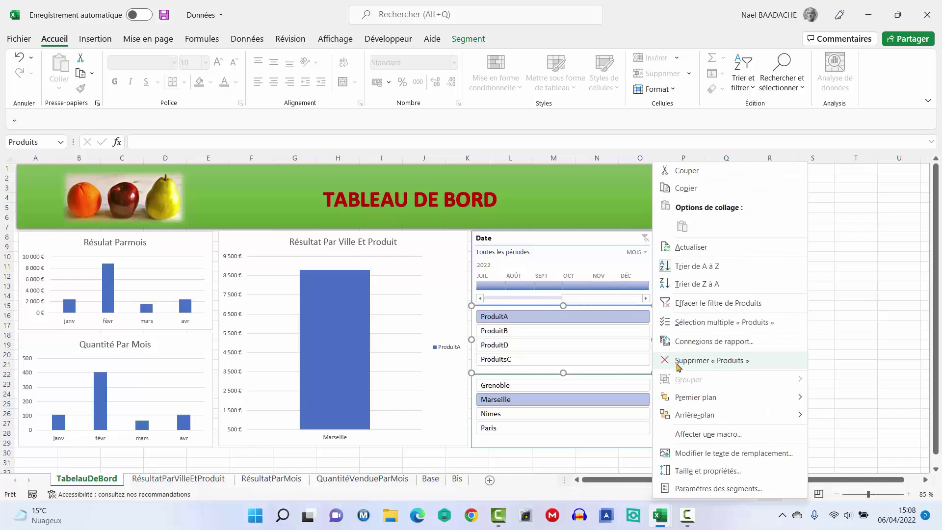
click(686, 341)
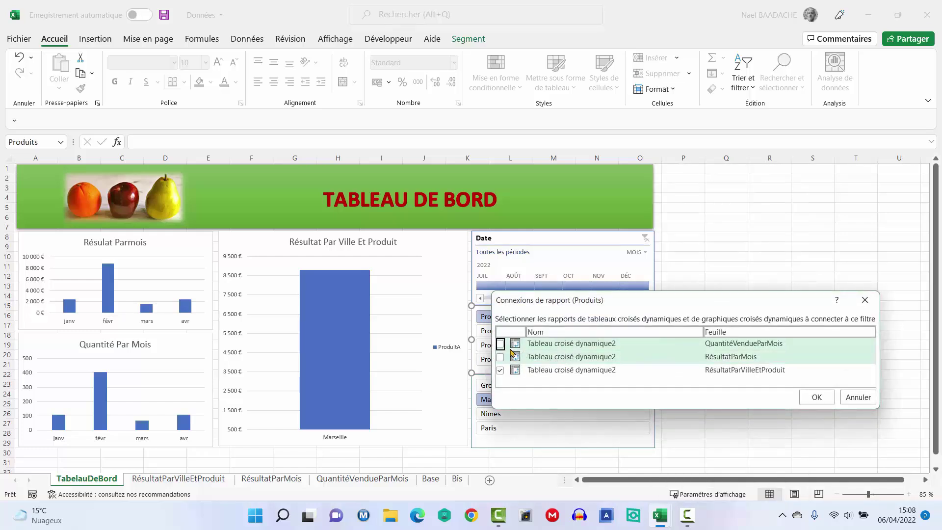
click(500, 344)
click(500, 357)
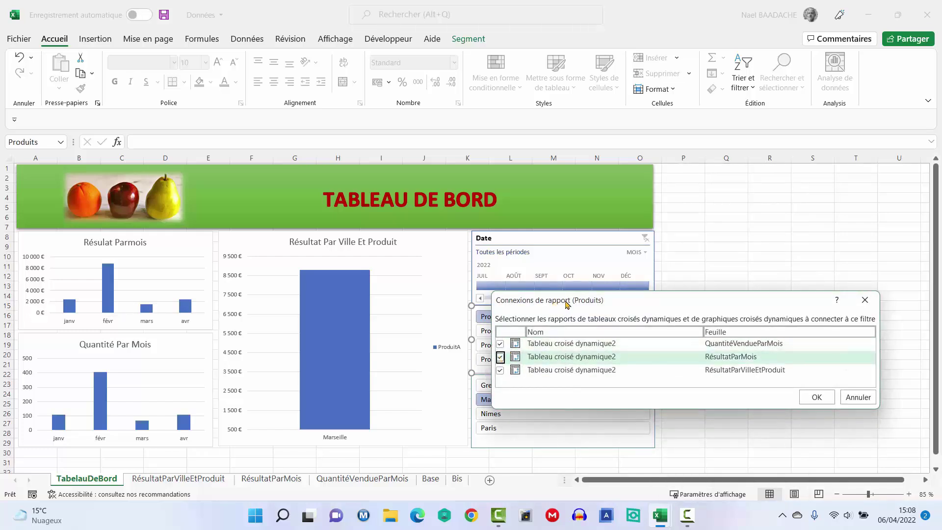
drag(566, 304, 472, 307)
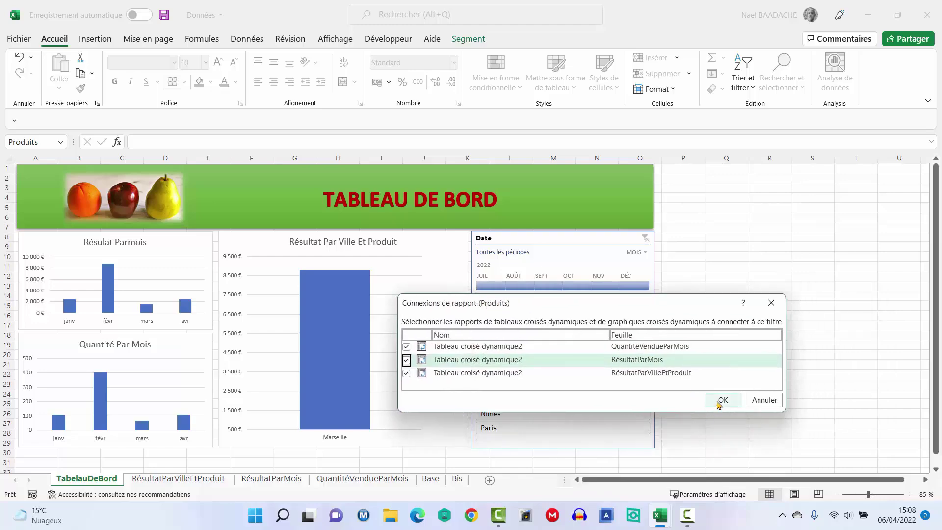
click(721, 400)
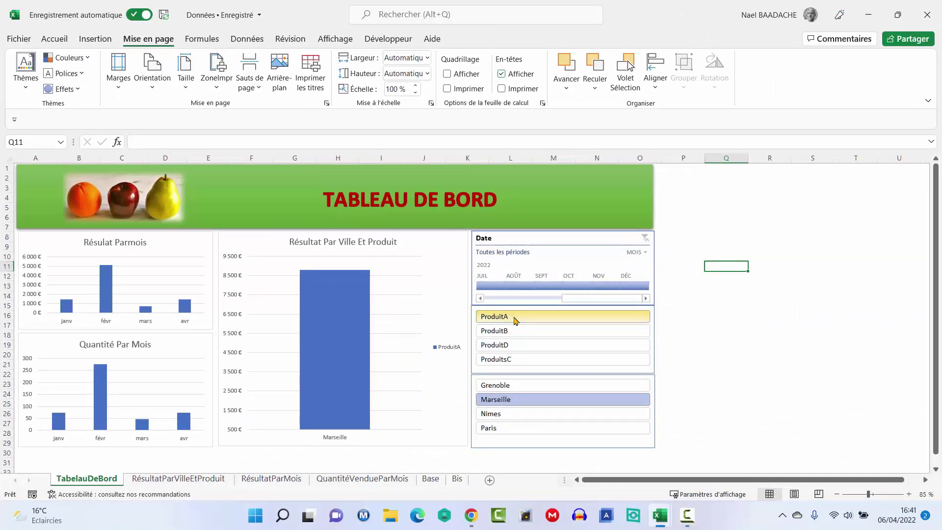
- Include all four products and all four cities in the slicer filters
shift+click(497, 357)
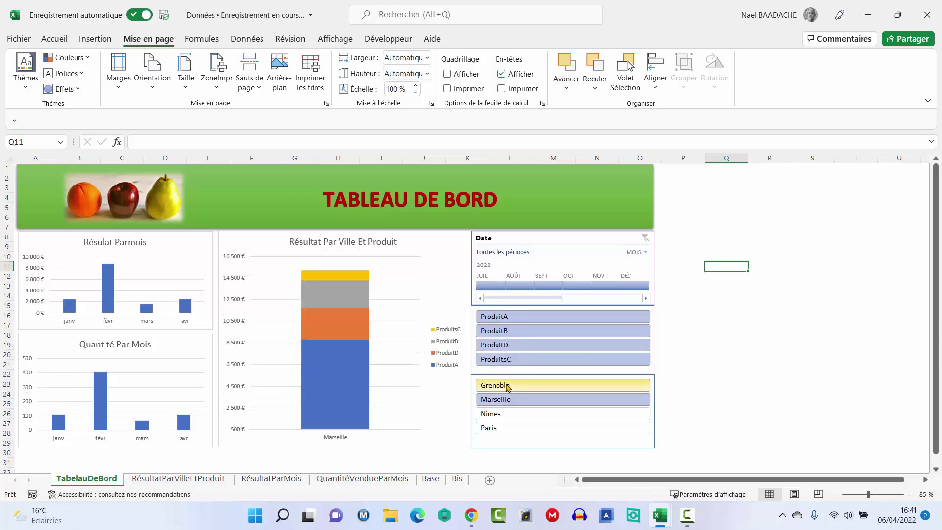
shift+click(511, 429)
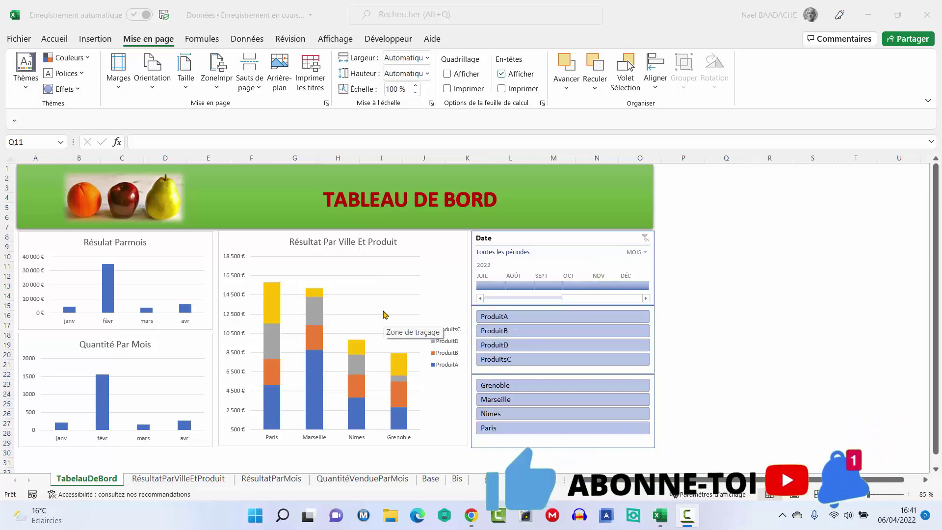
- Look through the RésultatParVilleEtProduit, RésultatParMois and QuantitéVendueParMois sheets
click(178, 478)
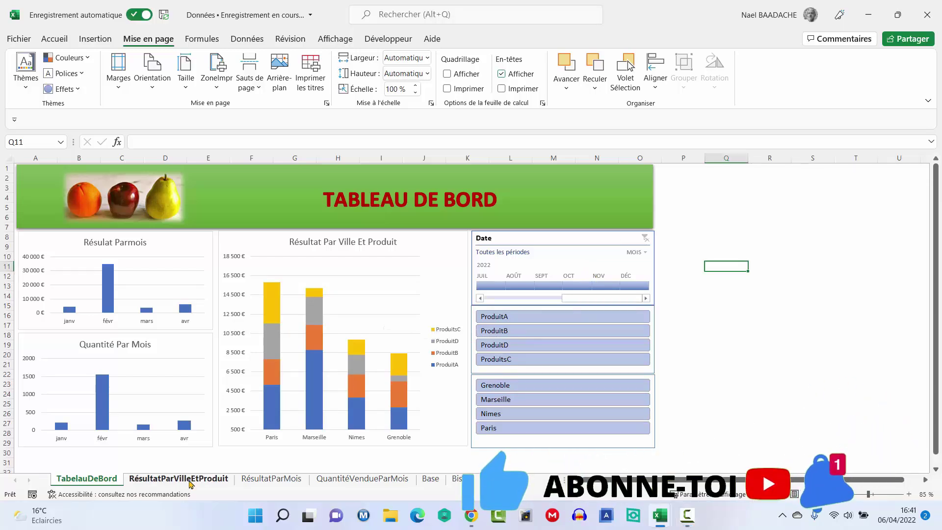
click(260, 478)
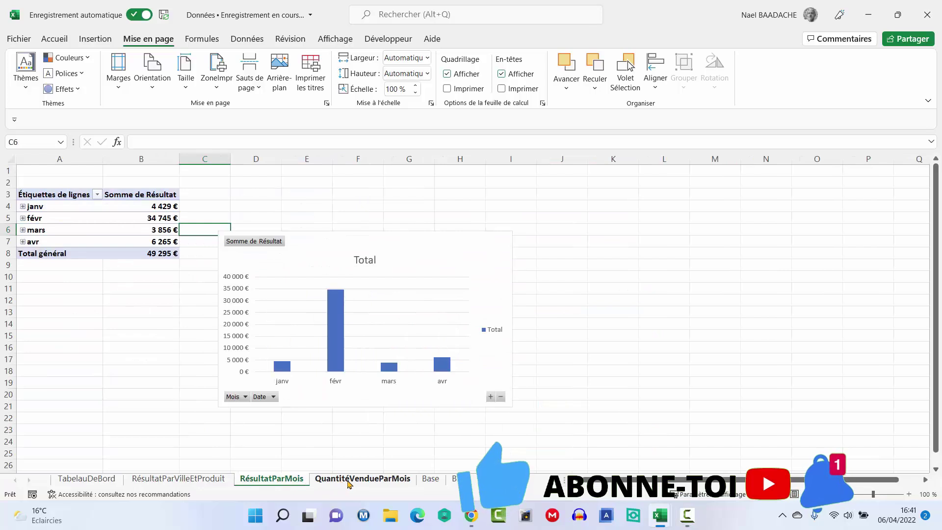
click(362, 478)
click(86, 479)
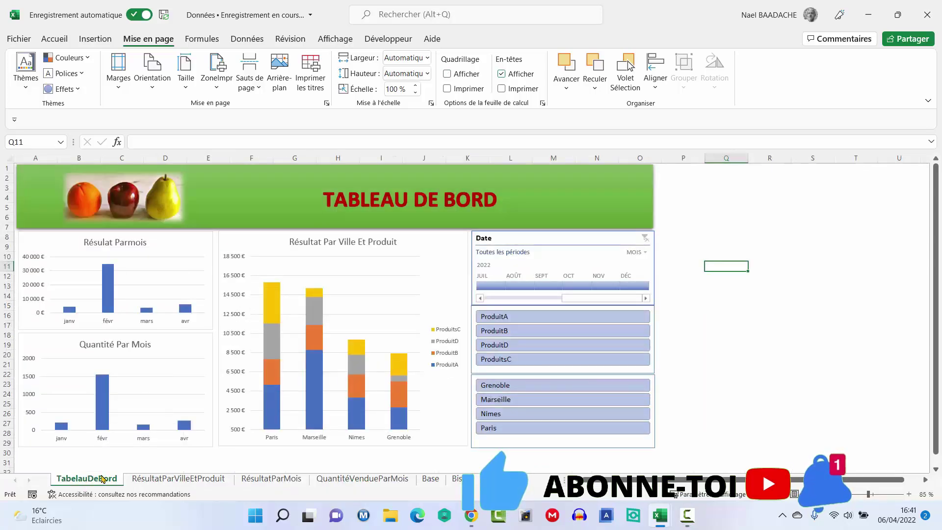
- Group the five helper sheets, RésultatParVilleEtProduit through Bis, and hide them
click(168, 479)
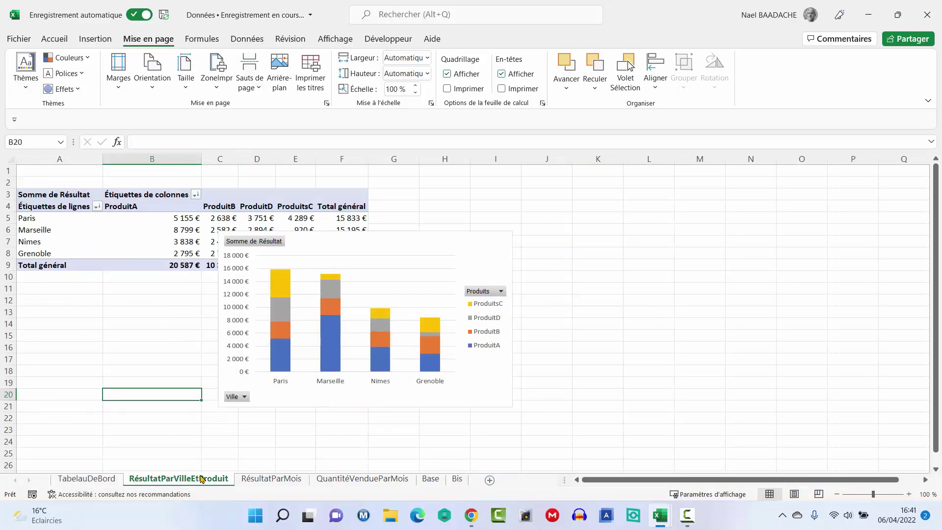
ctrl+click(271, 479)
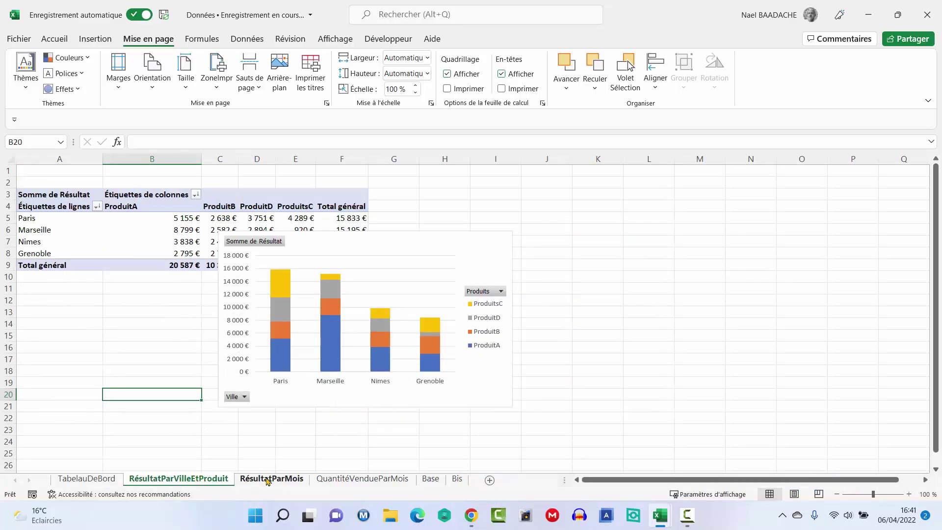
ctrl+click(362, 478)
ctrl+click(431, 479)
ctrl+click(453, 481)
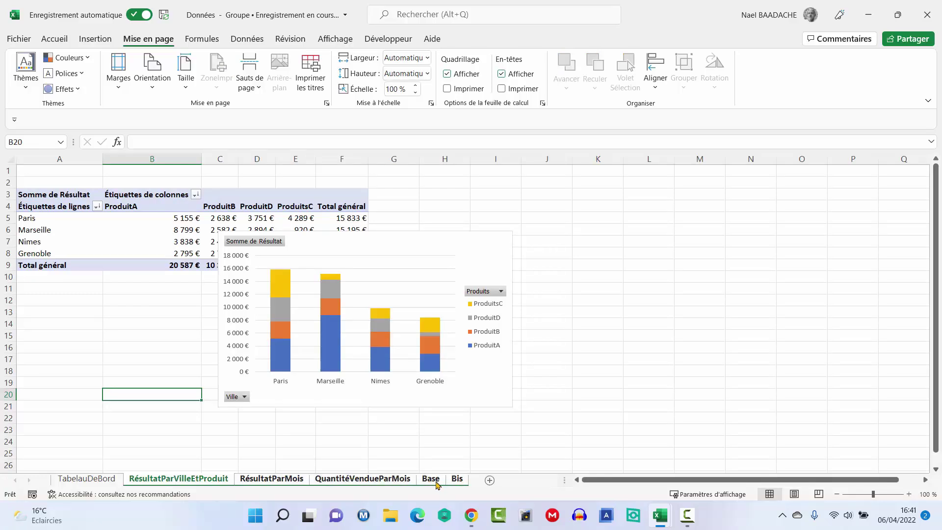
right_click(435, 484)
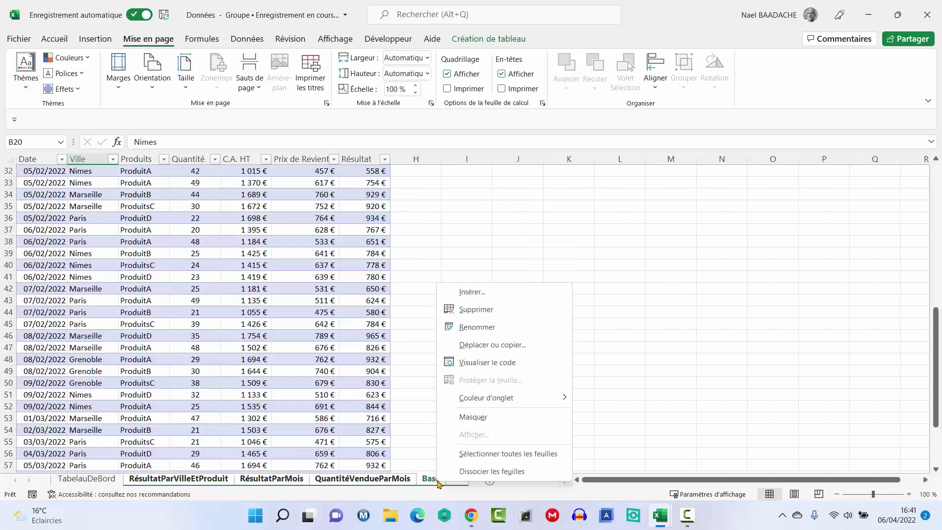
click(461, 416)
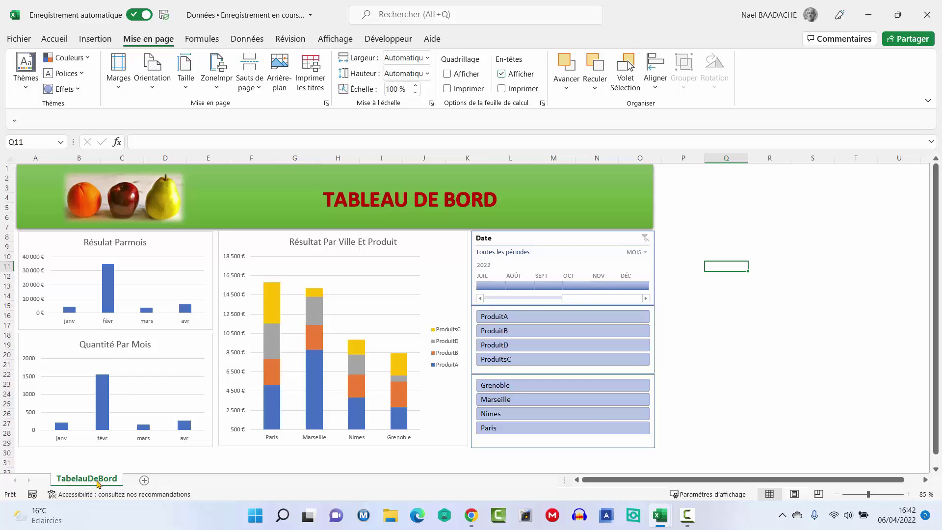
- Unhide all five hidden helper sheets at once and go back to TabelauDeBord
right_click(98, 484)
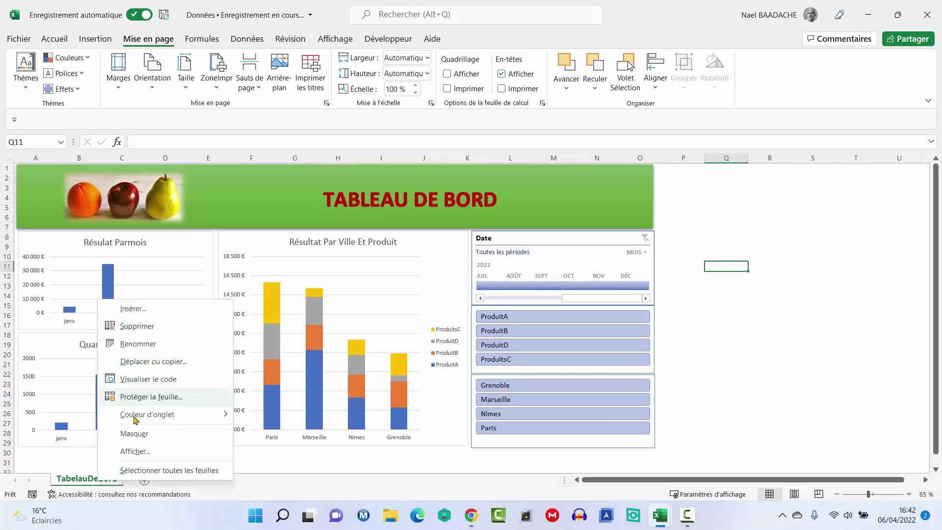
click(133, 452)
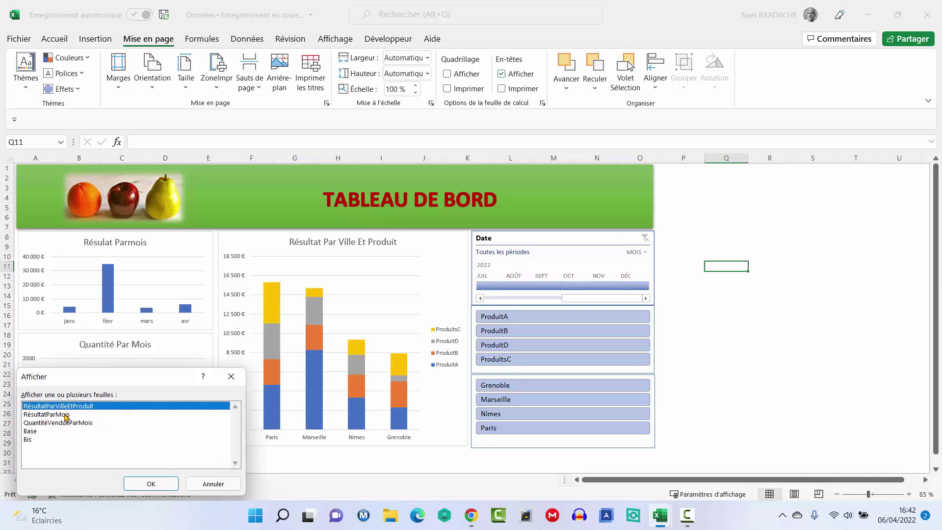
drag(65, 416, 30, 442)
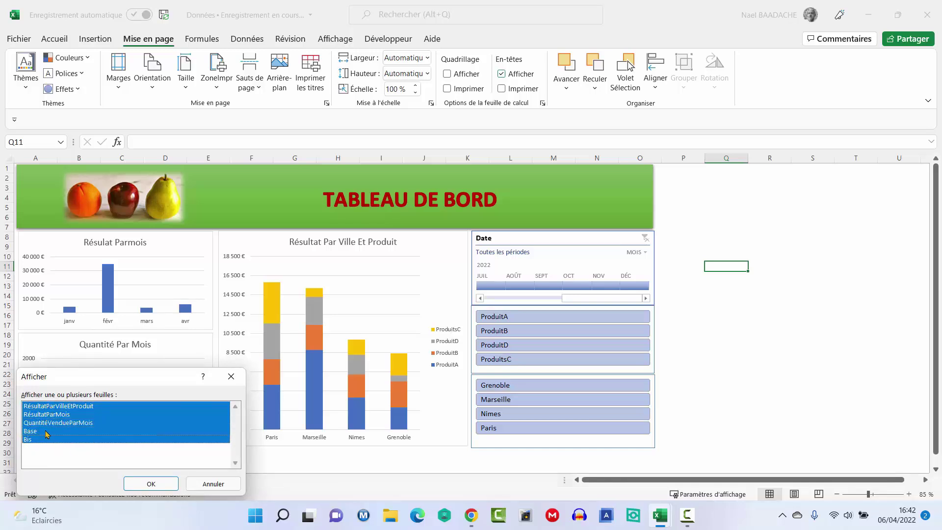
click(152, 484)
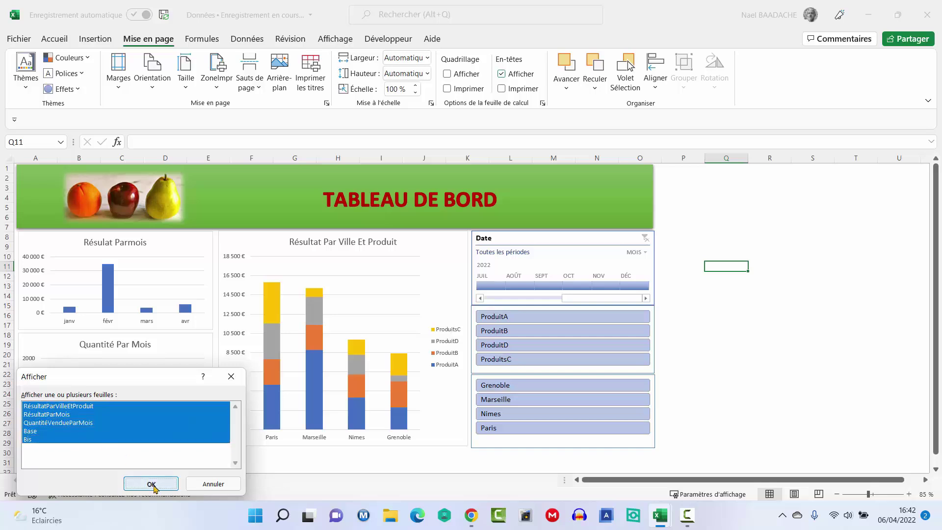
click(626, 363)
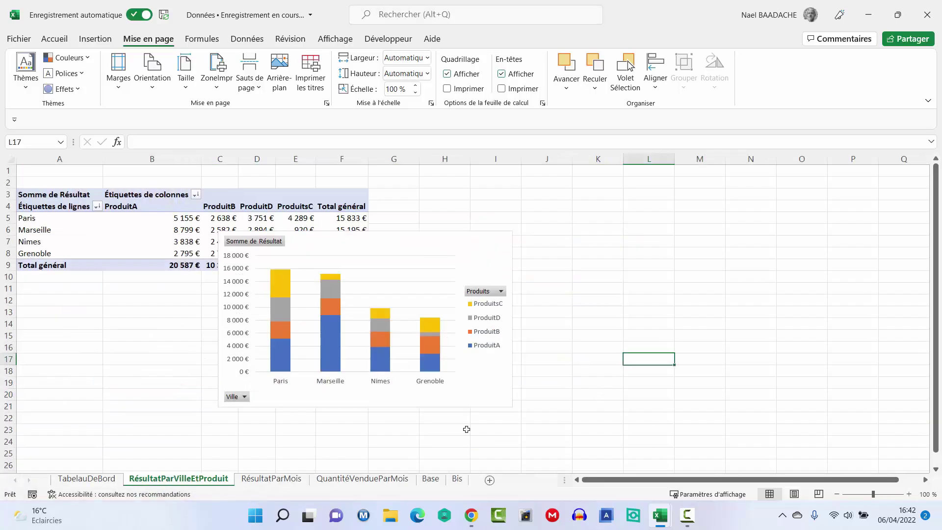
click(97, 478)
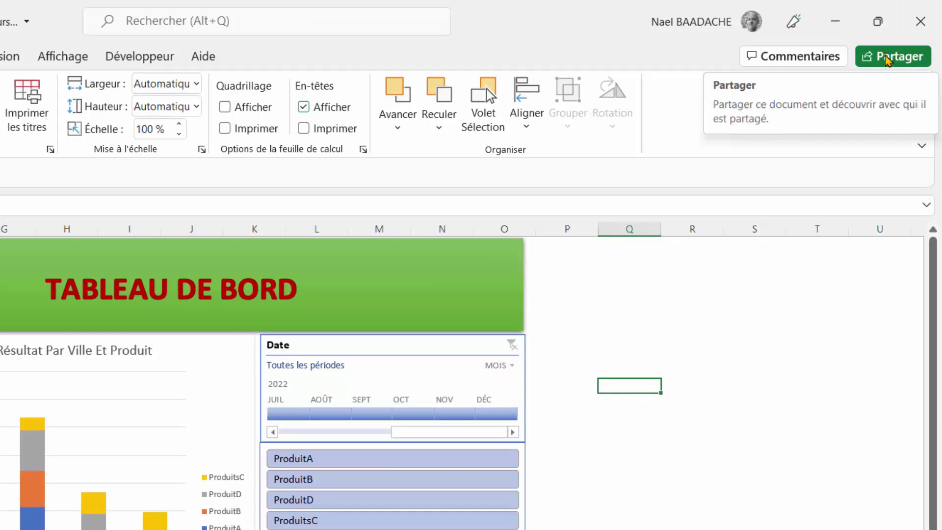
- Start sharing Données.xlsx via Partager and place the cursor in the À : recipient field
click(887, 58)
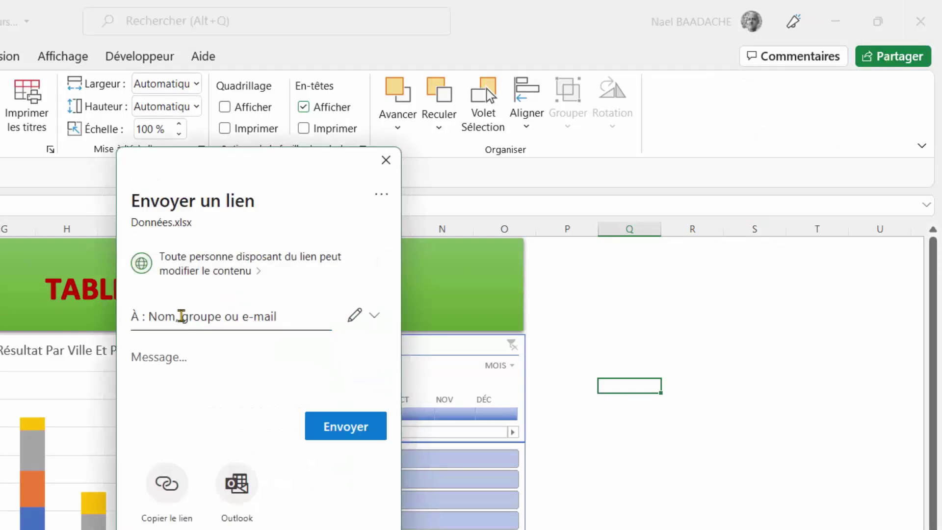
click(162, 322)
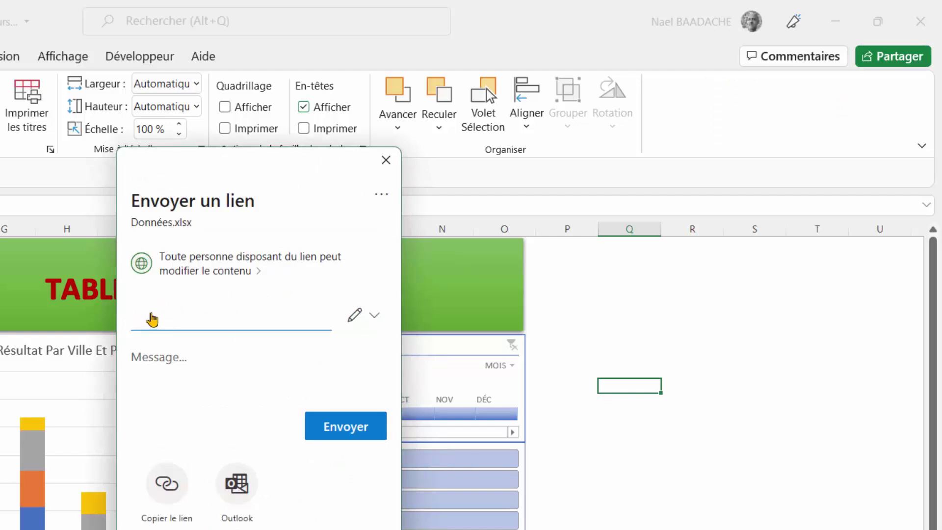
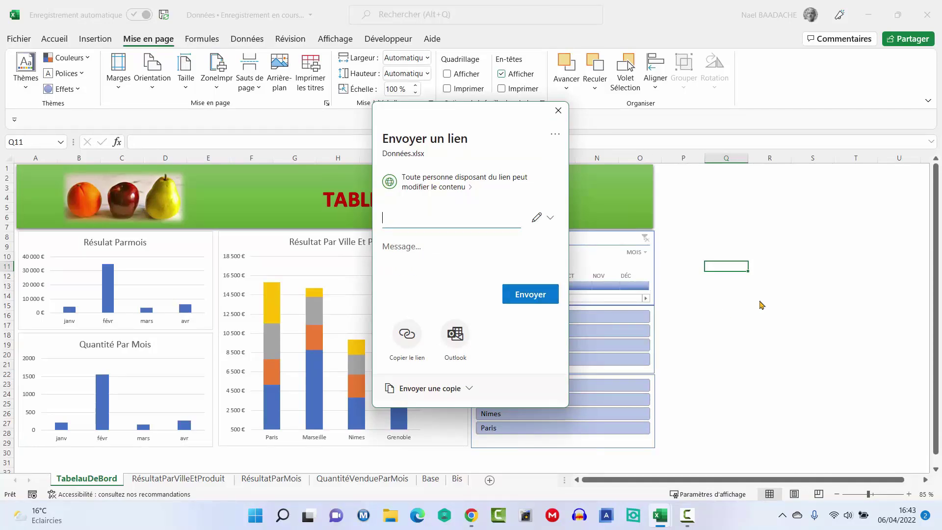
- Close the sharing dialog and test the slicers by filtering to ProduitA and Marseille
click(559, 111)
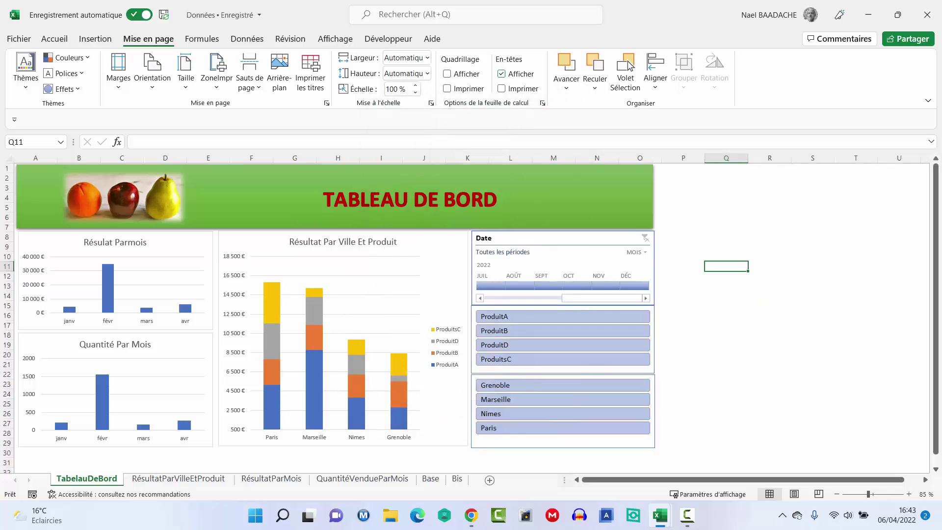
click(508, 321)
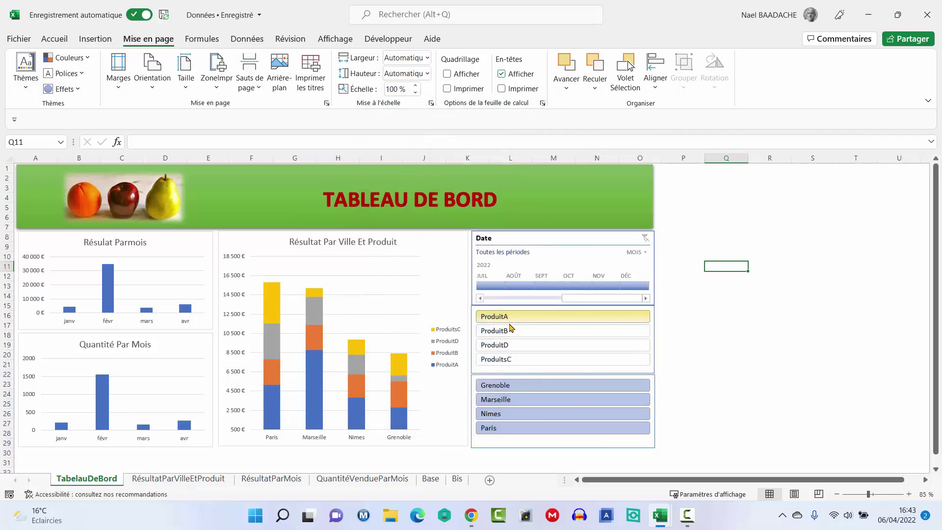
click(529, 401)
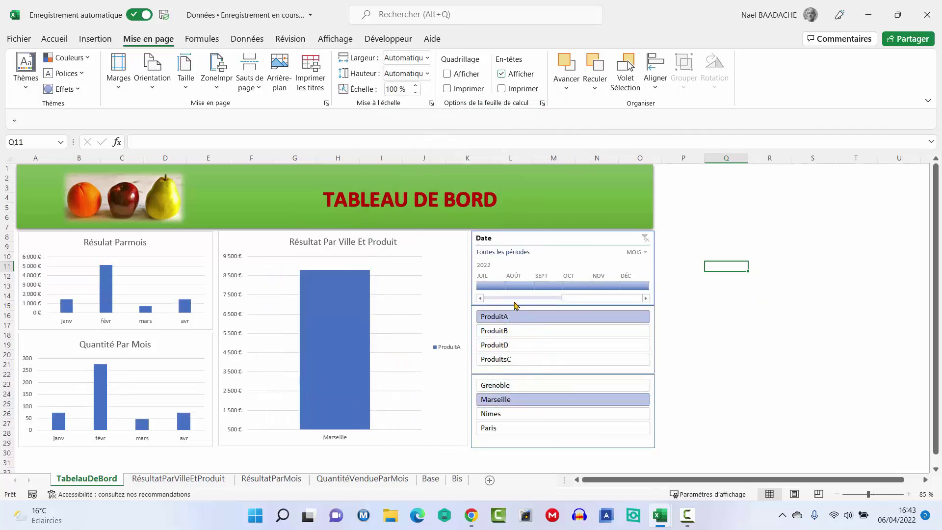
- Reselect all four products and all four cities in the slicers
drag(514, 323, 515, 361)
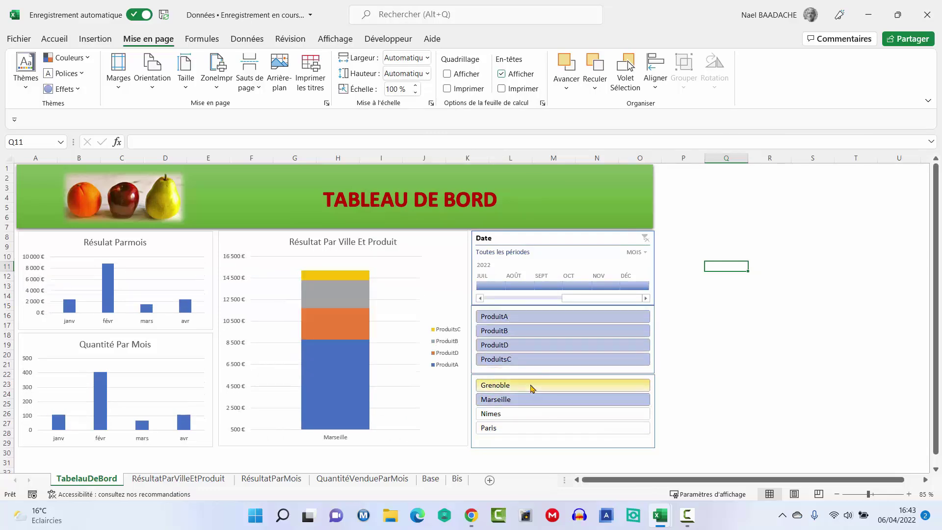
drag(531, 387, 528, 429)
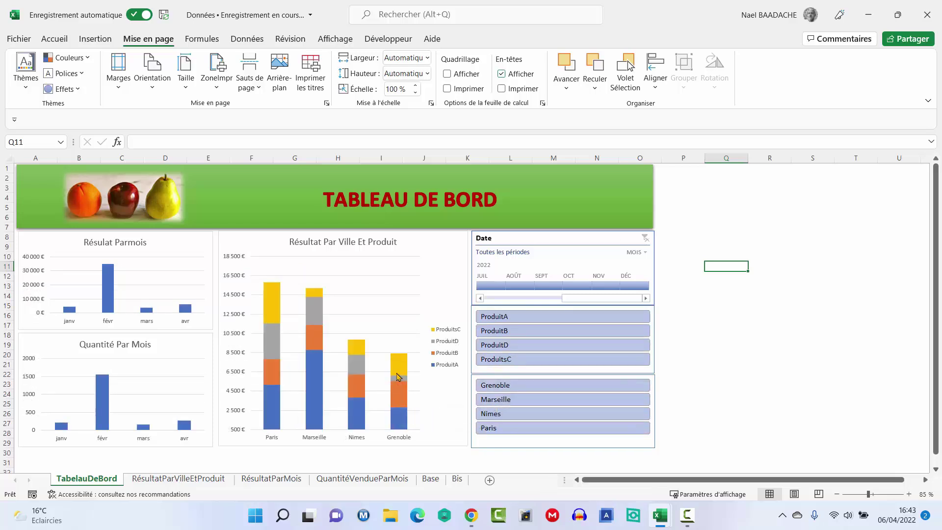
click(754, 212)
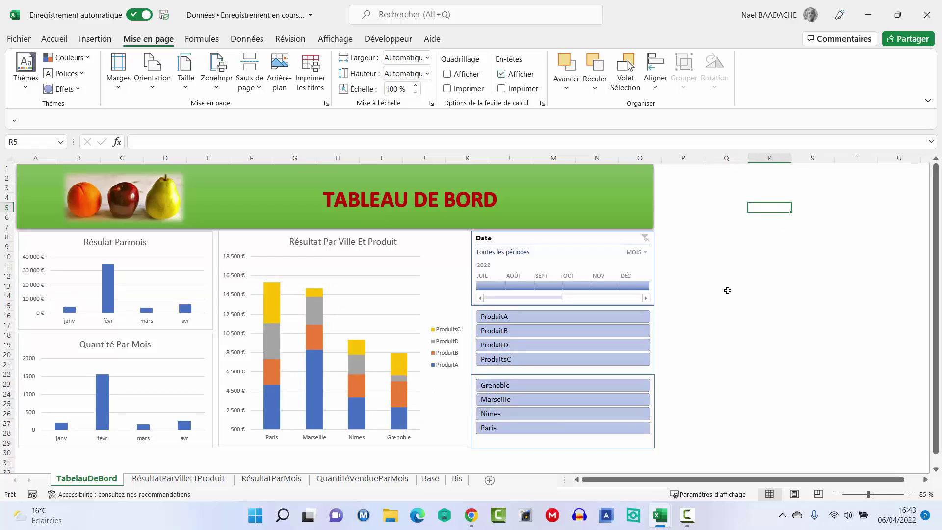